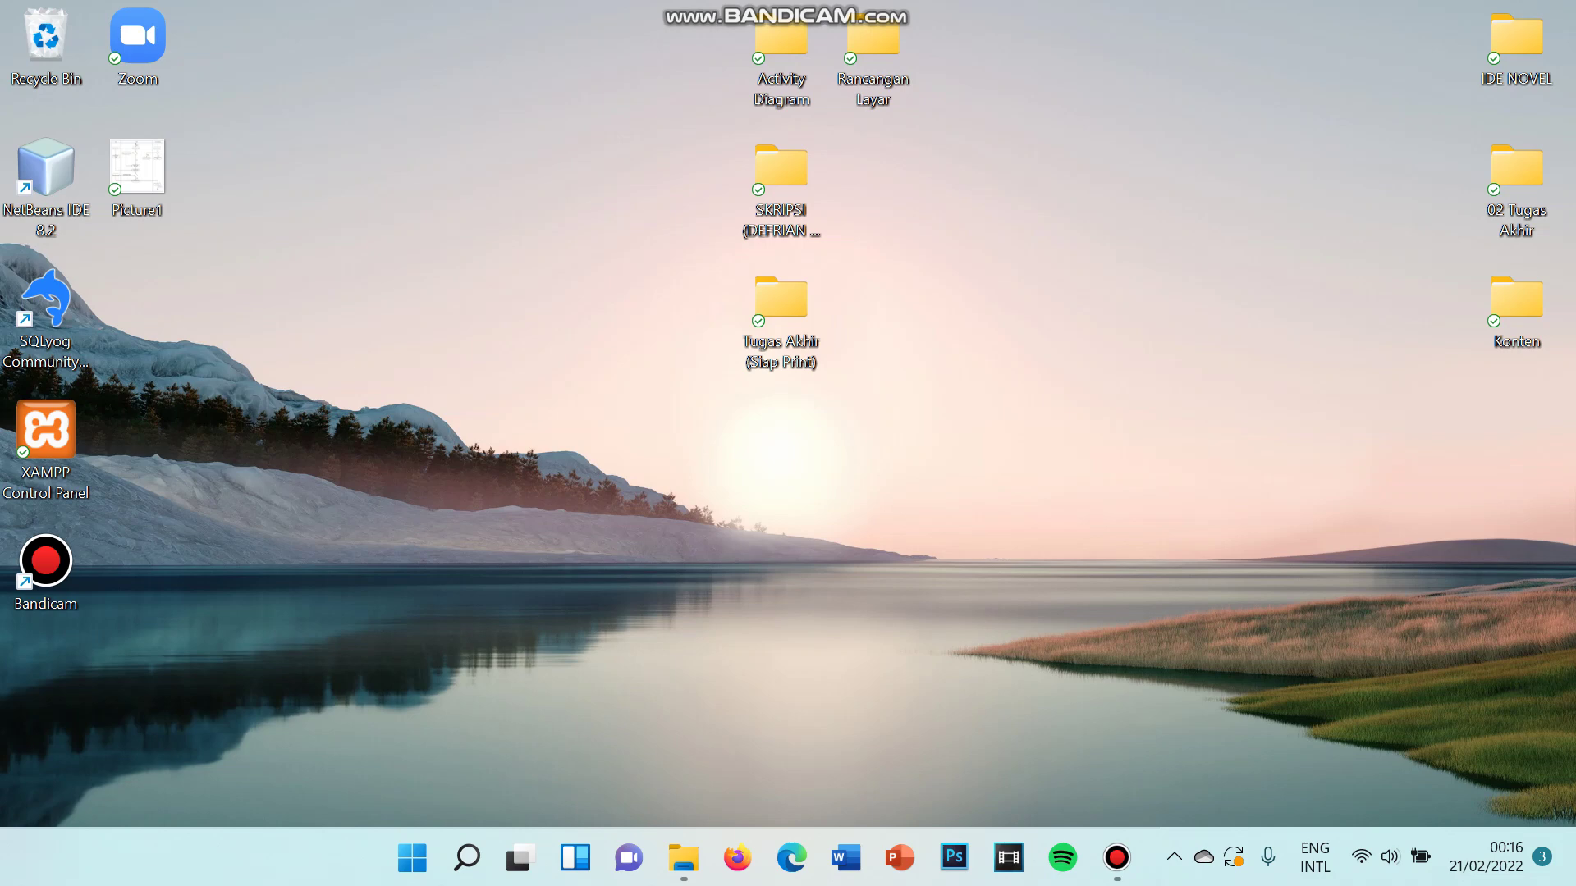
# - Launch XAMPP Control Panel, start the MySQL server, and minimize the panel
pyautogui.doubleClick(45, 435)
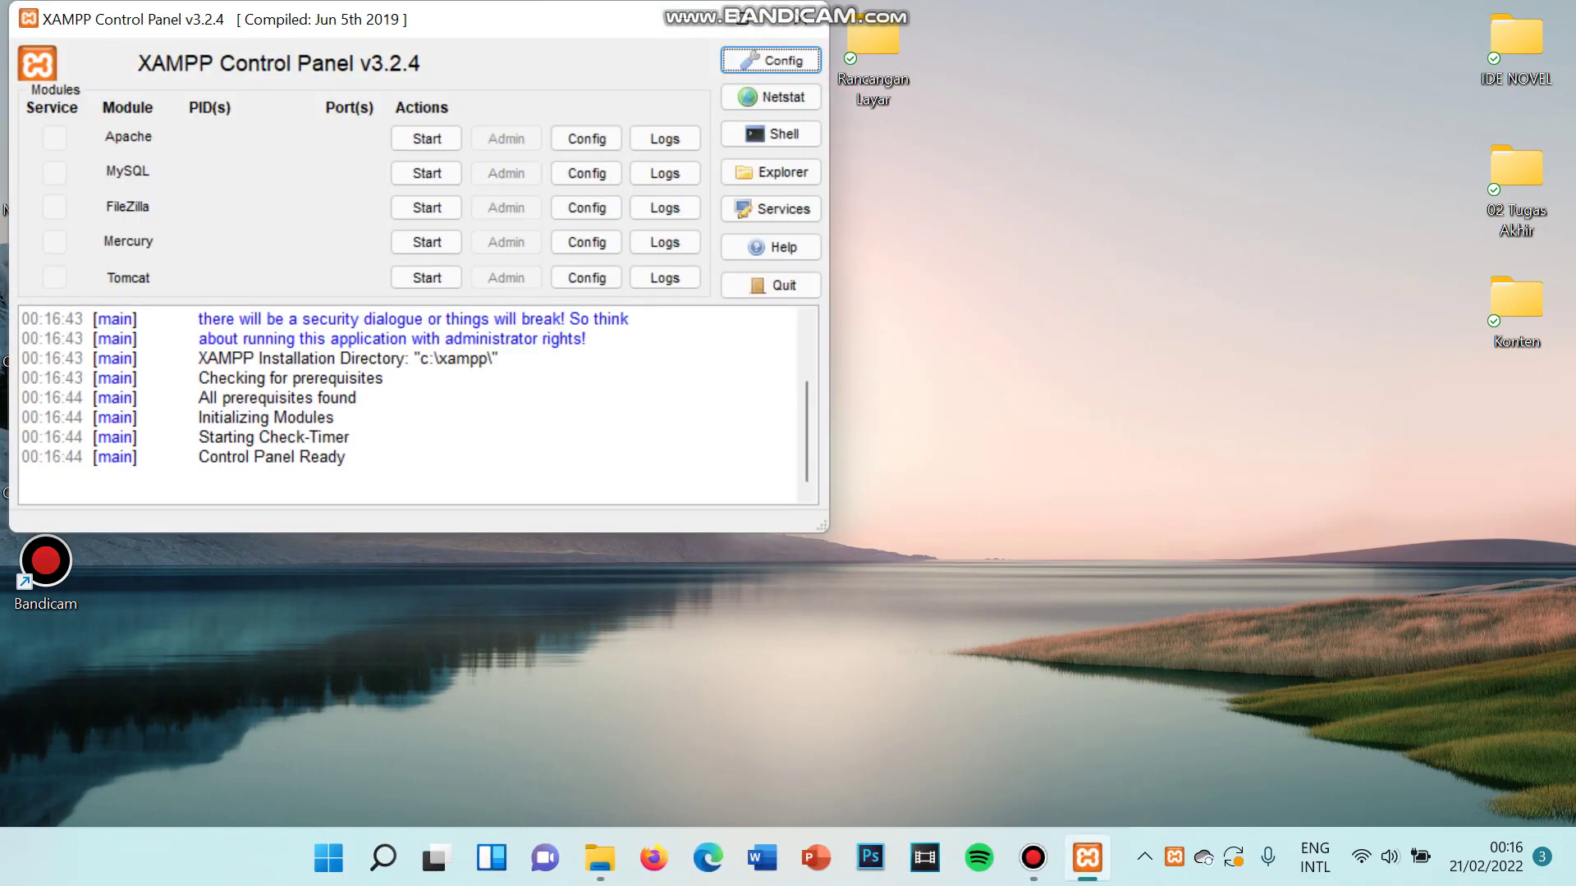
pyautogui.click(426, 173)
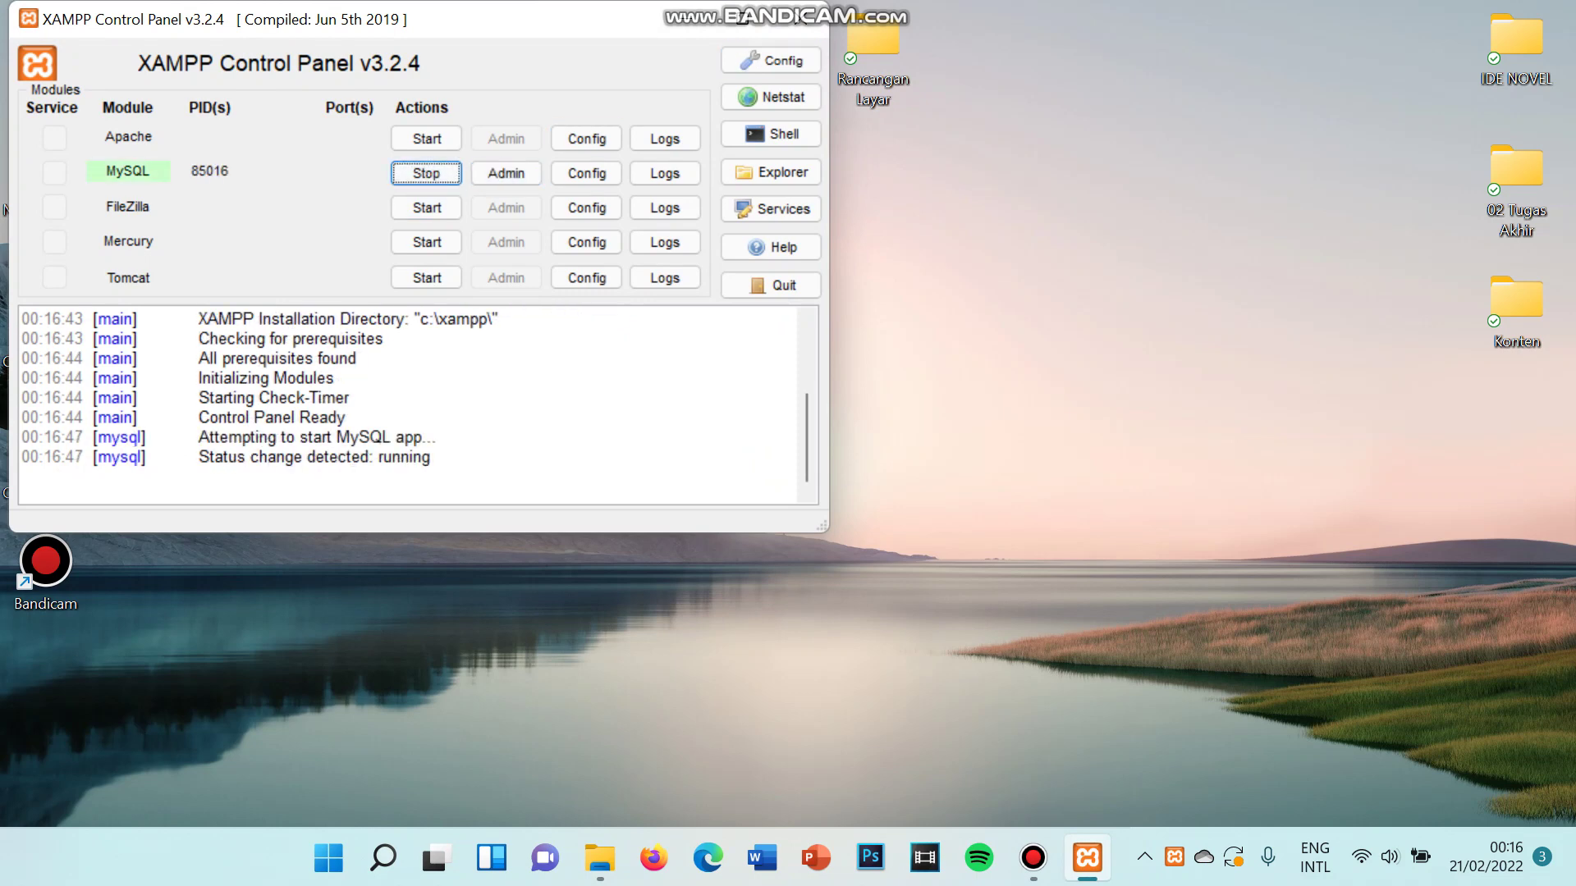
pyautogui.click(687, 19)
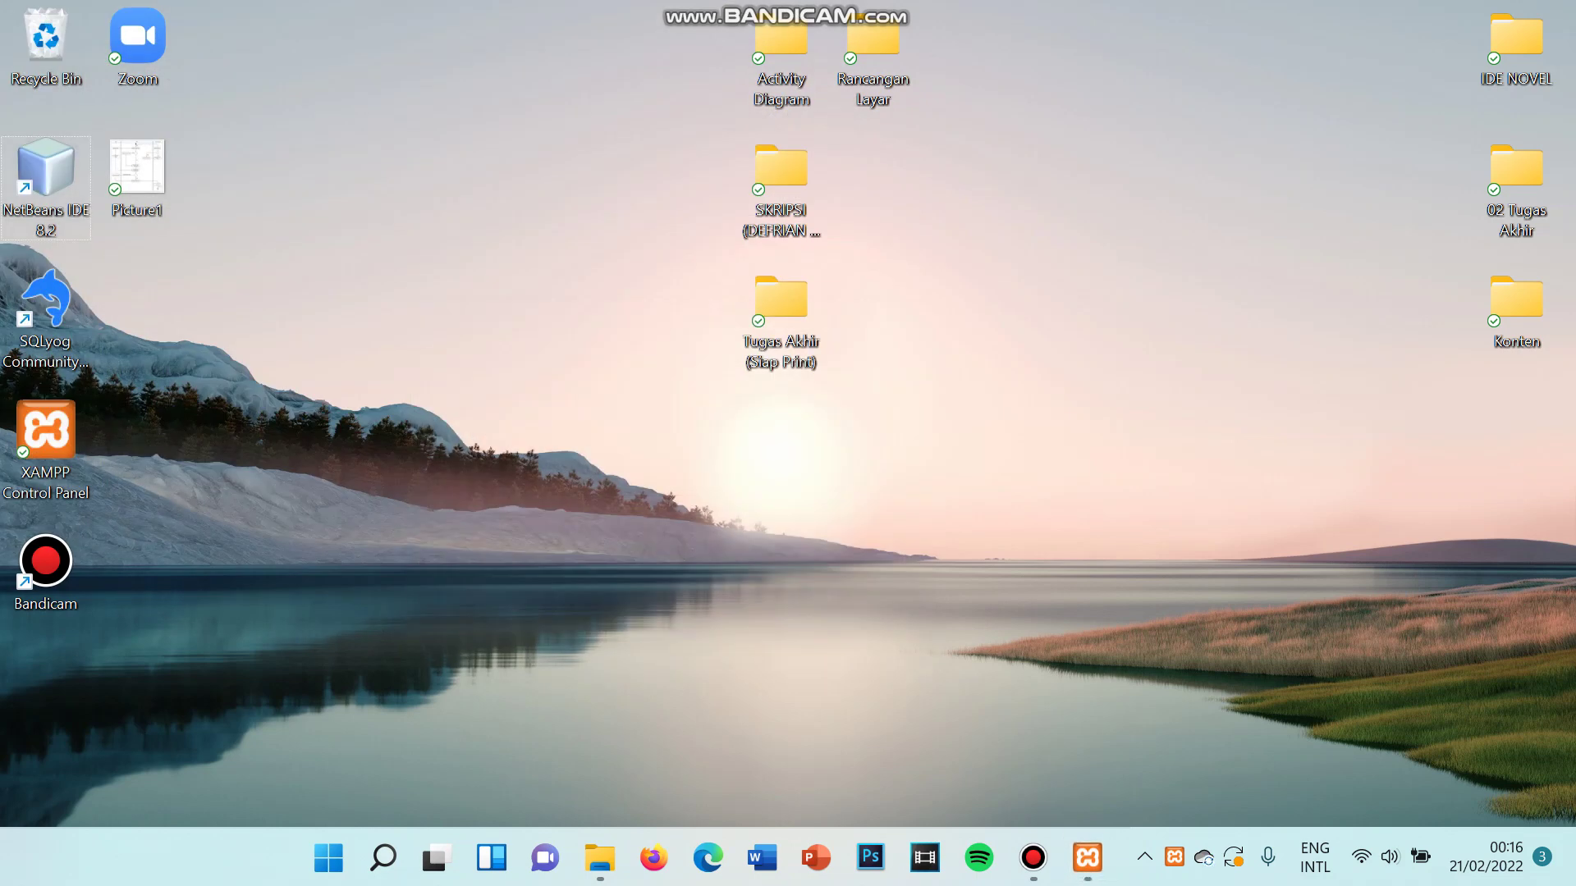
# - Launch NetBeans IDE 8.2 and run the perpustakaansmk project from the Run menu
pyautogui.doubleClick(46, 168)
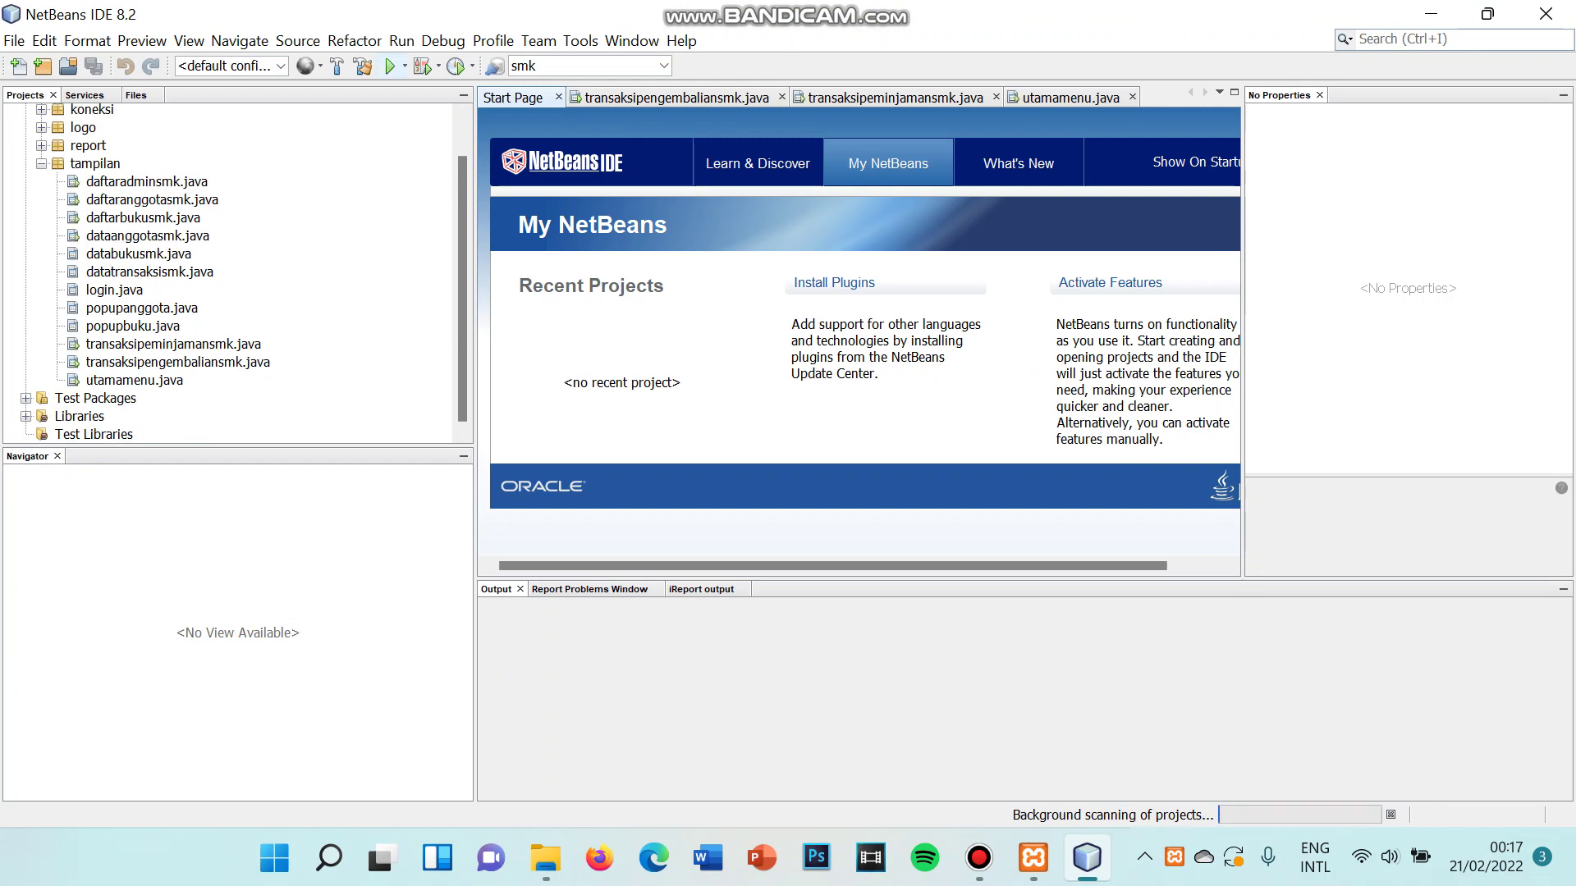
pyautogui.hotkey('alt', 'r')
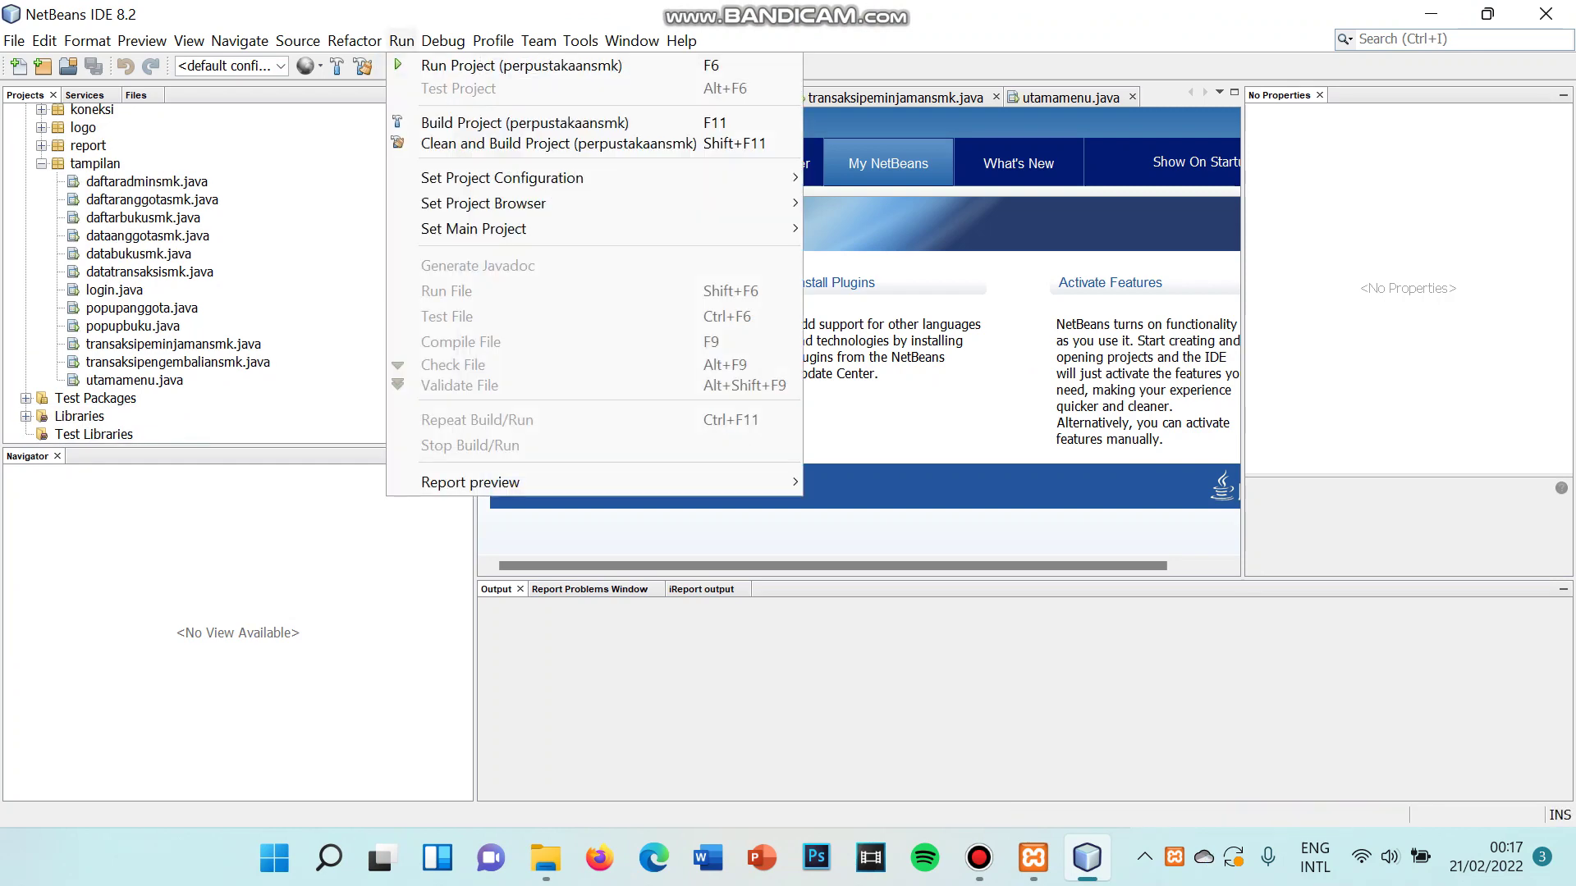
pyautogui.press('Right')
pyautogui.press('Left')
pyautogui.press('Left')
pyautogui.press('Right')
pyautogui.press('Down')
pyautogui.press('Return')
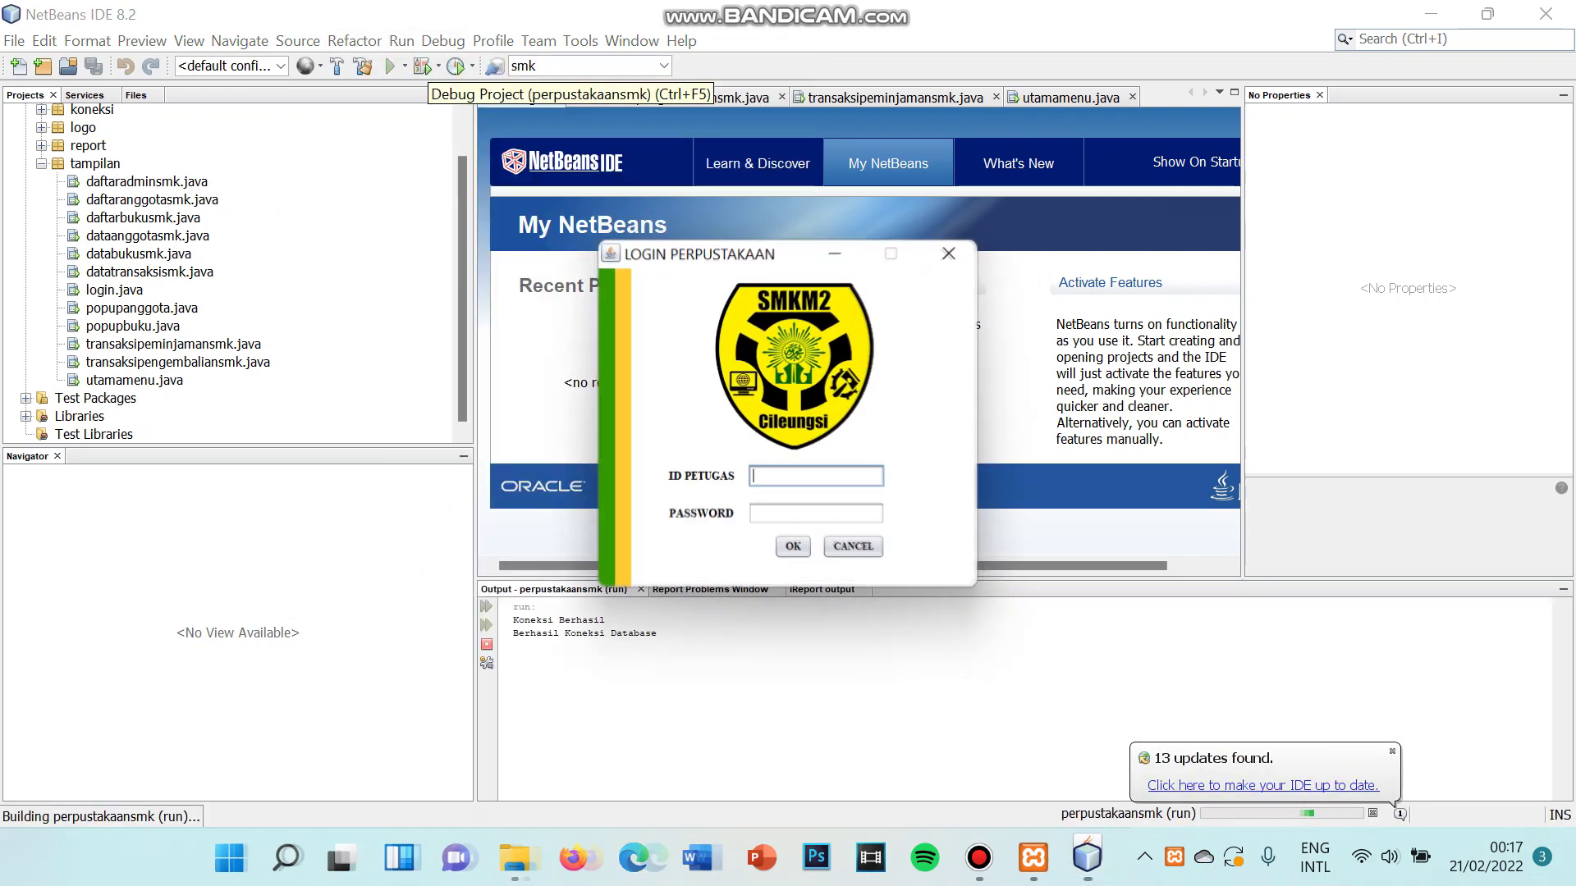
# - Minimize NetBeans, enter an officer ID and password in the login window, then clear the password
pyautogui.click(1431, 14)
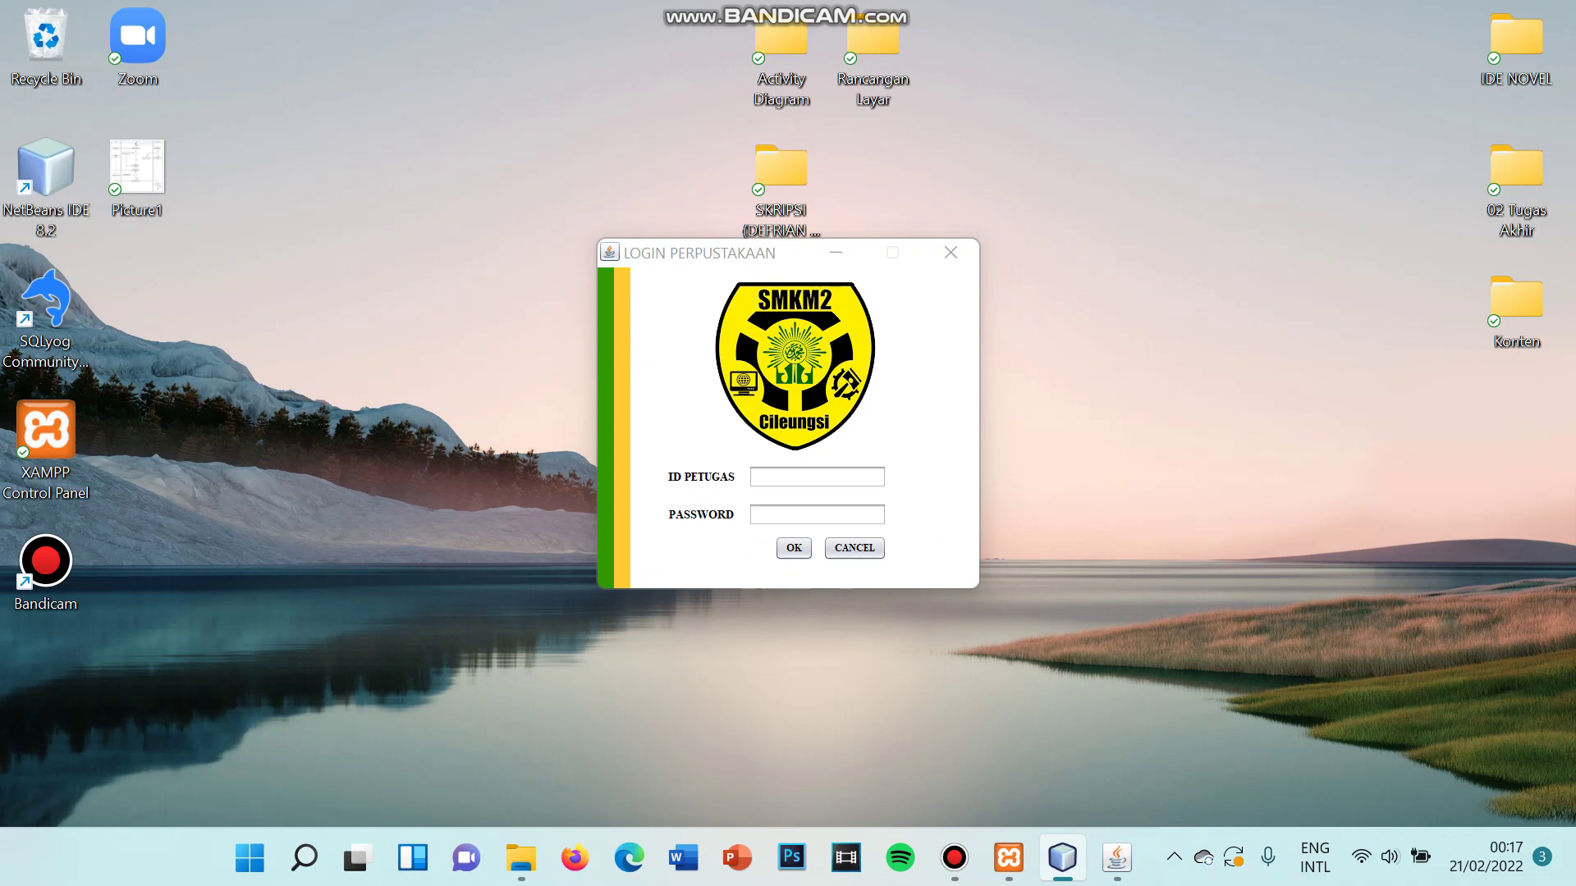
pyautogui.click(817, 477)
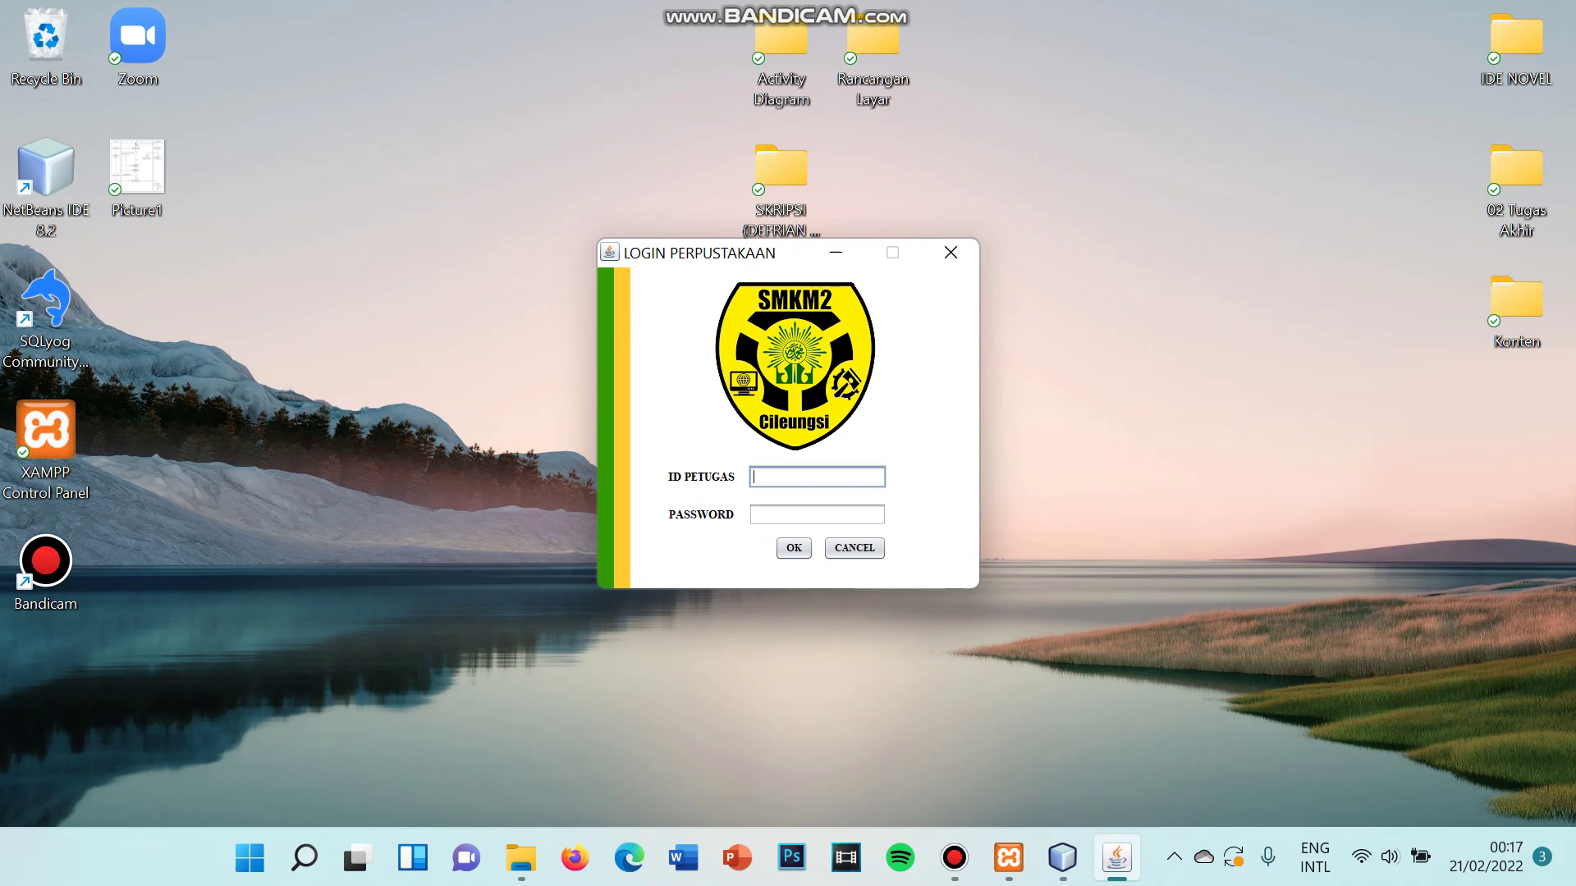
pyautogui.write('admin')
pyautogui.press('Tab')
pyautogui.write('****')
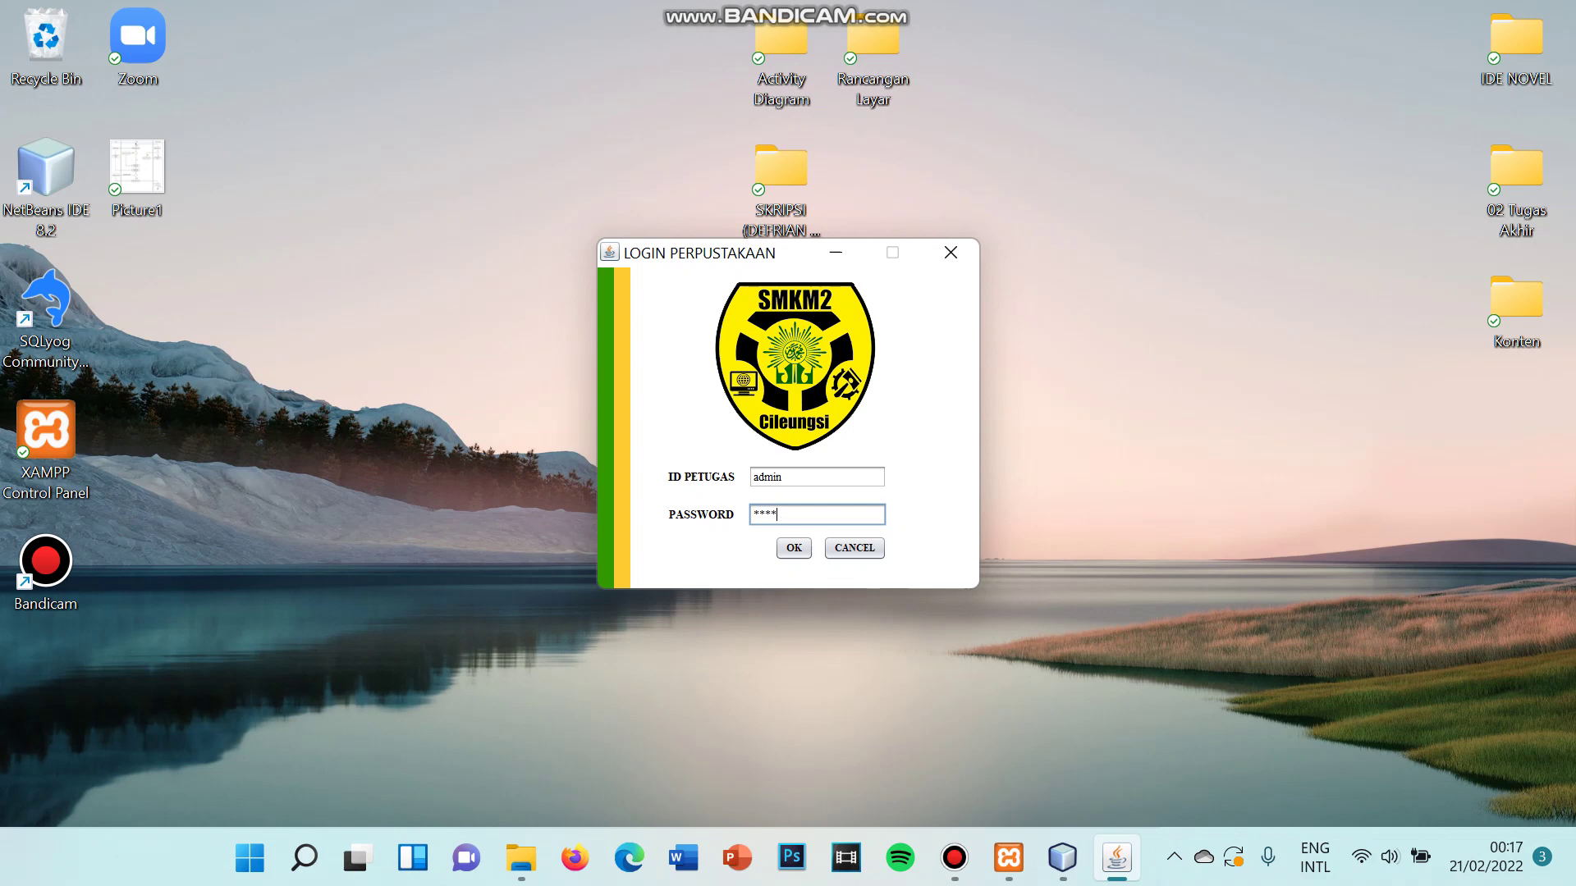
pyautogui.write('*')
pyautogui.hotkey('ctrl', 'a')
pyautogui.press('BackSpace')
pyautogui.press('Tab')
pyautogui.press('Tab')
pyautogui.press('Tab')
# - Re-enter the correct officer ID and password and submit the login
pyautogui.press('BackSpace')
pyautogui.press('BackSpace')
pyautogui.press('BackSpace')
pyautogui.press('BackSpace')
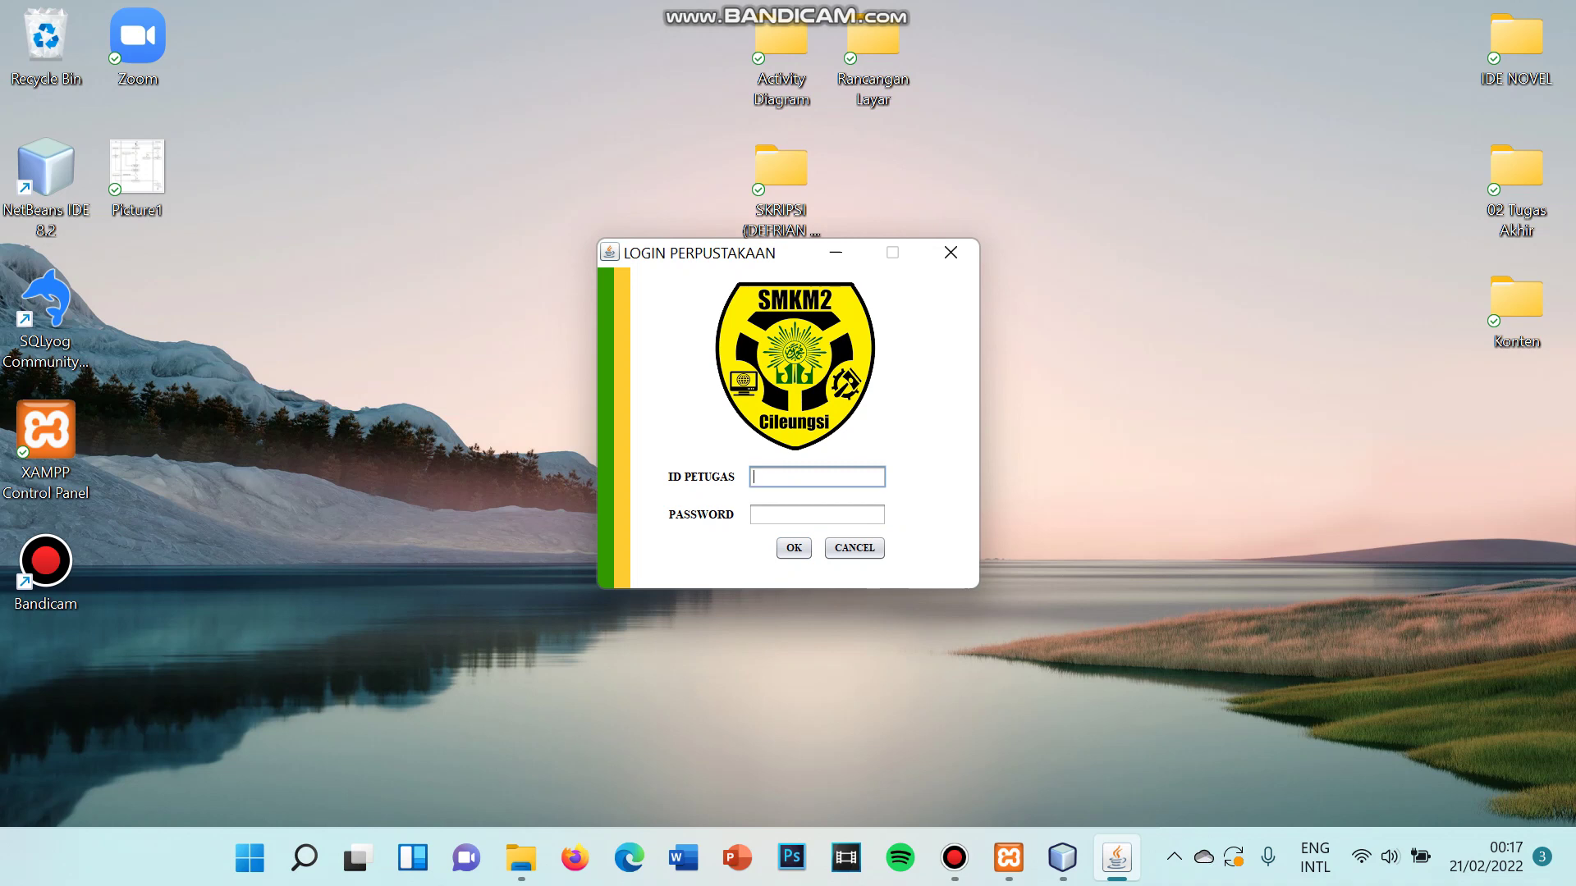
pyautogui.write('adm0001')
pyautogui.press('Tab')
pyautogui.write('**********')
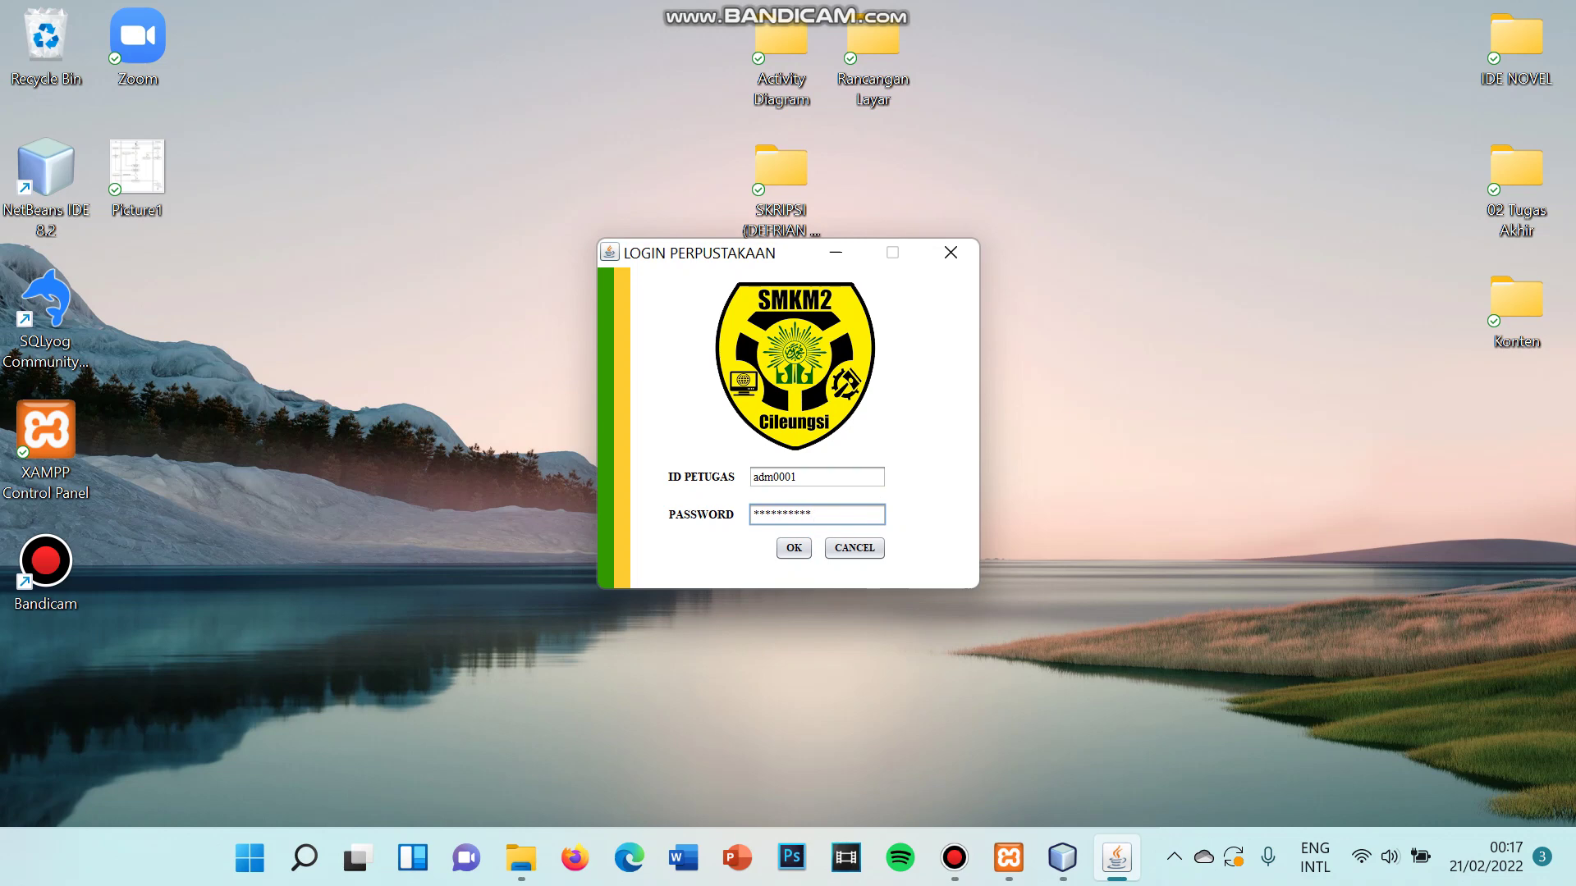
pyautogui.press('Return')
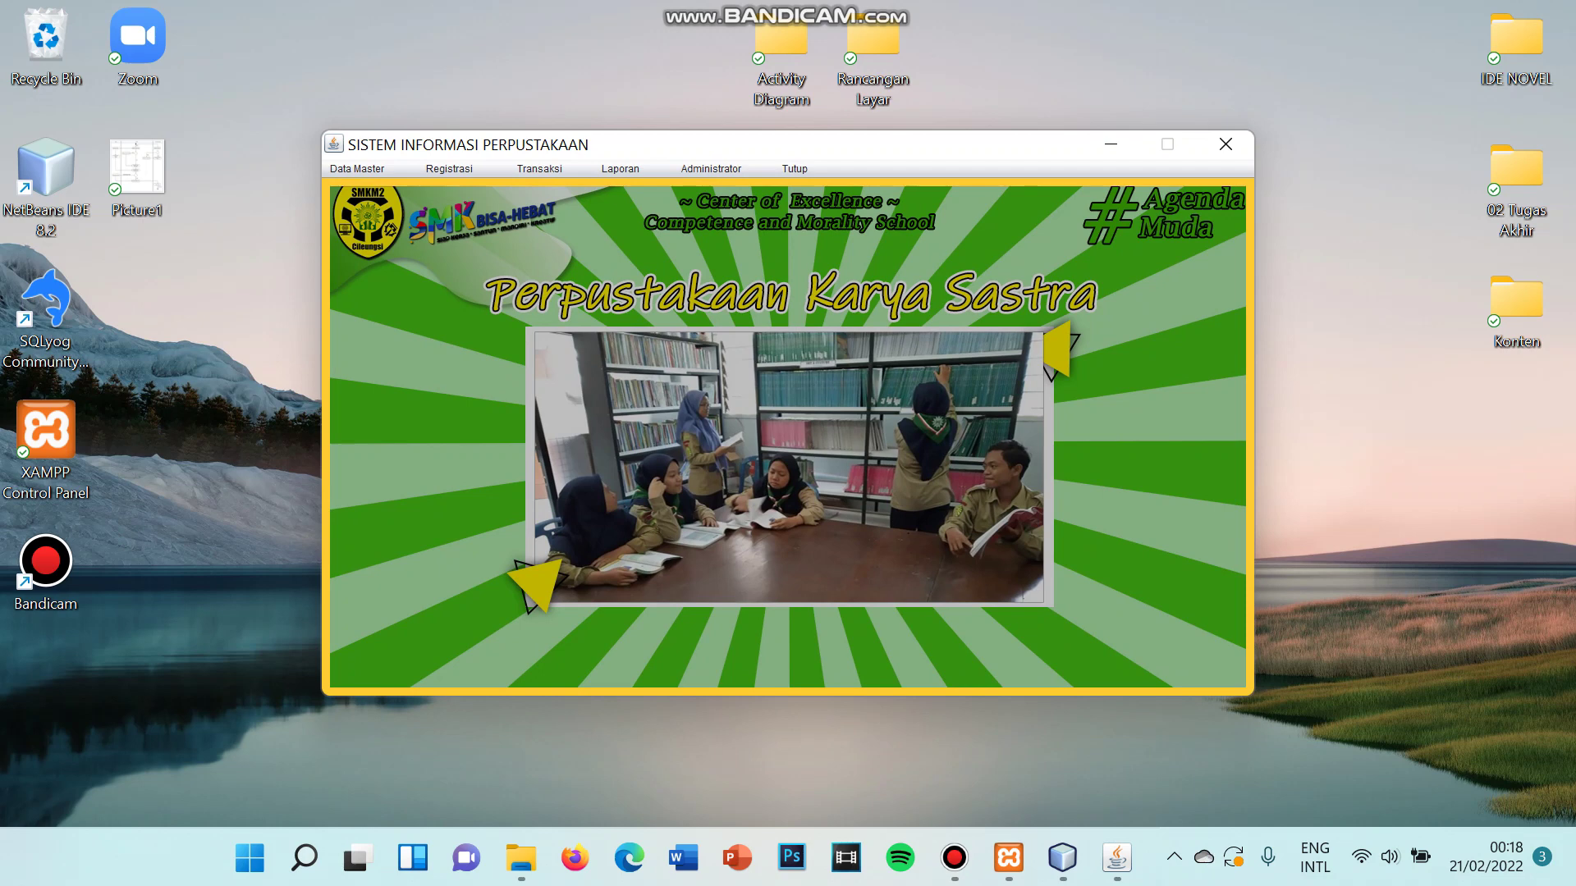
# - View and close the Data Master > Buku list, then open Data Master > Anggota
pyautogui.click(357, 169)
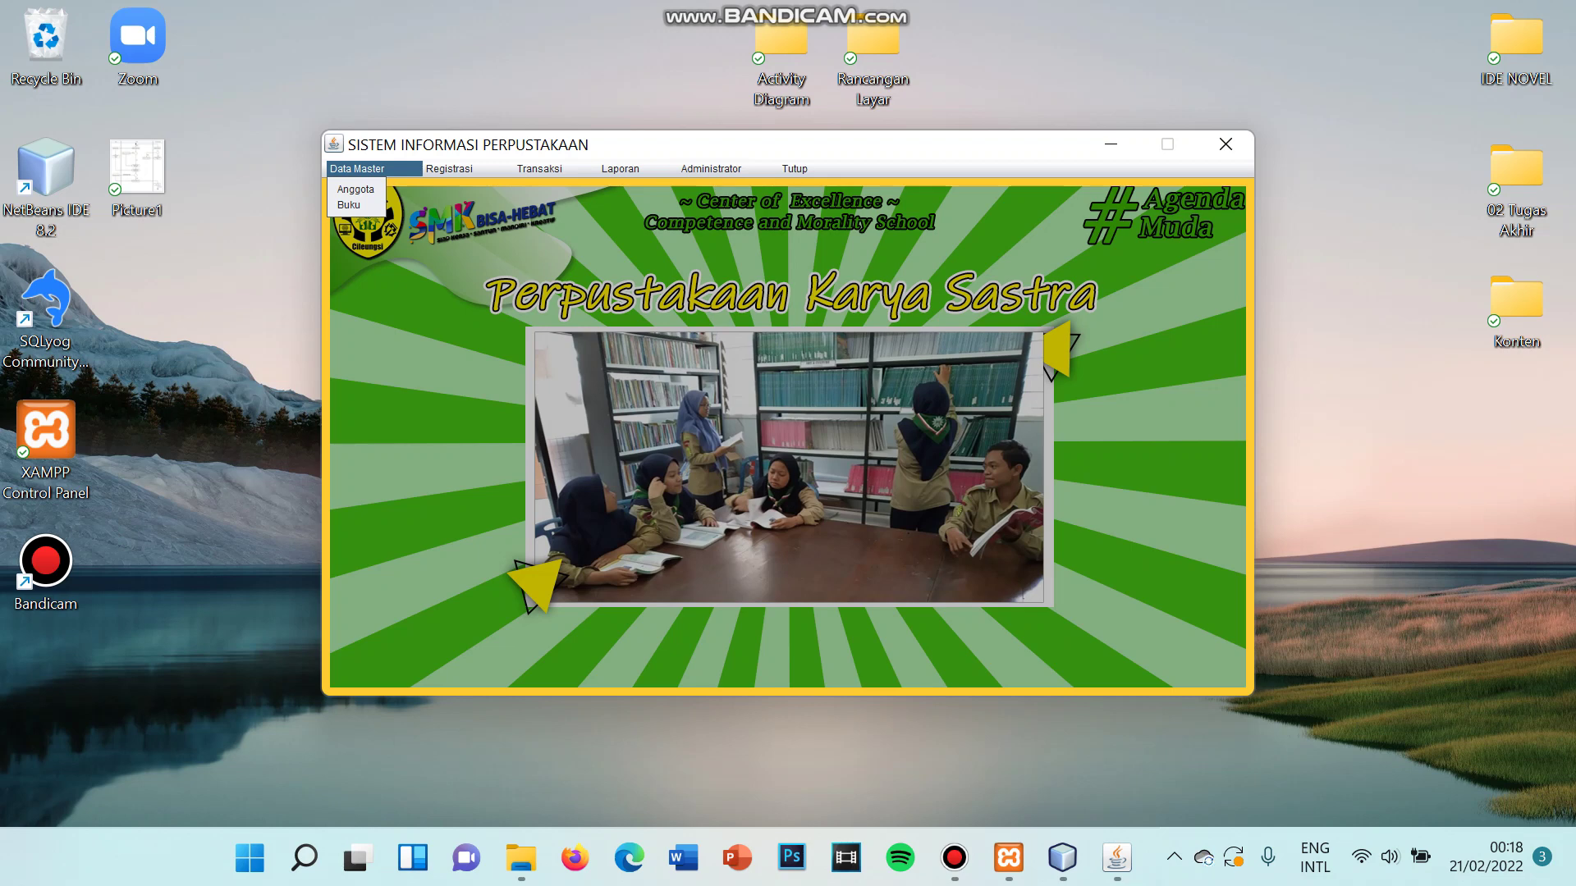
pyautogui.press('Down')
pyautogui.press('Down')
pyautogui.press('Return')
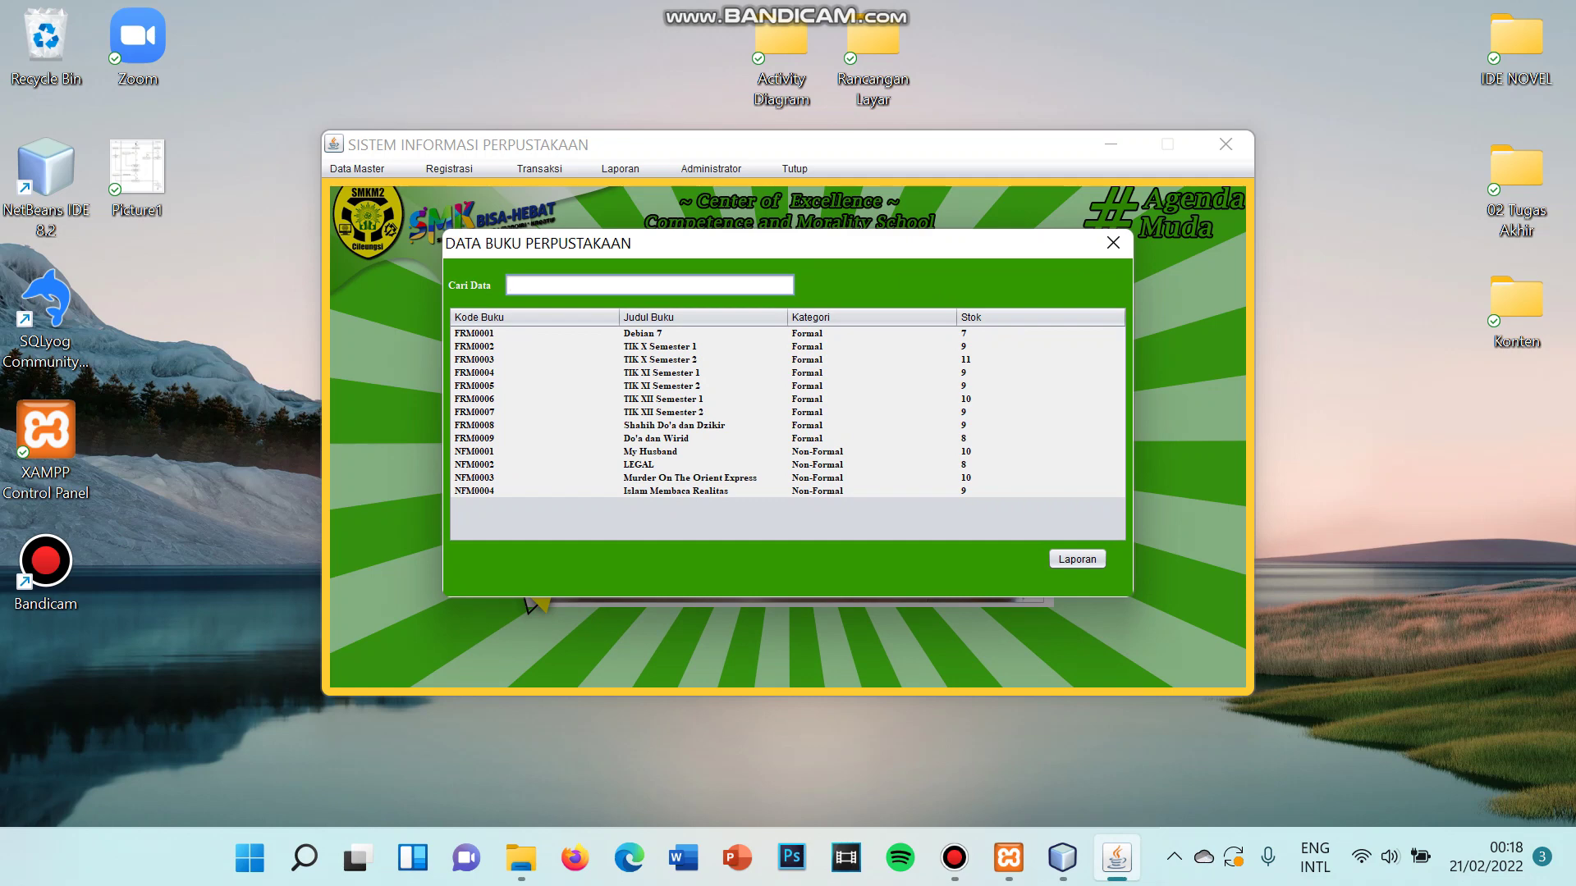
pyautogui.click(1113, 243)
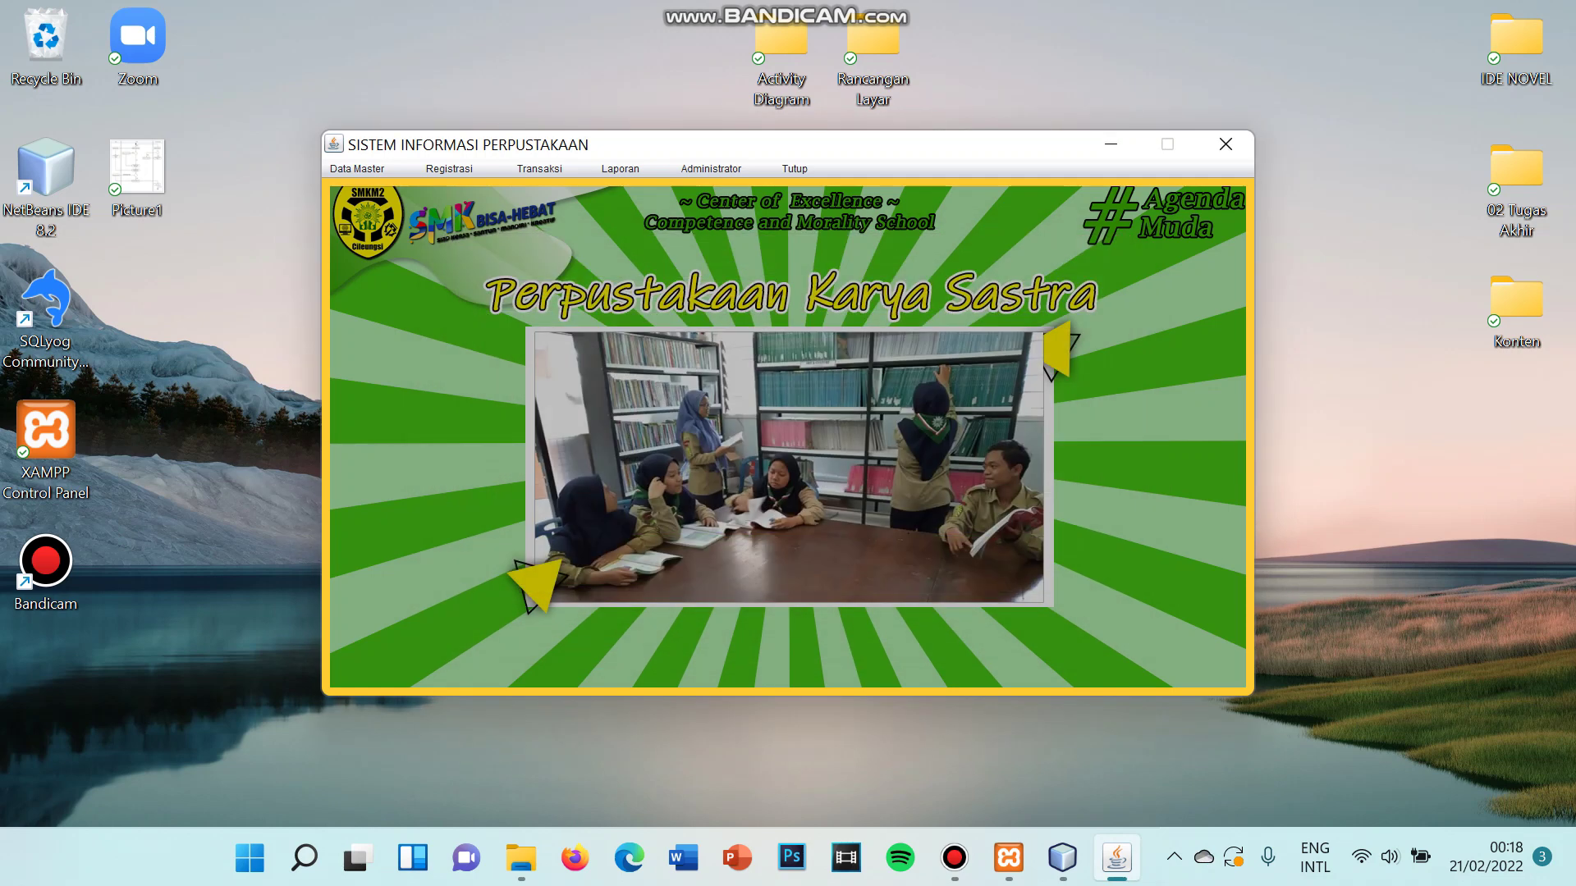
pyautogui.click(357, 168)
pyautogui.click(354, 187)
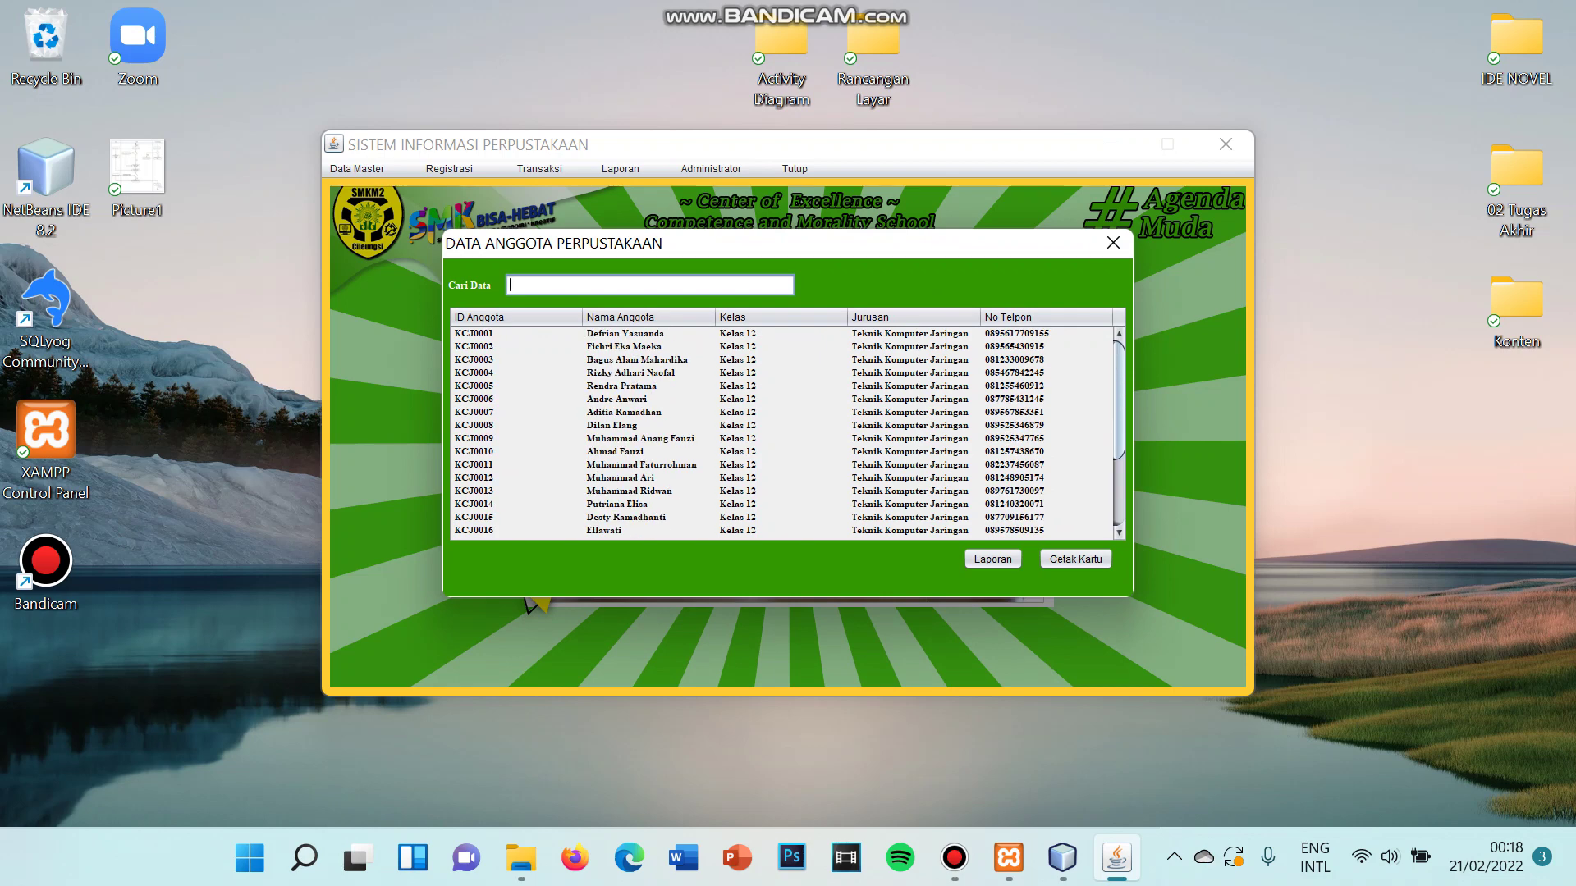
# - Close and reopen the member data list from Data Master > Anggota
pyautogui.click(1112, 243)
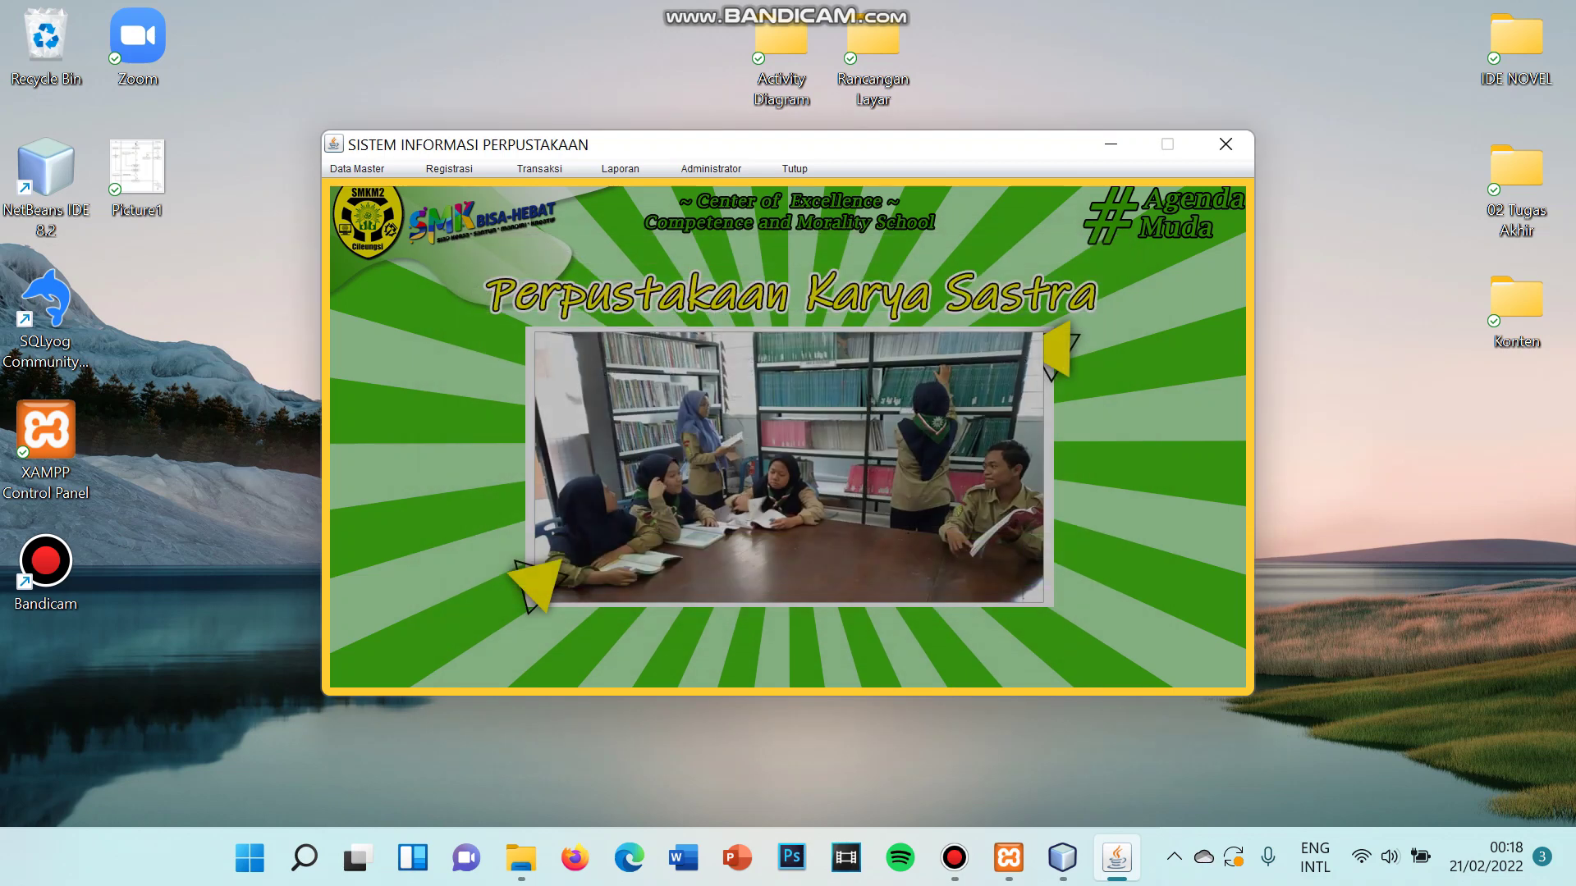
pyautogui.click(357, 168)
pyautogui.click(355, 188)
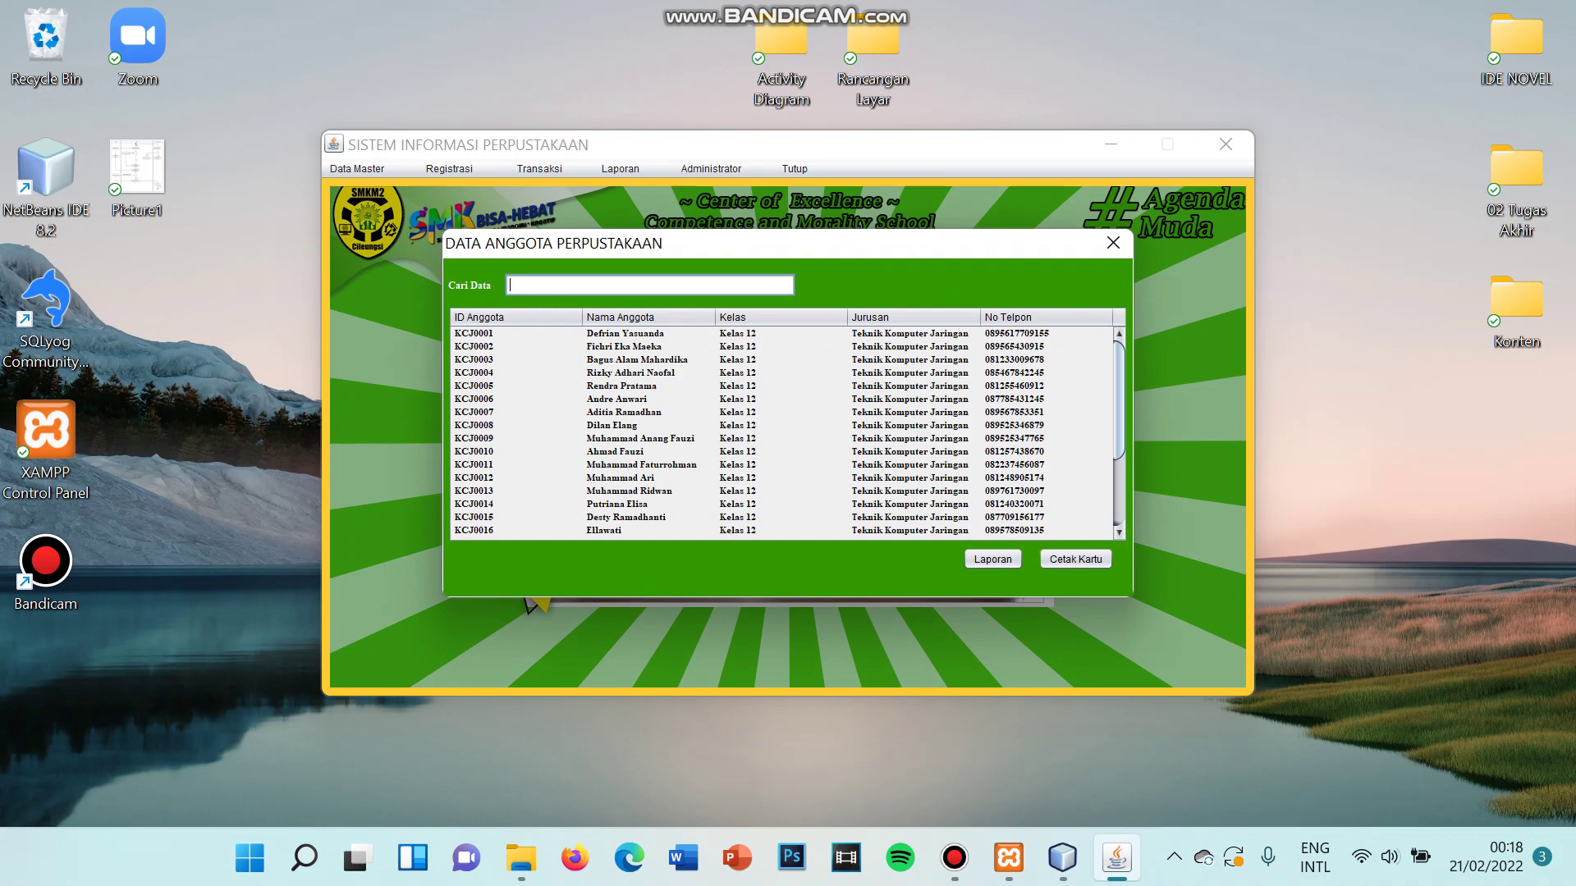
# - Search members for 'Kelas 12', then 'Bili', and clear the search again
pyautogui.write('Kelas 12\\')
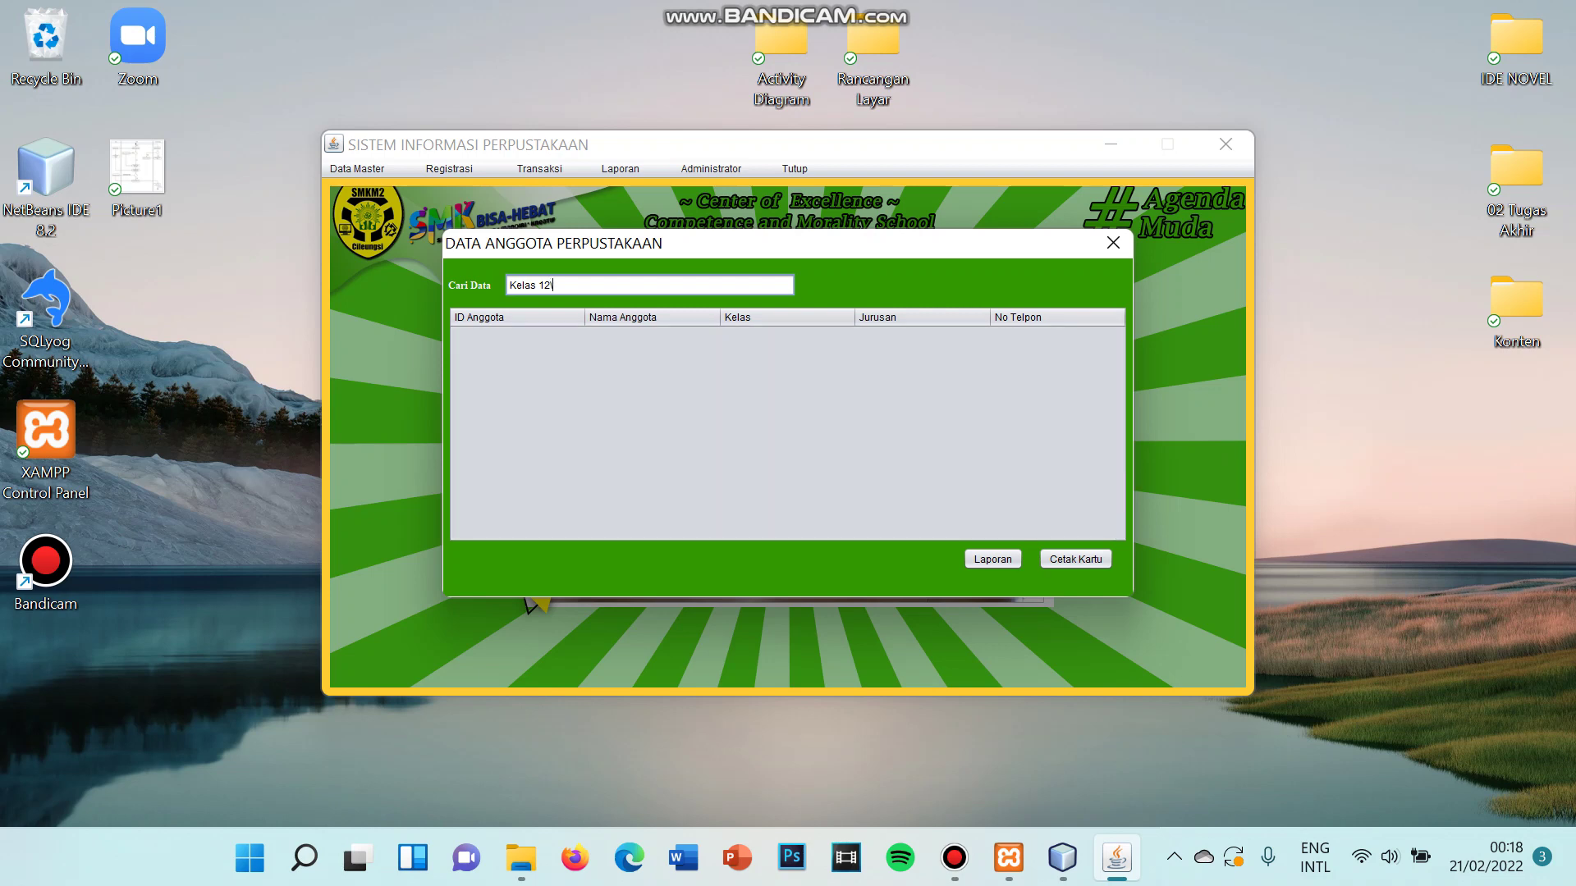
pyautogui.press('BackSpace')
pyautogui.hotkey('ctrl', 'a')
pyautogui.write('D')
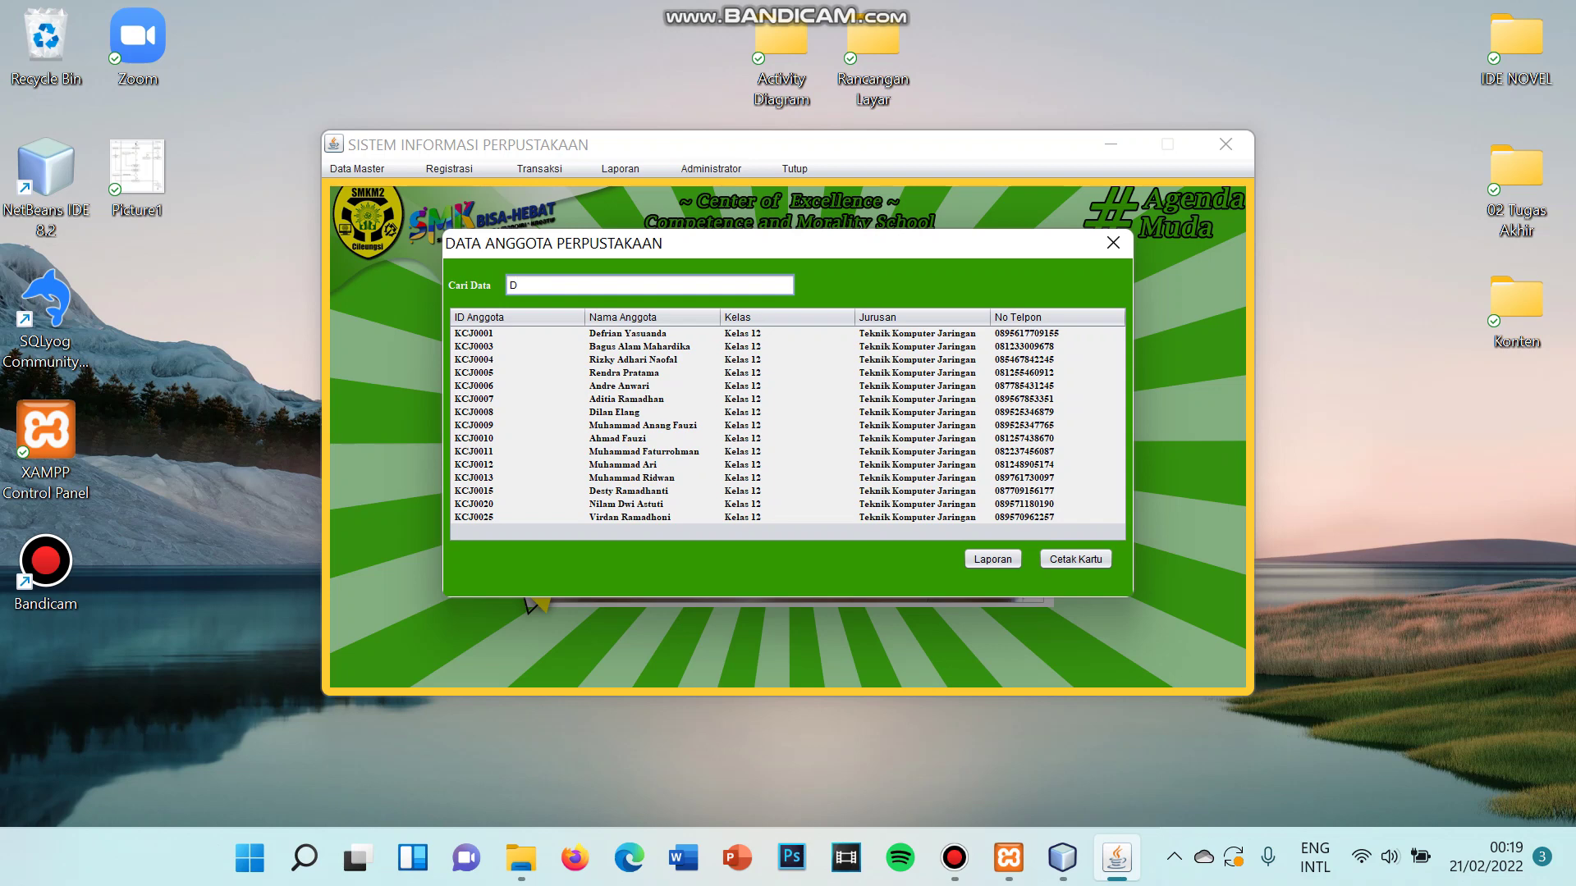
pyautogui.press('BackSpace')
pyautogui.write('Bili')
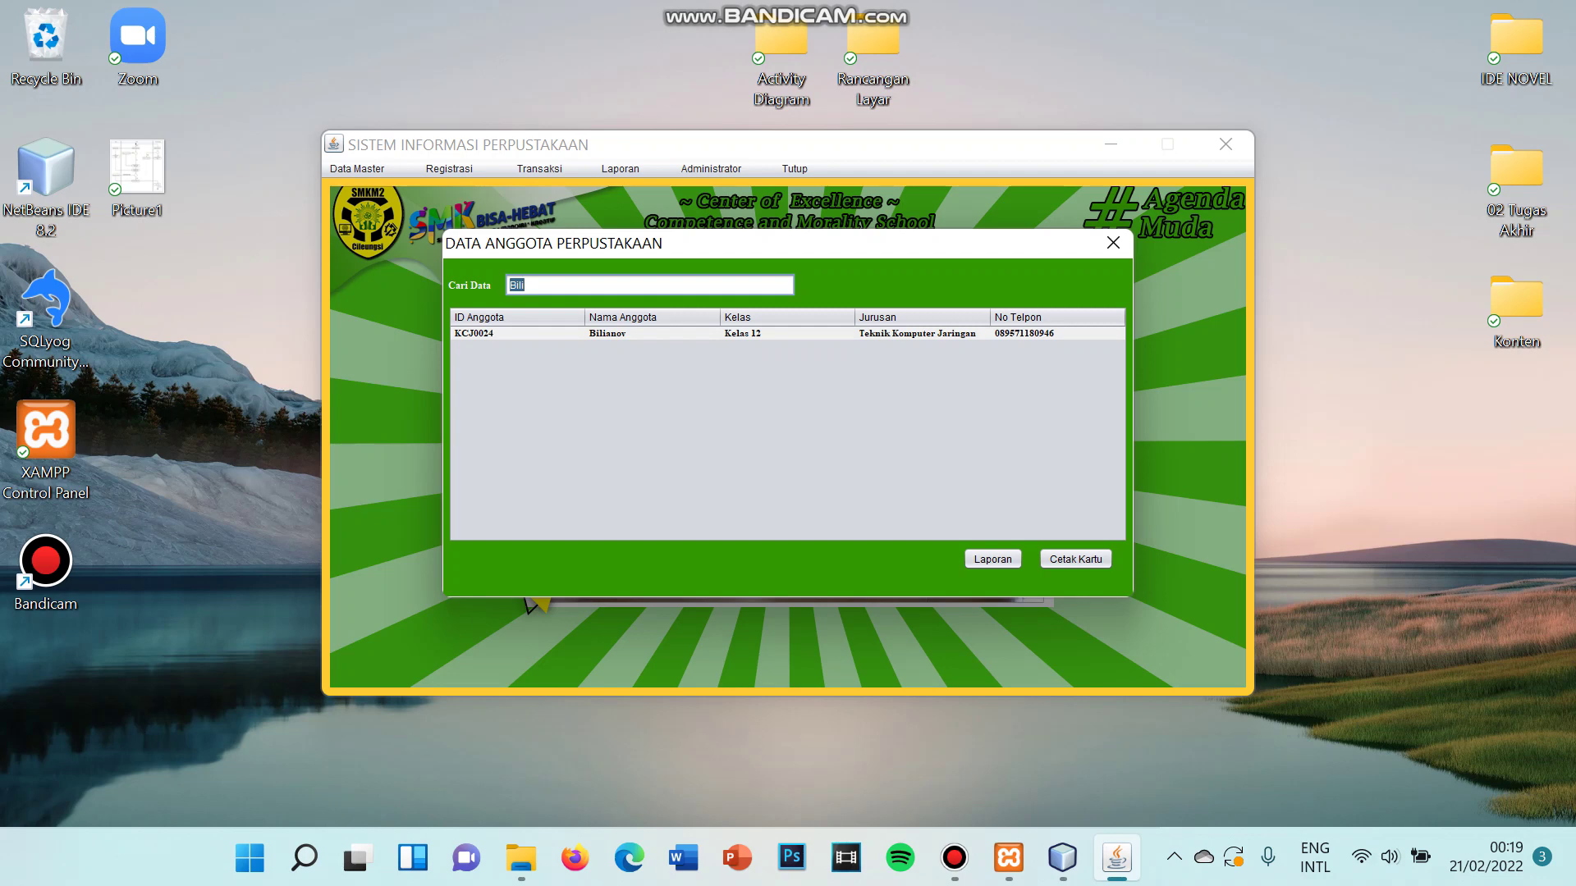
pyautogui.press('BackSpace')
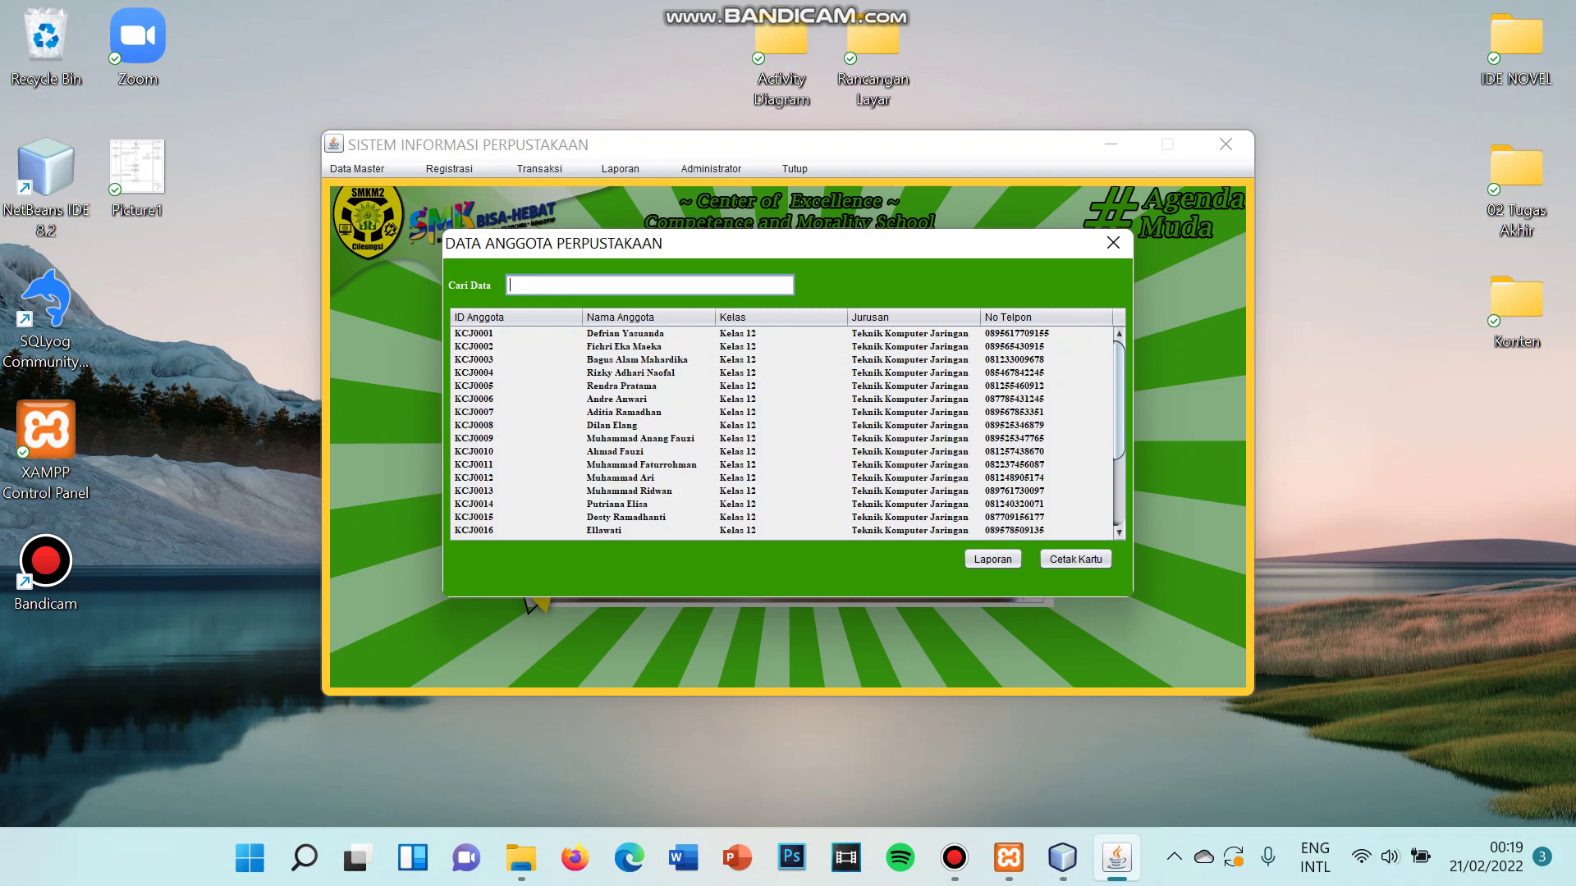
pyautogui.write('B')
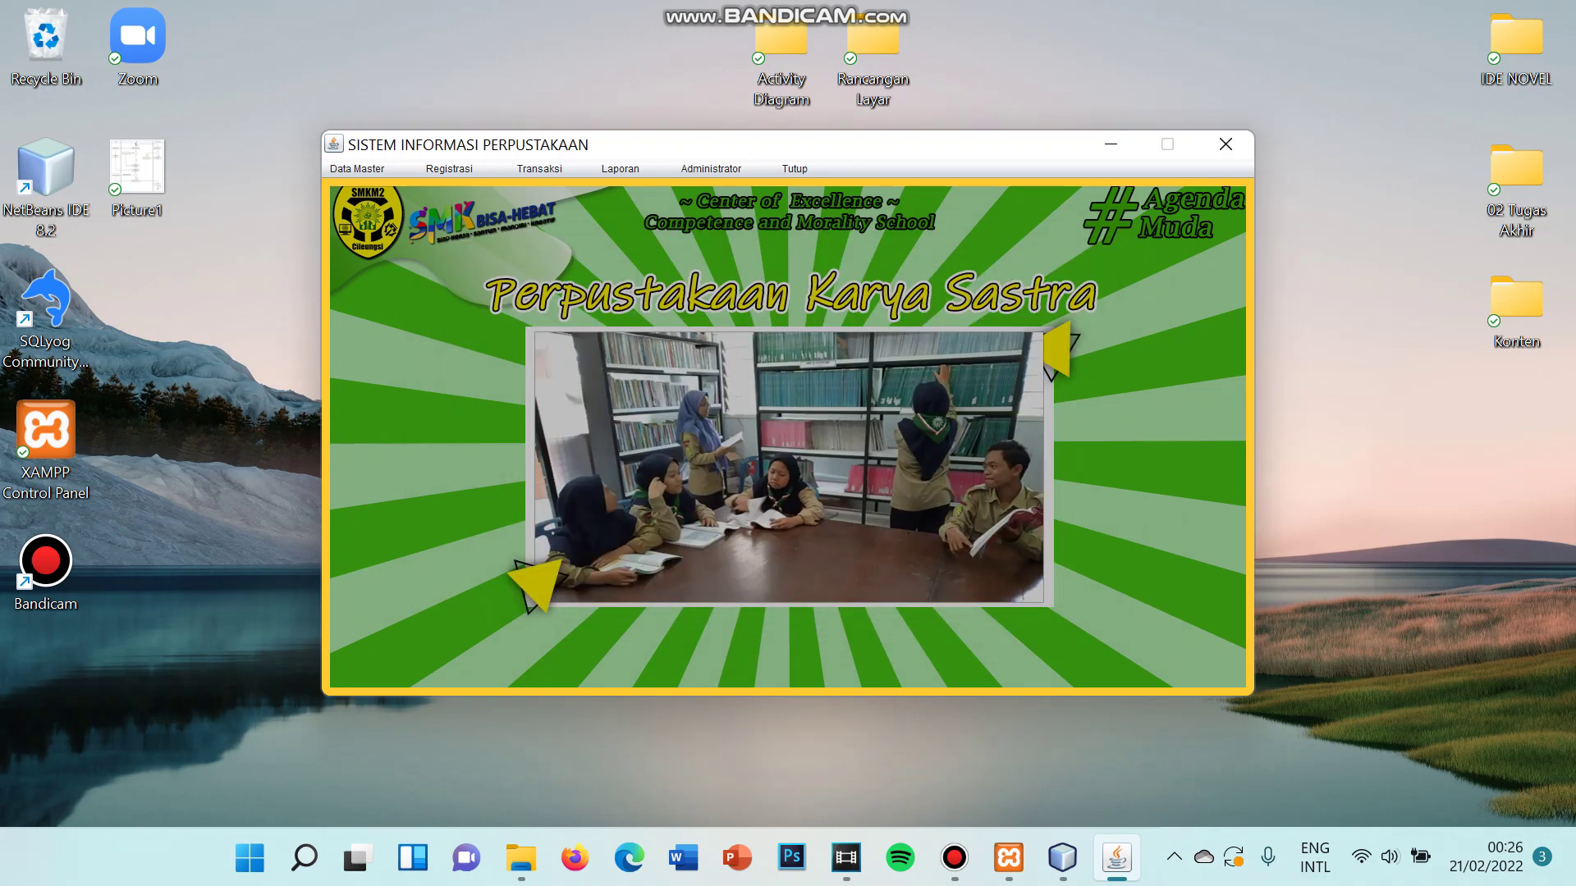
# - Open the Daftar Anggota member registration form
pyautogui.hotkey('alt', 'r')
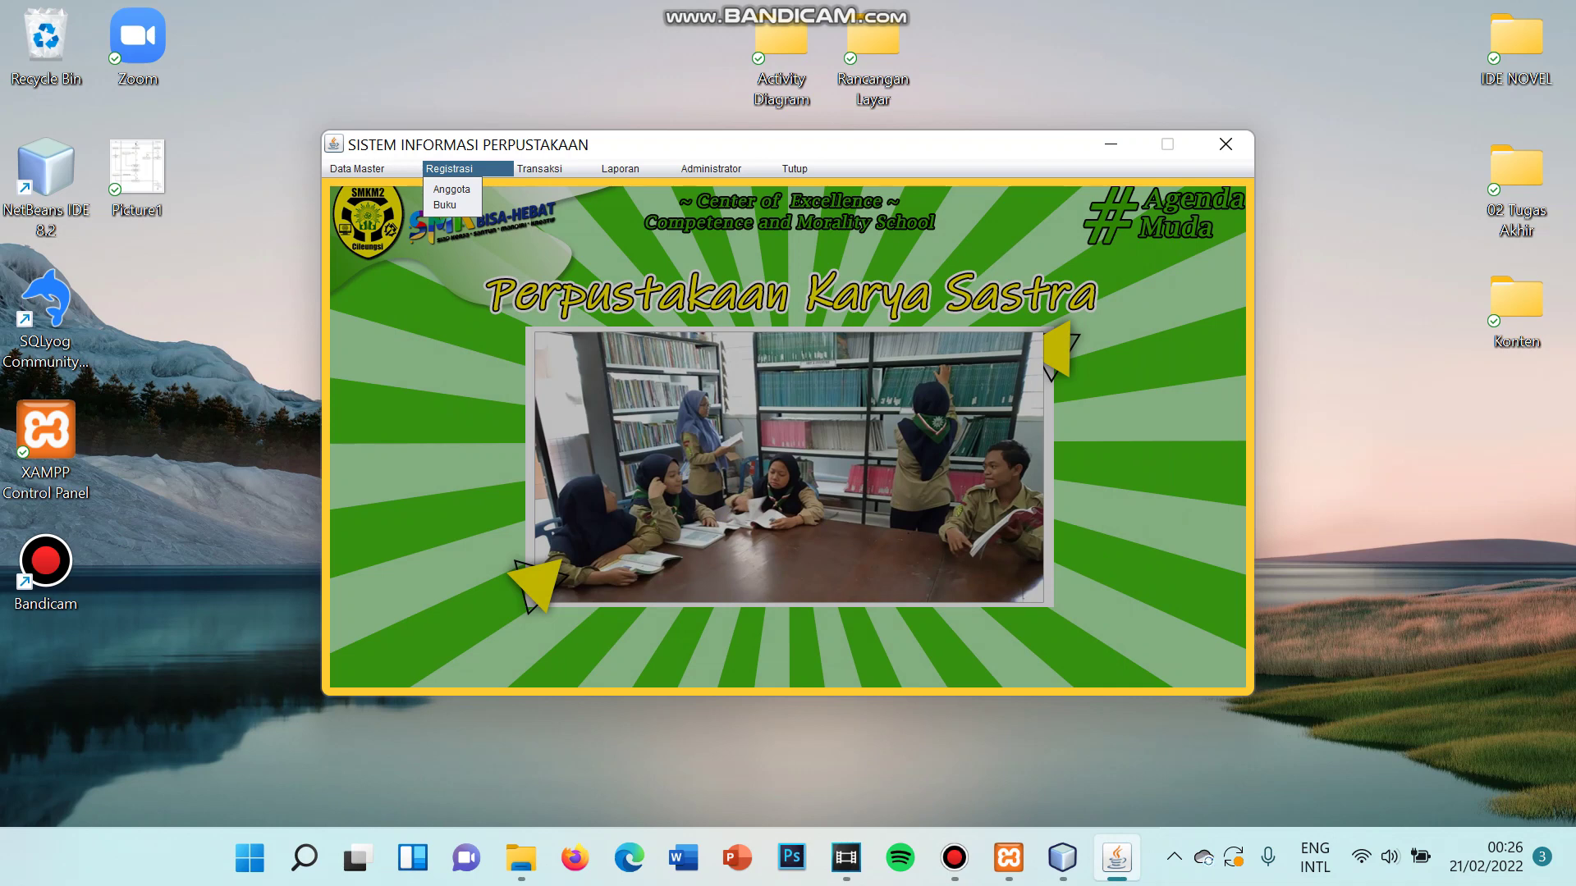
pyautogui.press('Down')
pyautogui.press('Down')
pyautogui.press('Up')
pyautogui.press('Return')
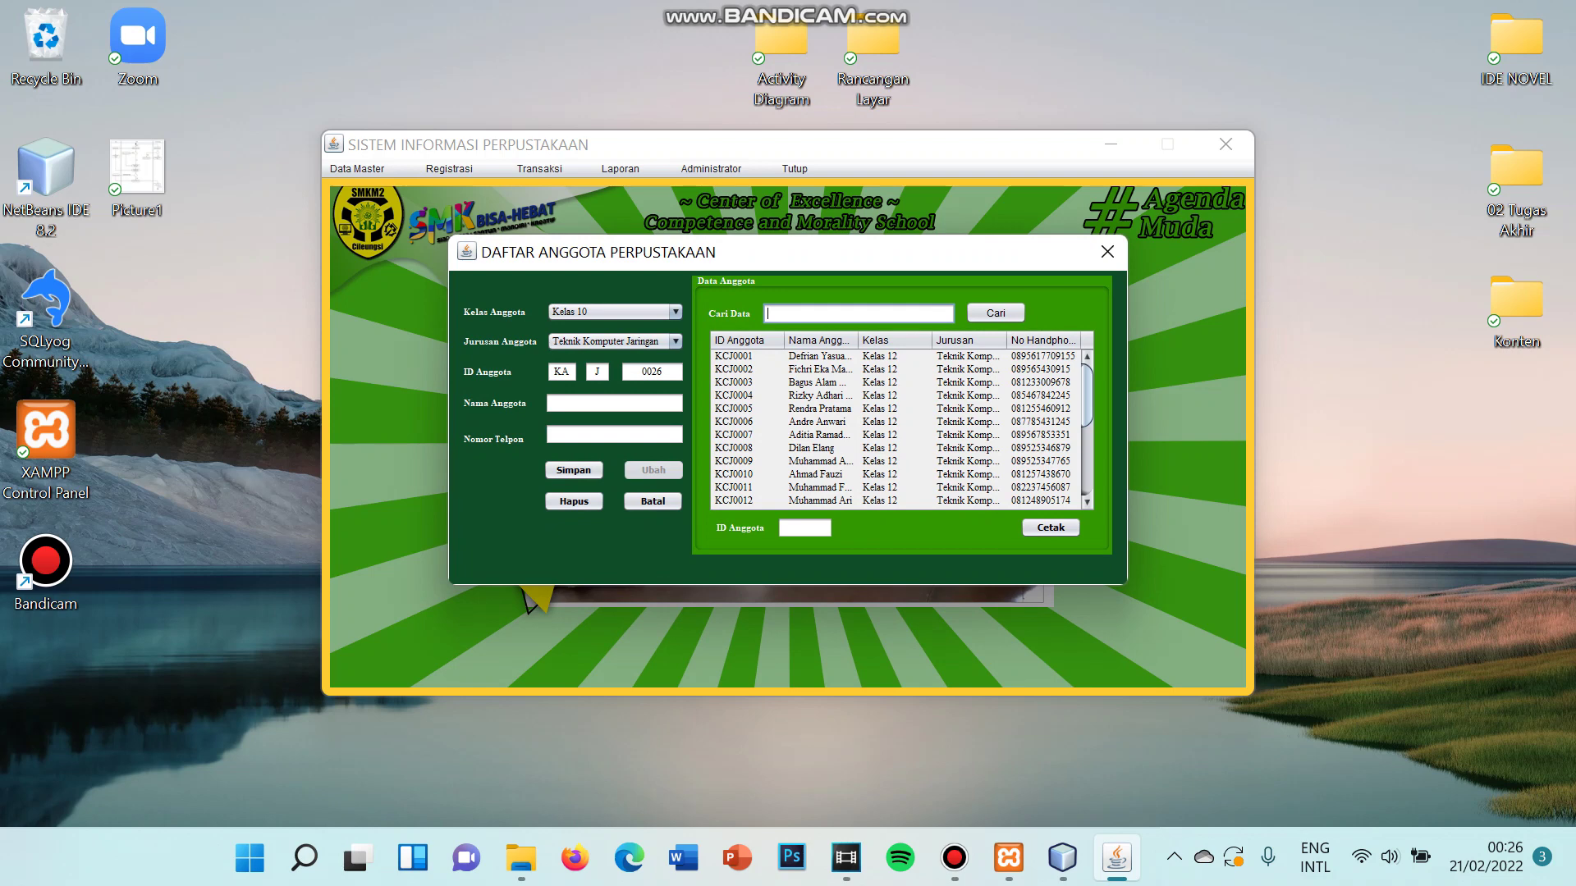
# - Choose Kelas 11 and major Teknik Kendaraan Ringan, generating member ID KB R 0001
pyautogui.click(615, 311)
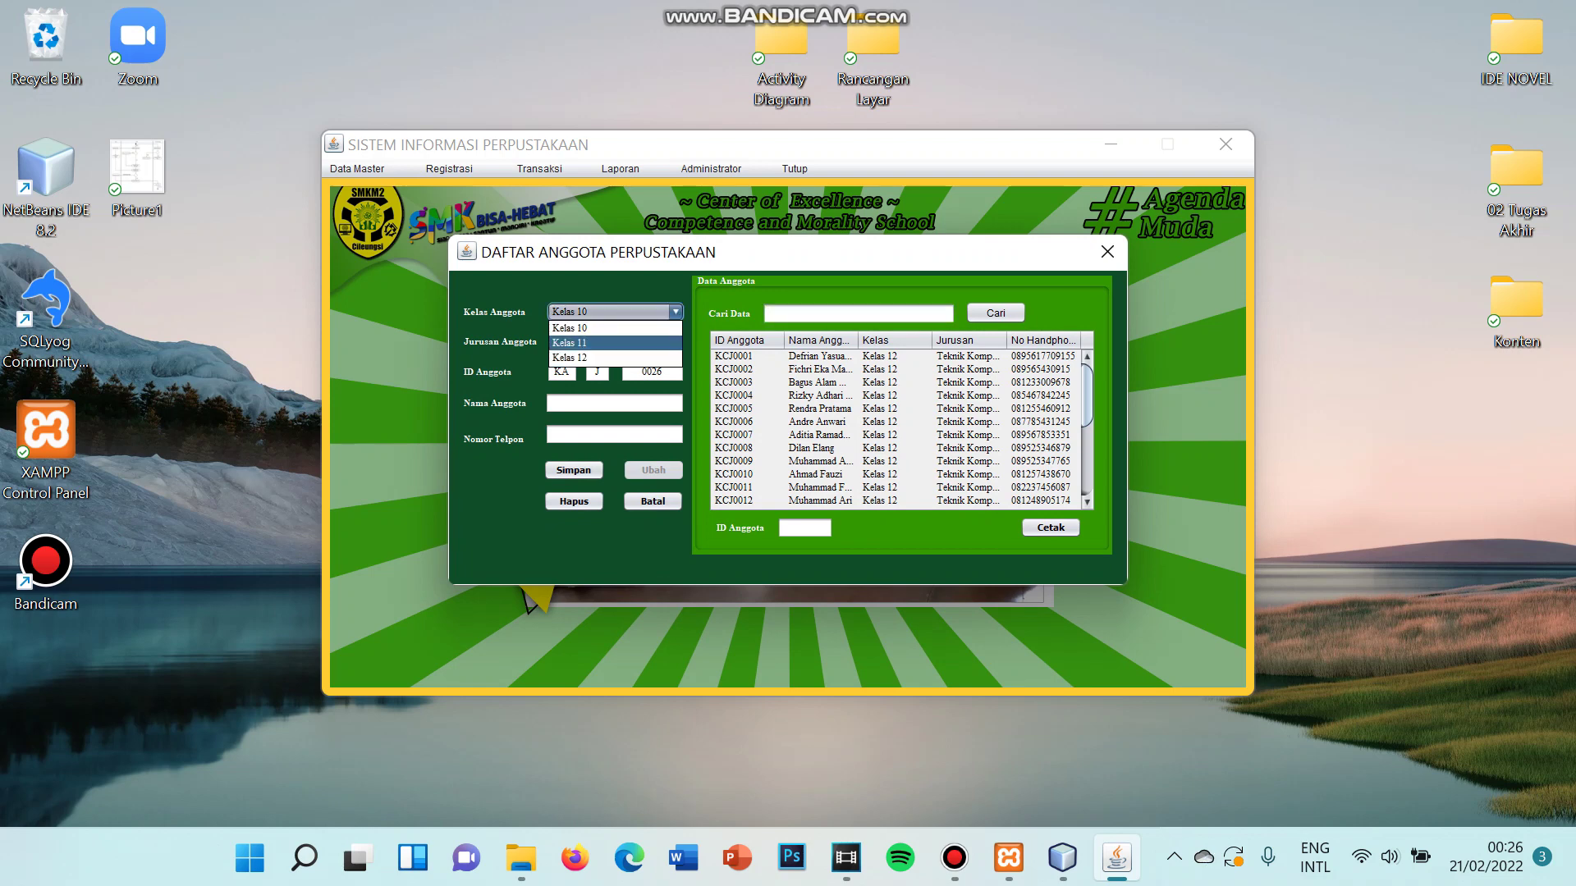
pyautogui.click(616, 343)
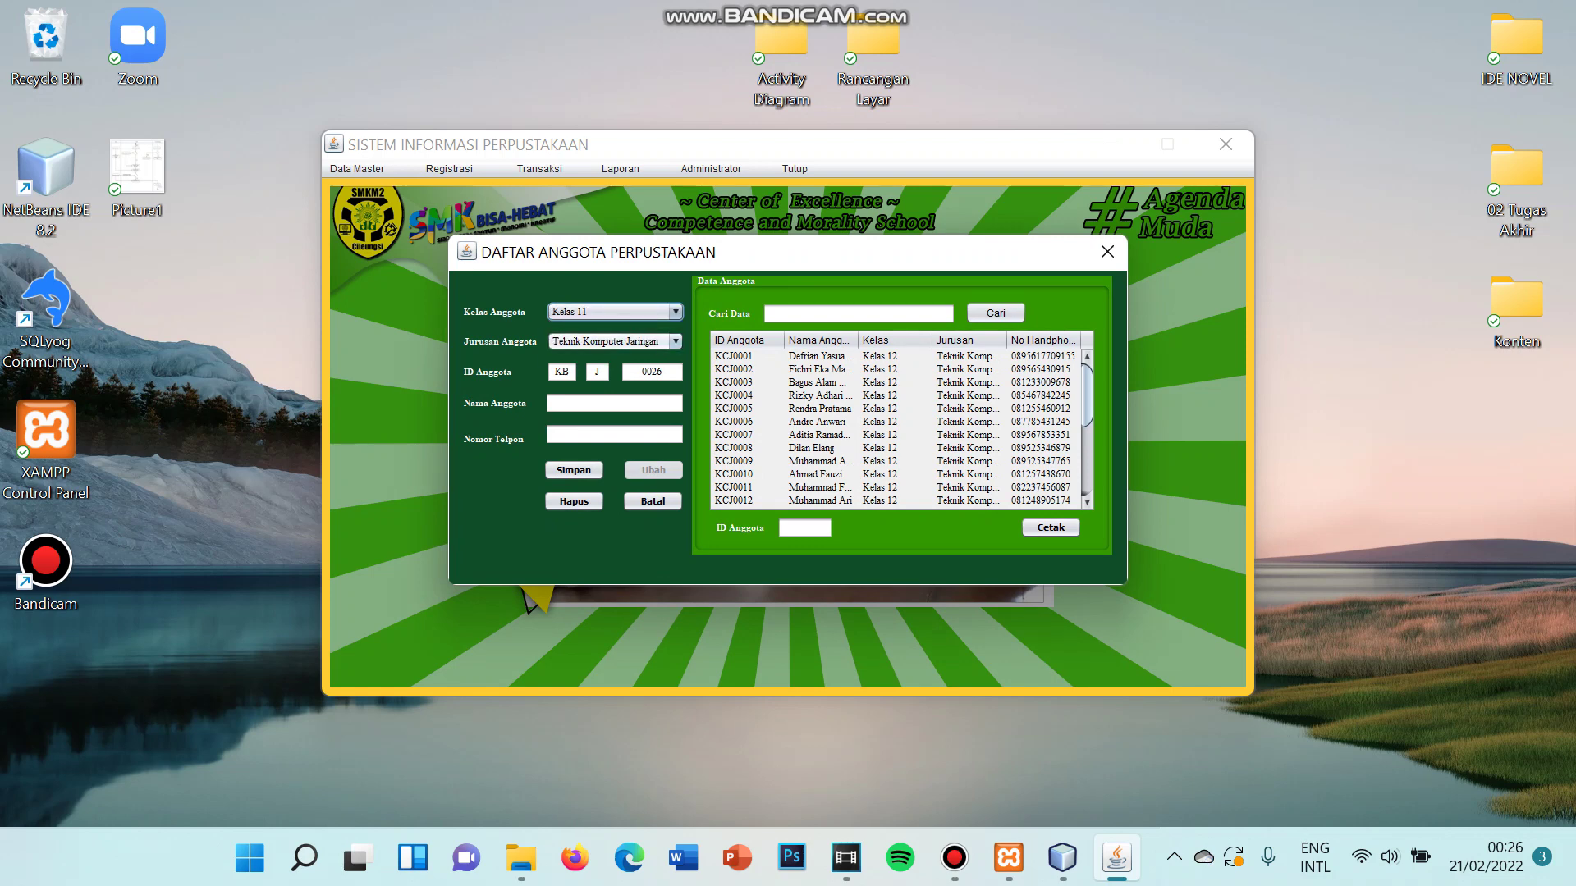
pyautogui.click(675, 341)
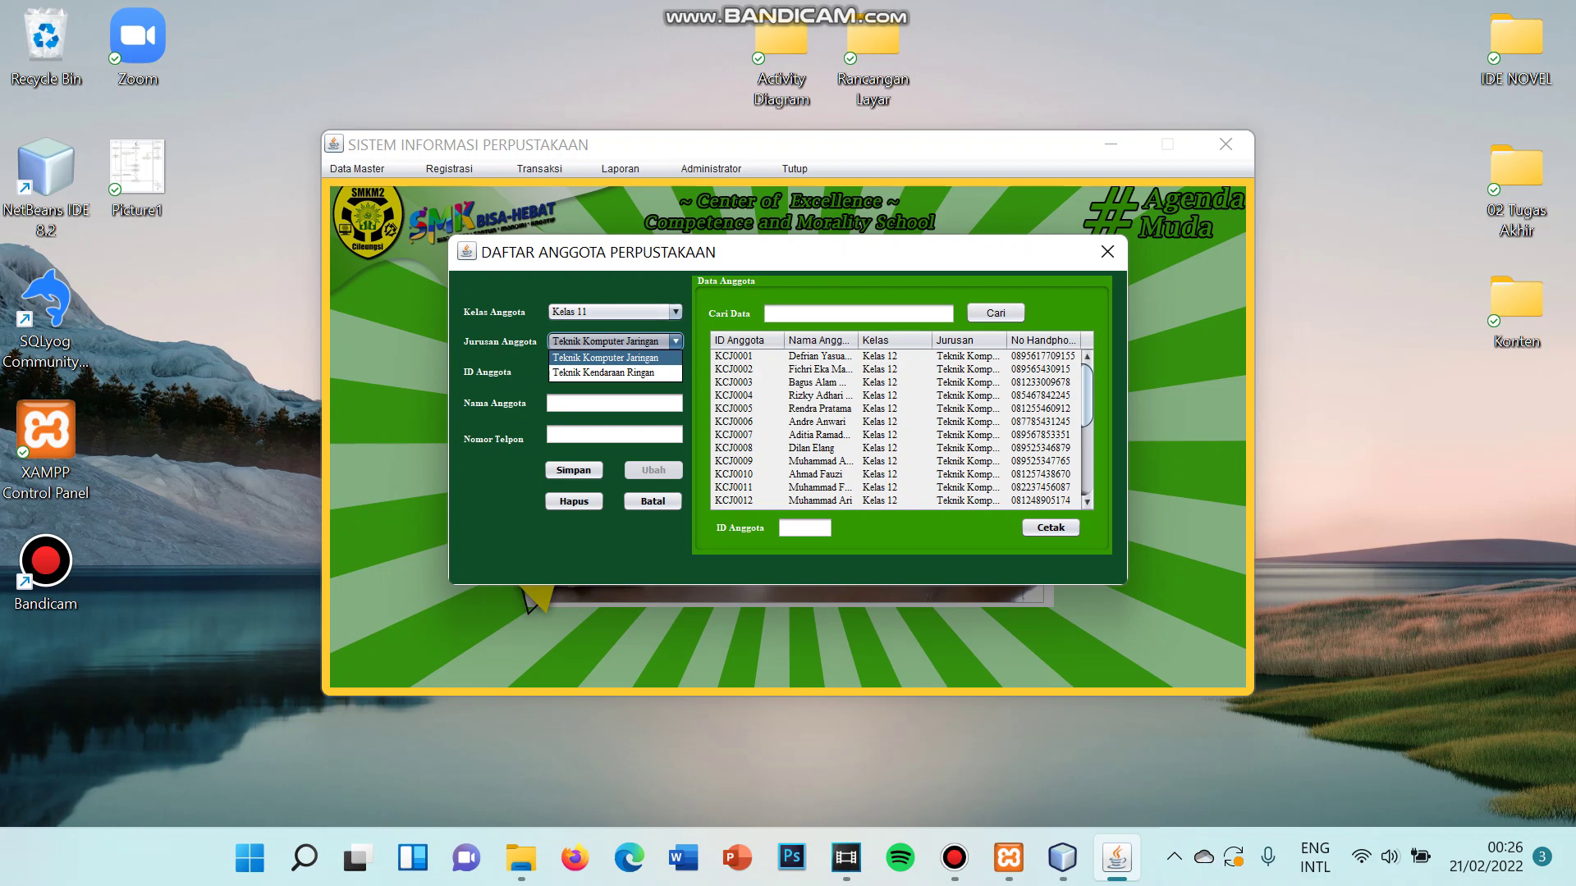
pyautogui.press('Down')
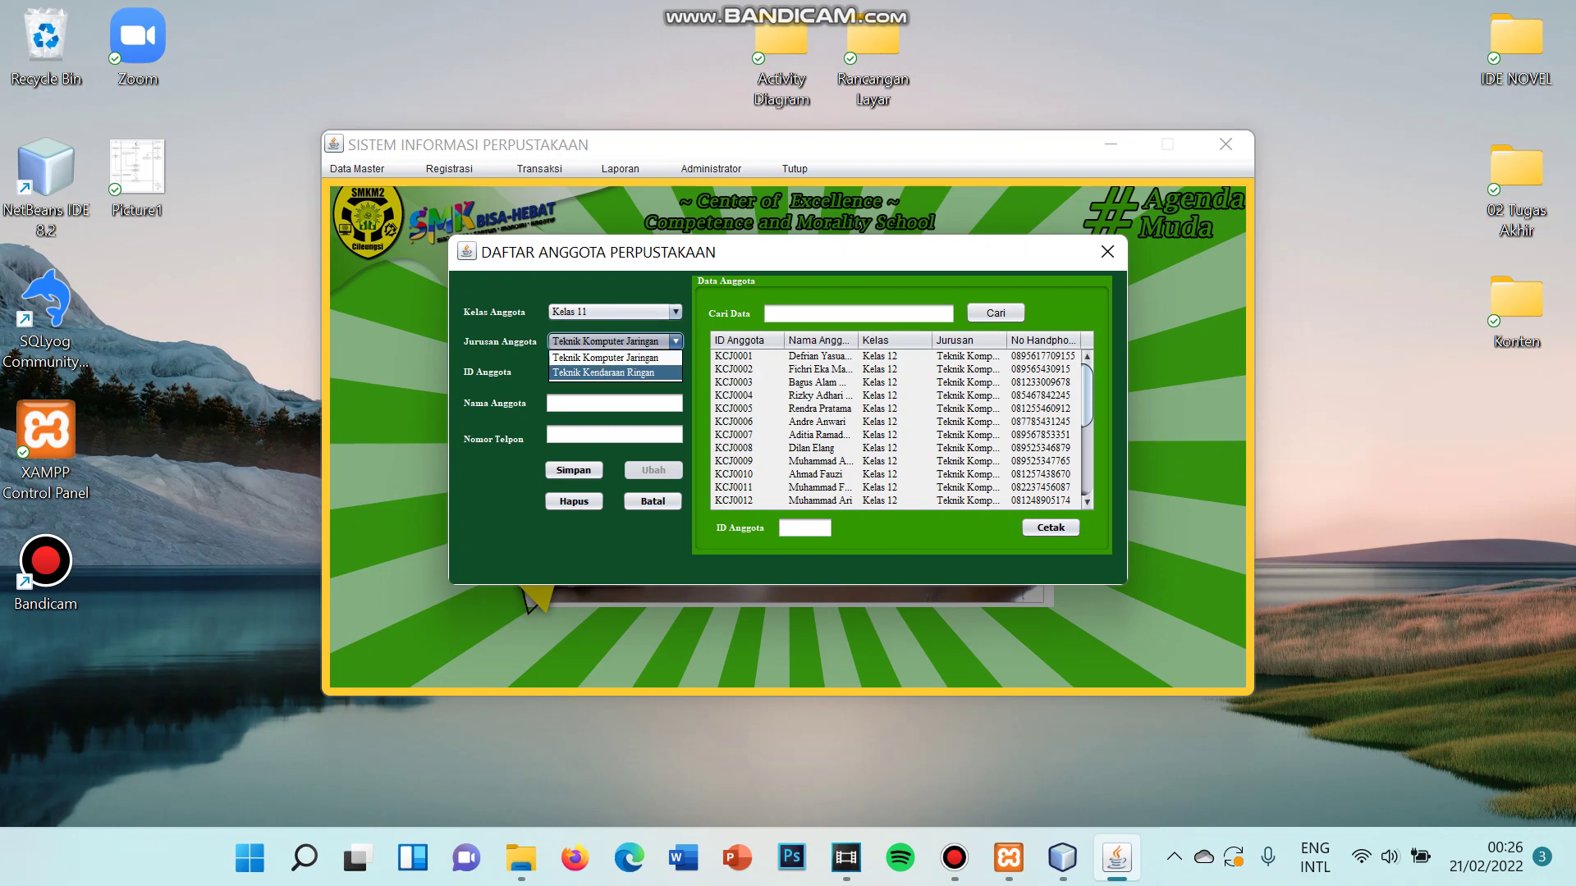
pyautogui.press('Return')
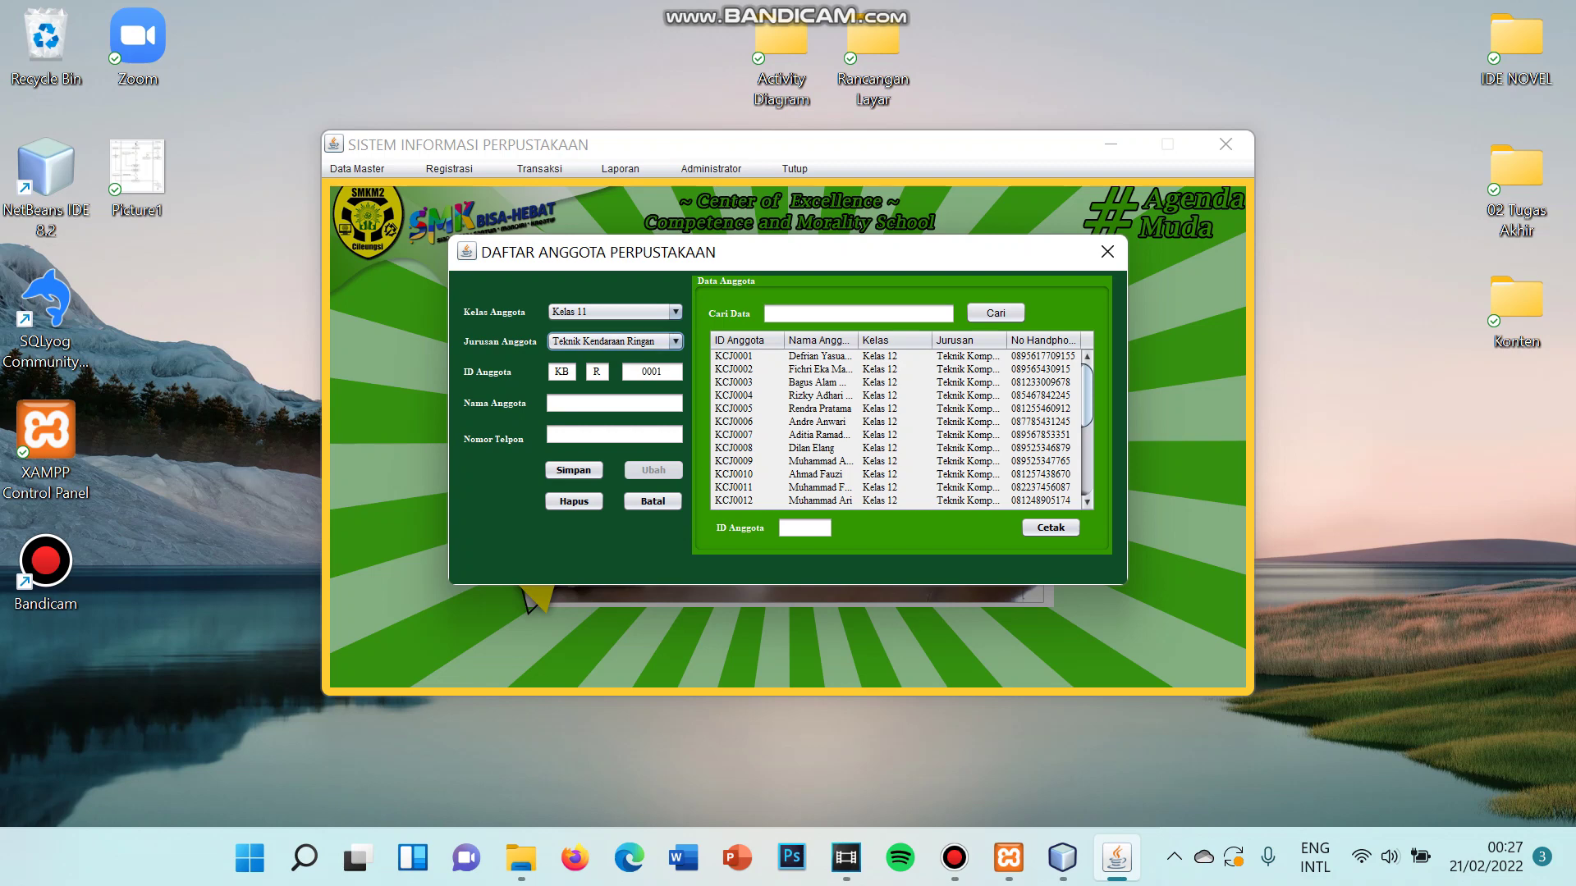
pyautogui.click(676, 342)
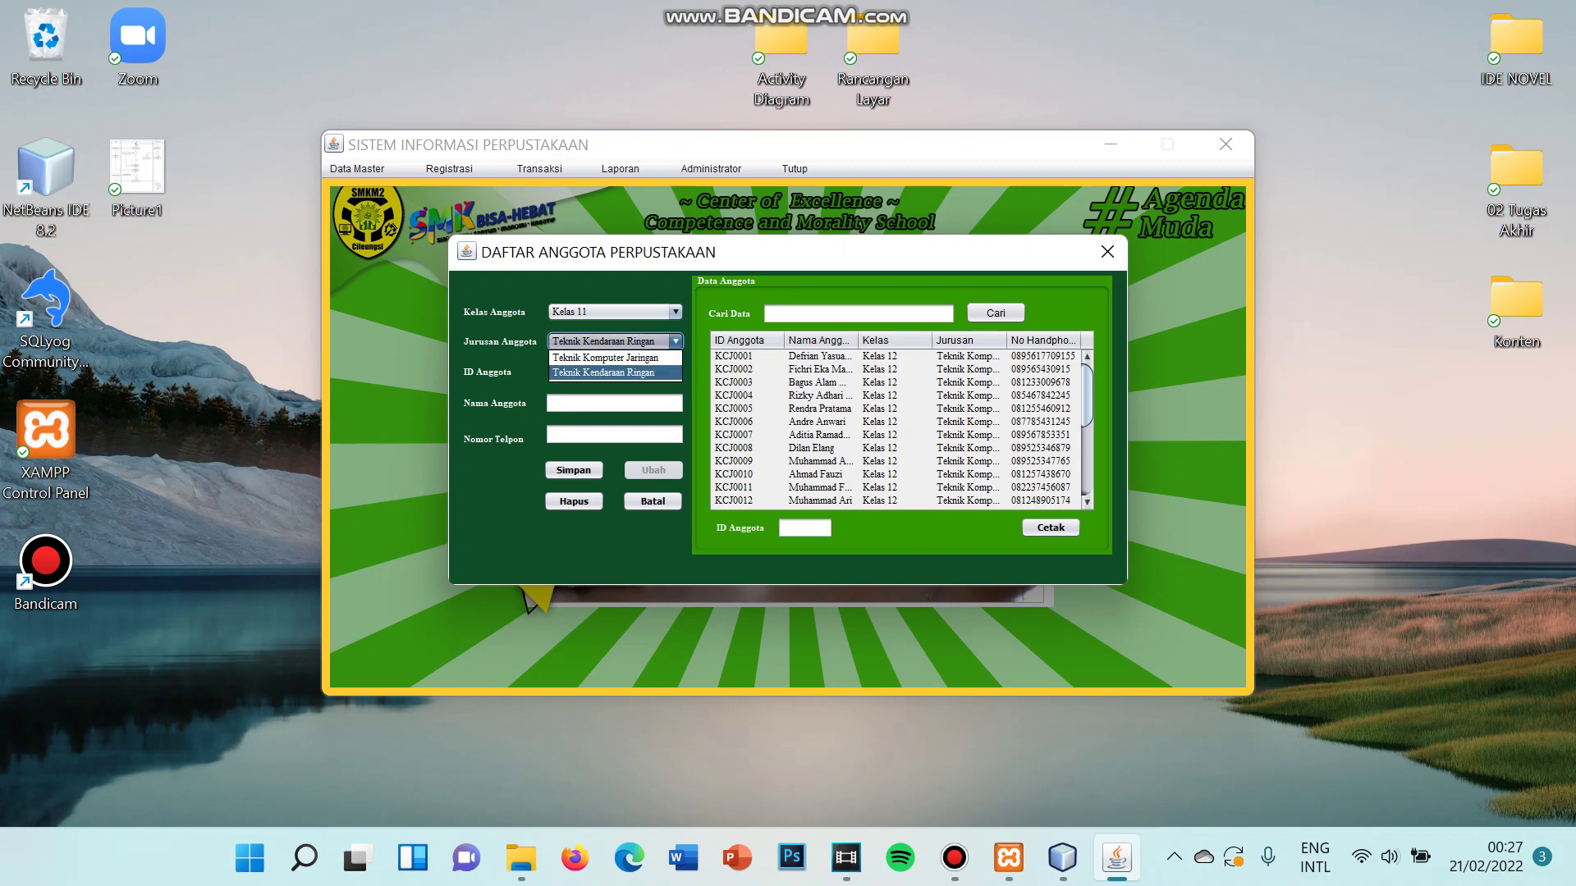
pyautogui.click(611, 357)
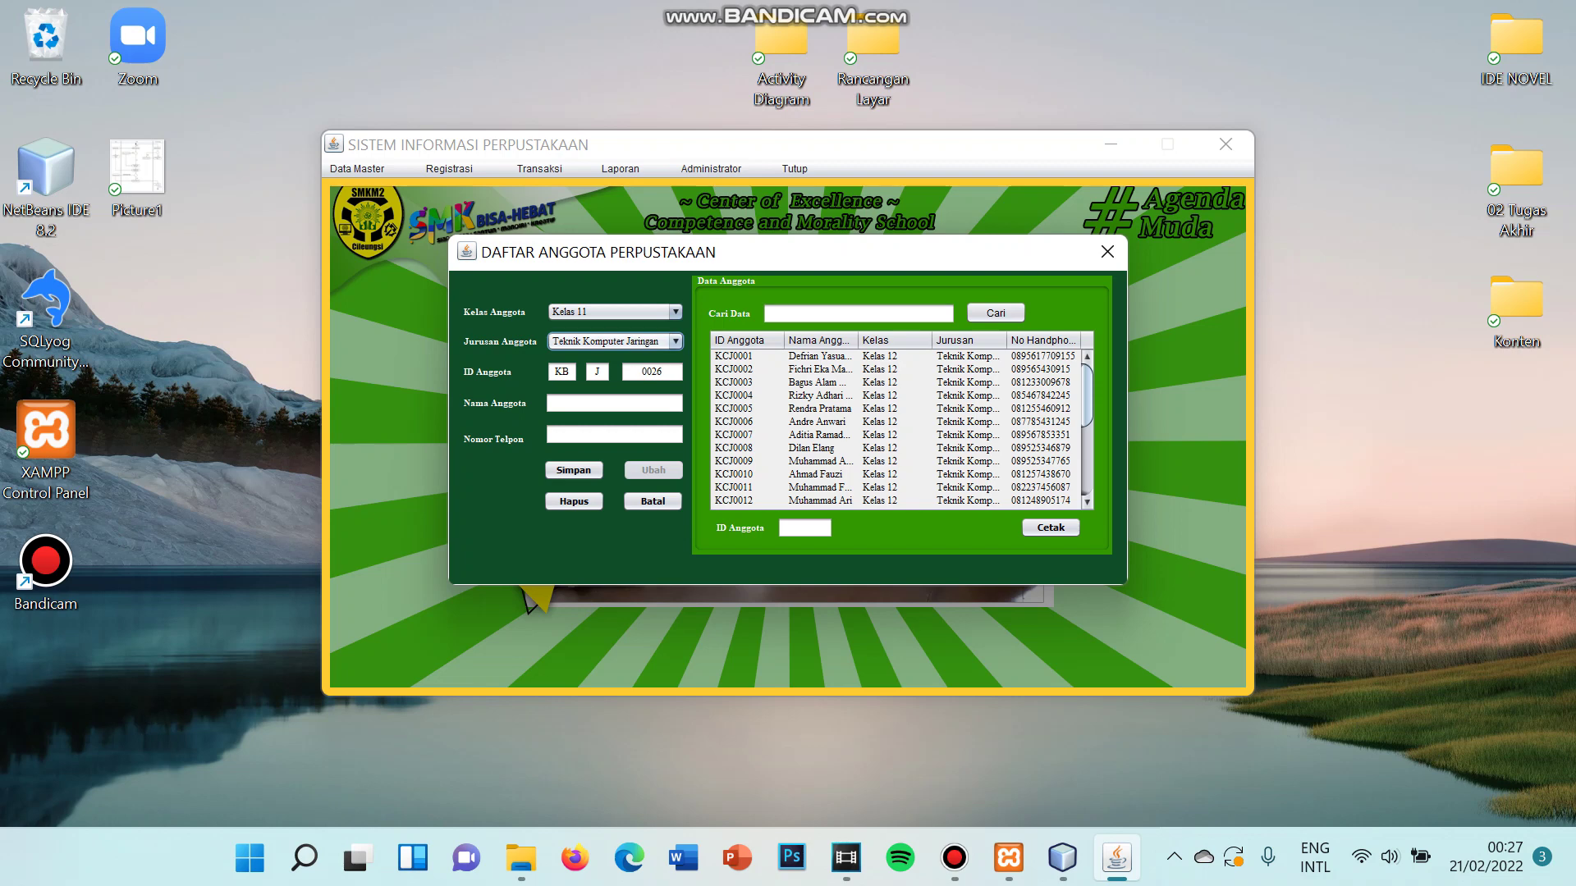
pyautogui.press('Down')
pyautogui.press('Down')
pyautogui.press('Return')
# - Enter the new member's name and phone number, save with Simpan, and confirm
pyautogui.click(613, 403)
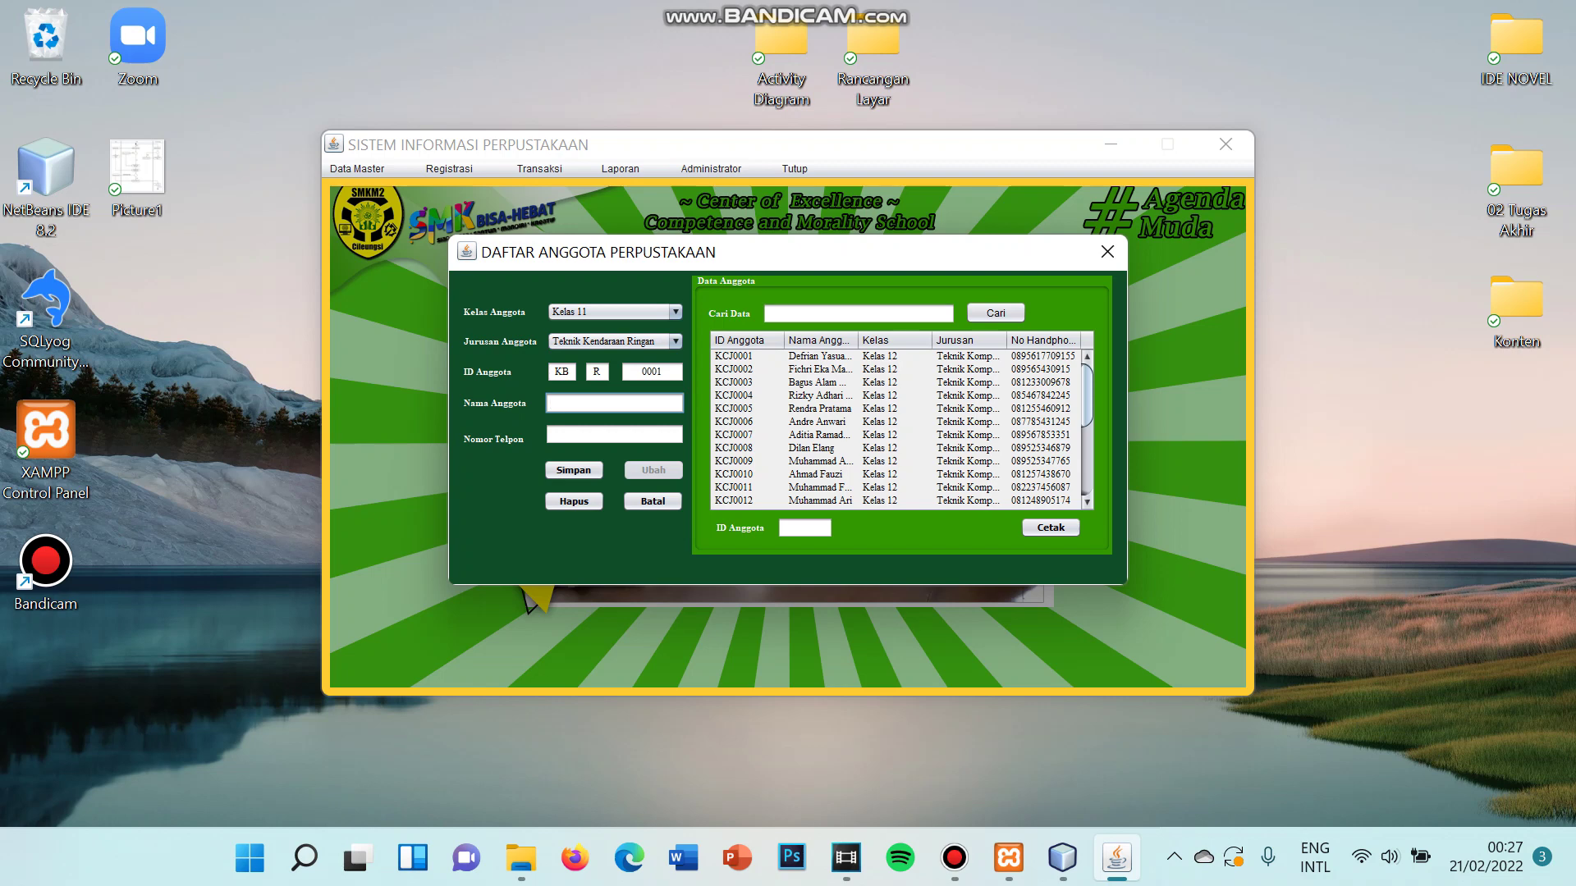
pyautogui.click(614, 434)
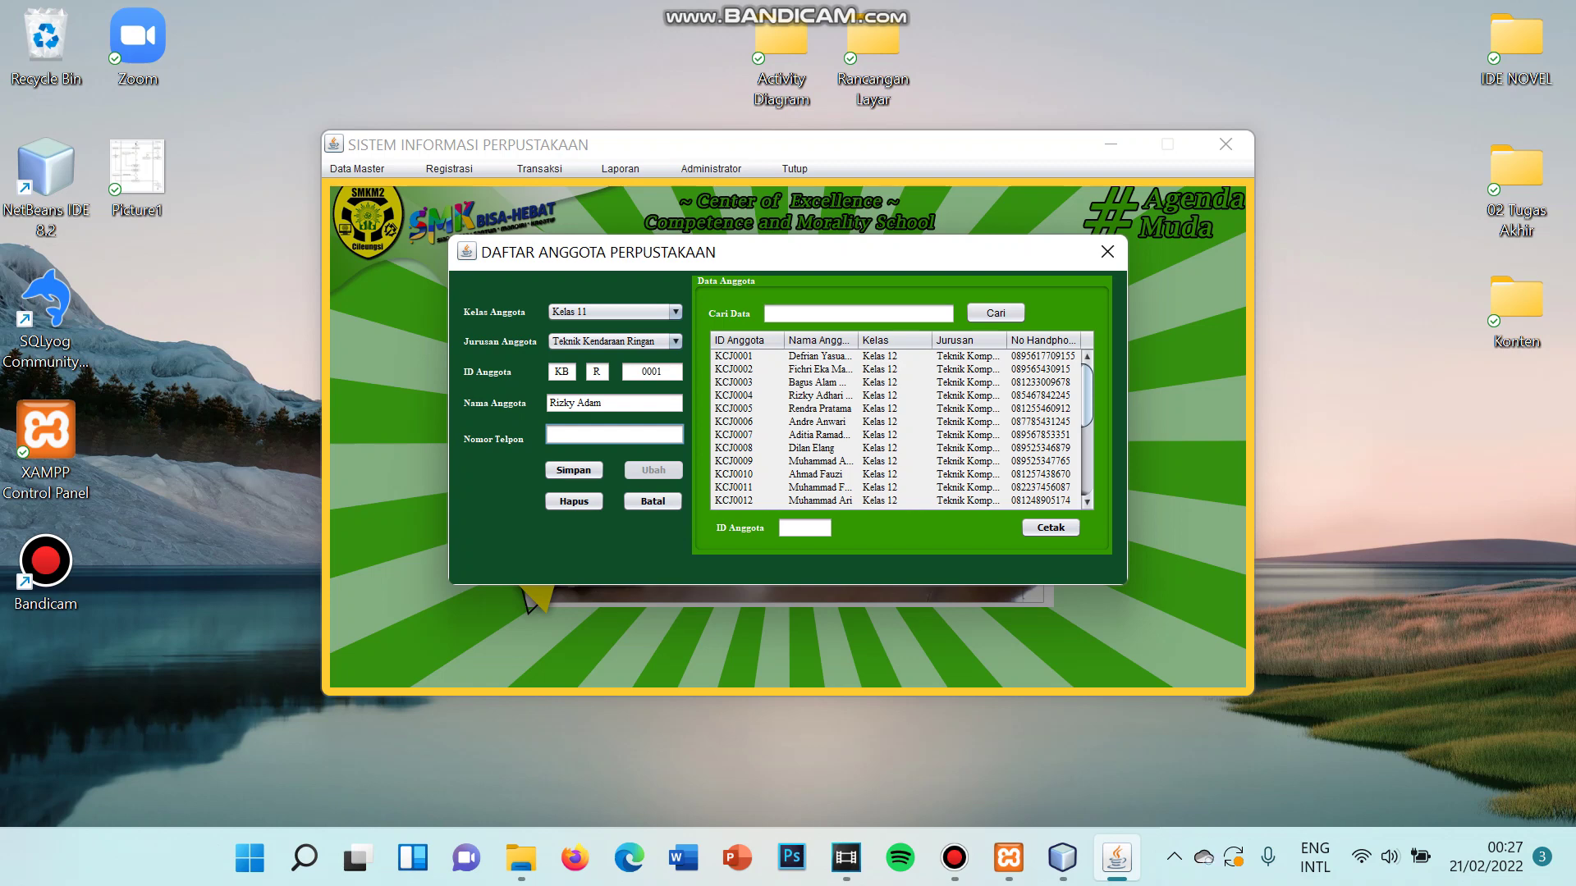
pyautogui.click(573, 471)
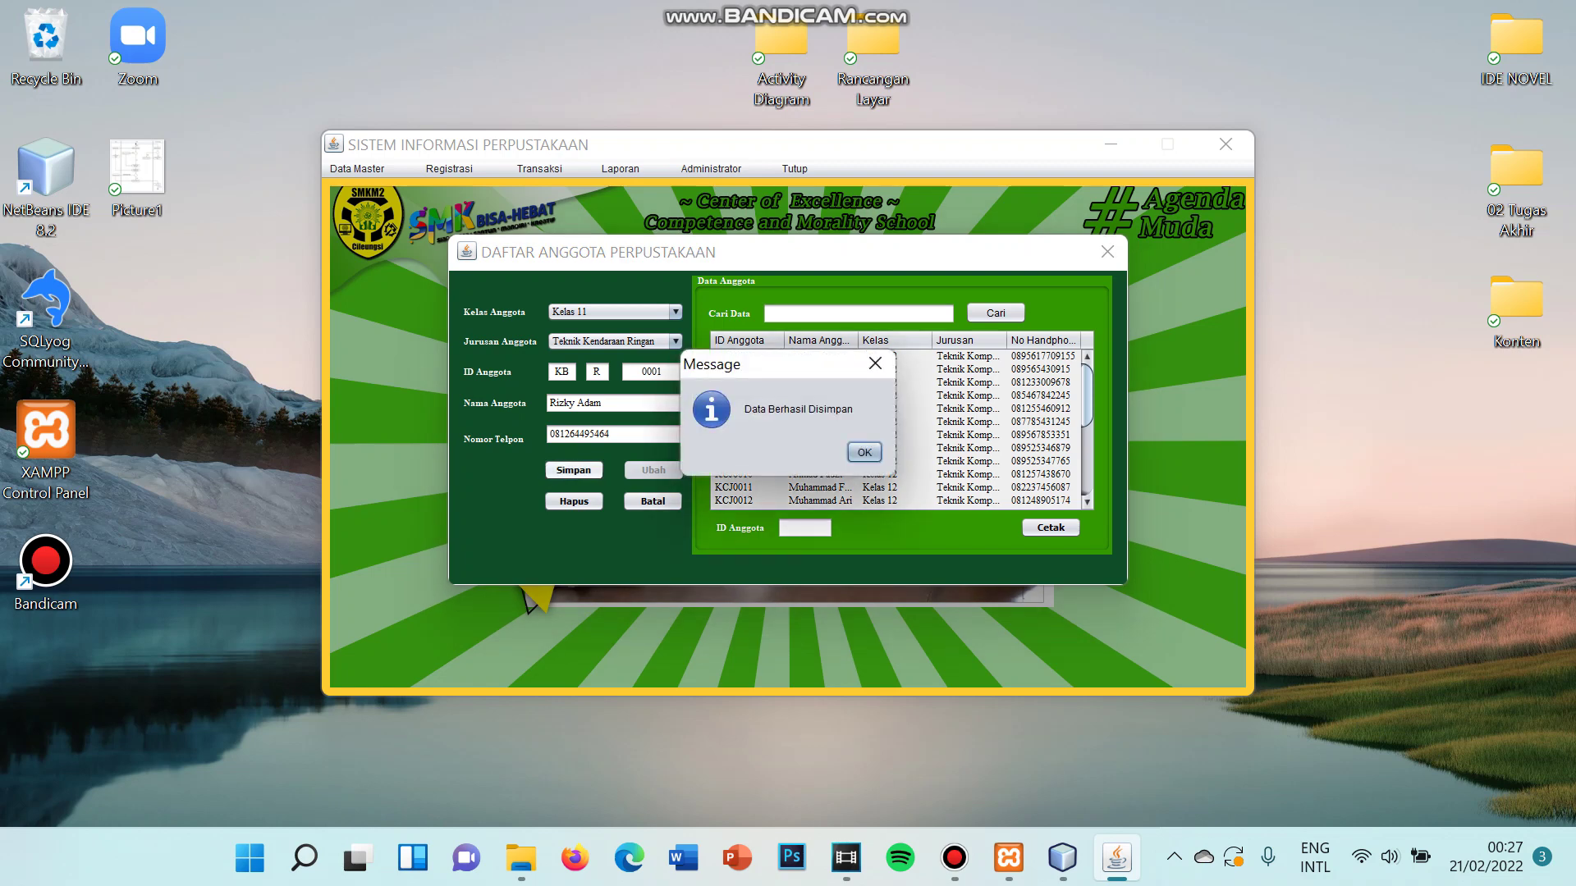
pyautogui.press('Return')
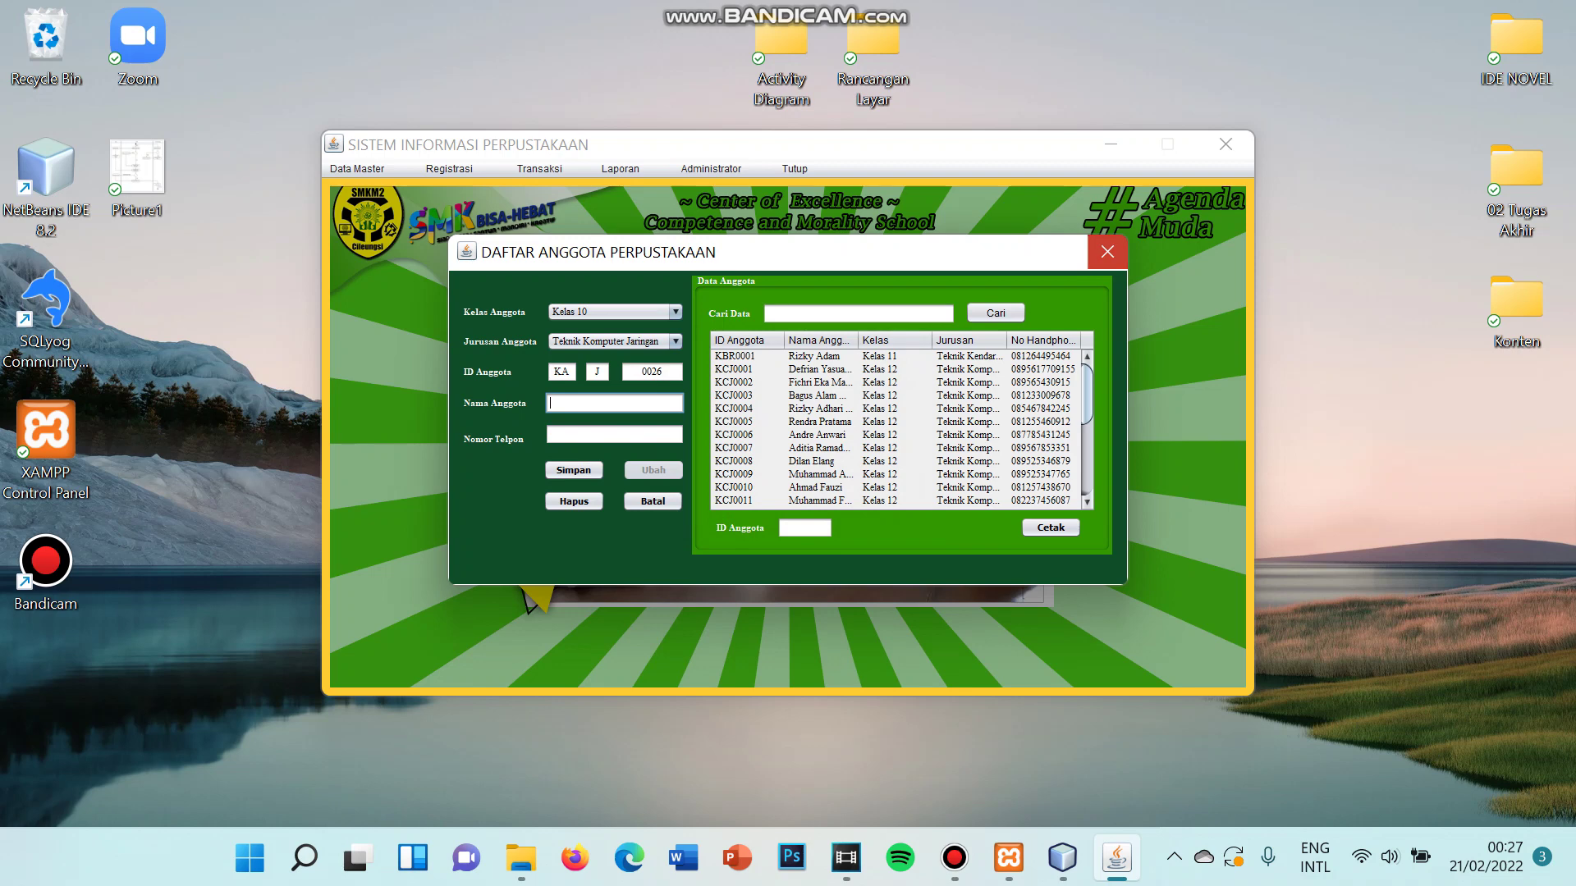
# - Close the registration form and search the member list by name to confirm the new member
pyautogui.click(1108, 252)
pyautogui.click(358, 169)
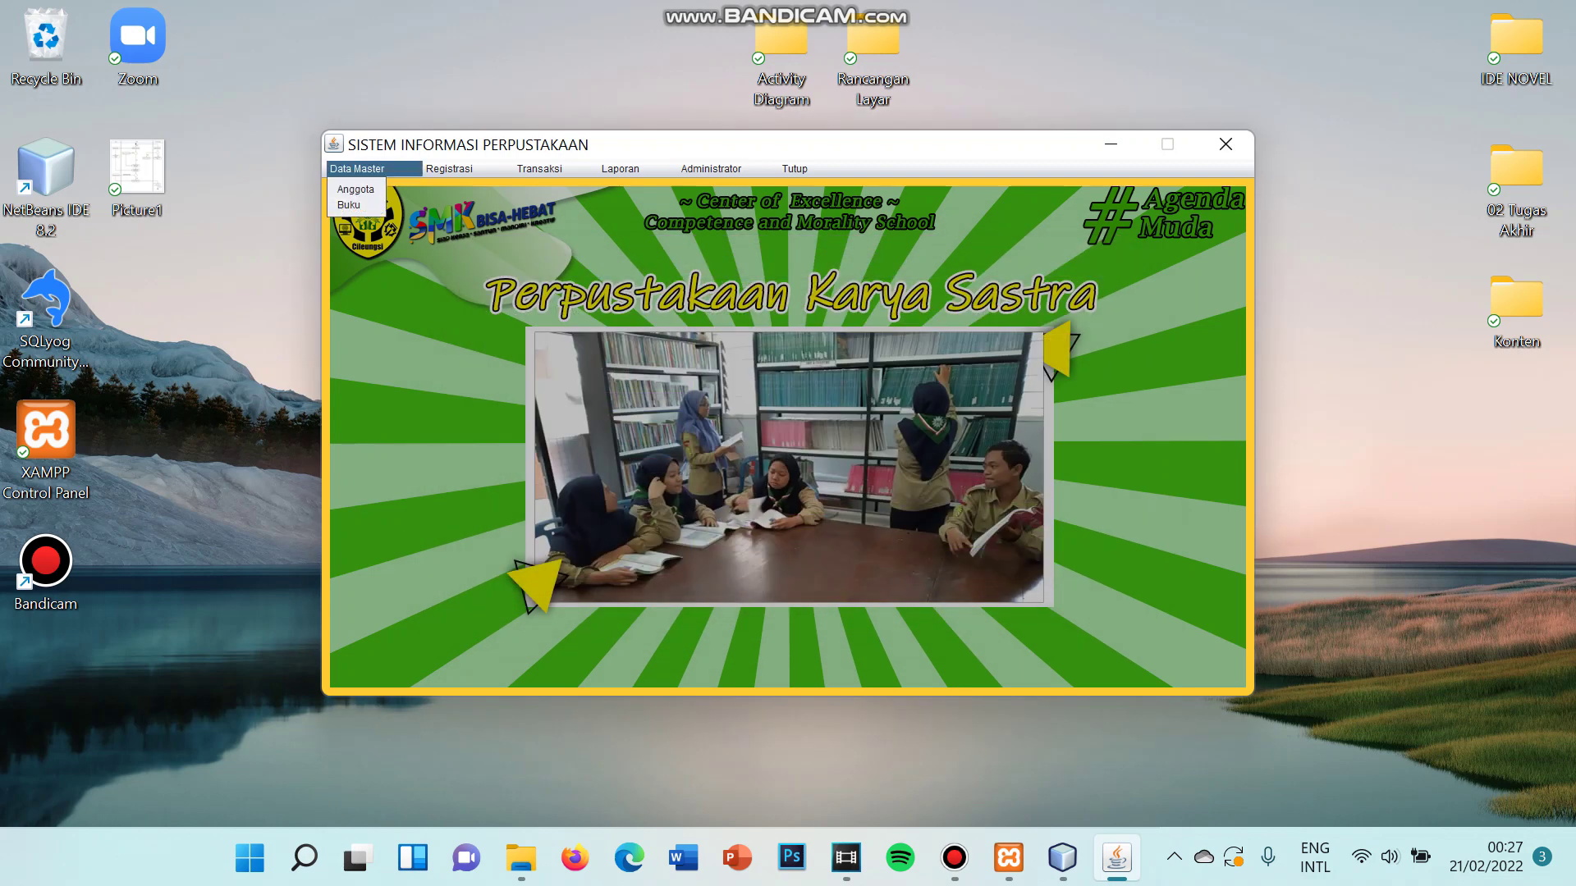
pyautogui.press('Return')
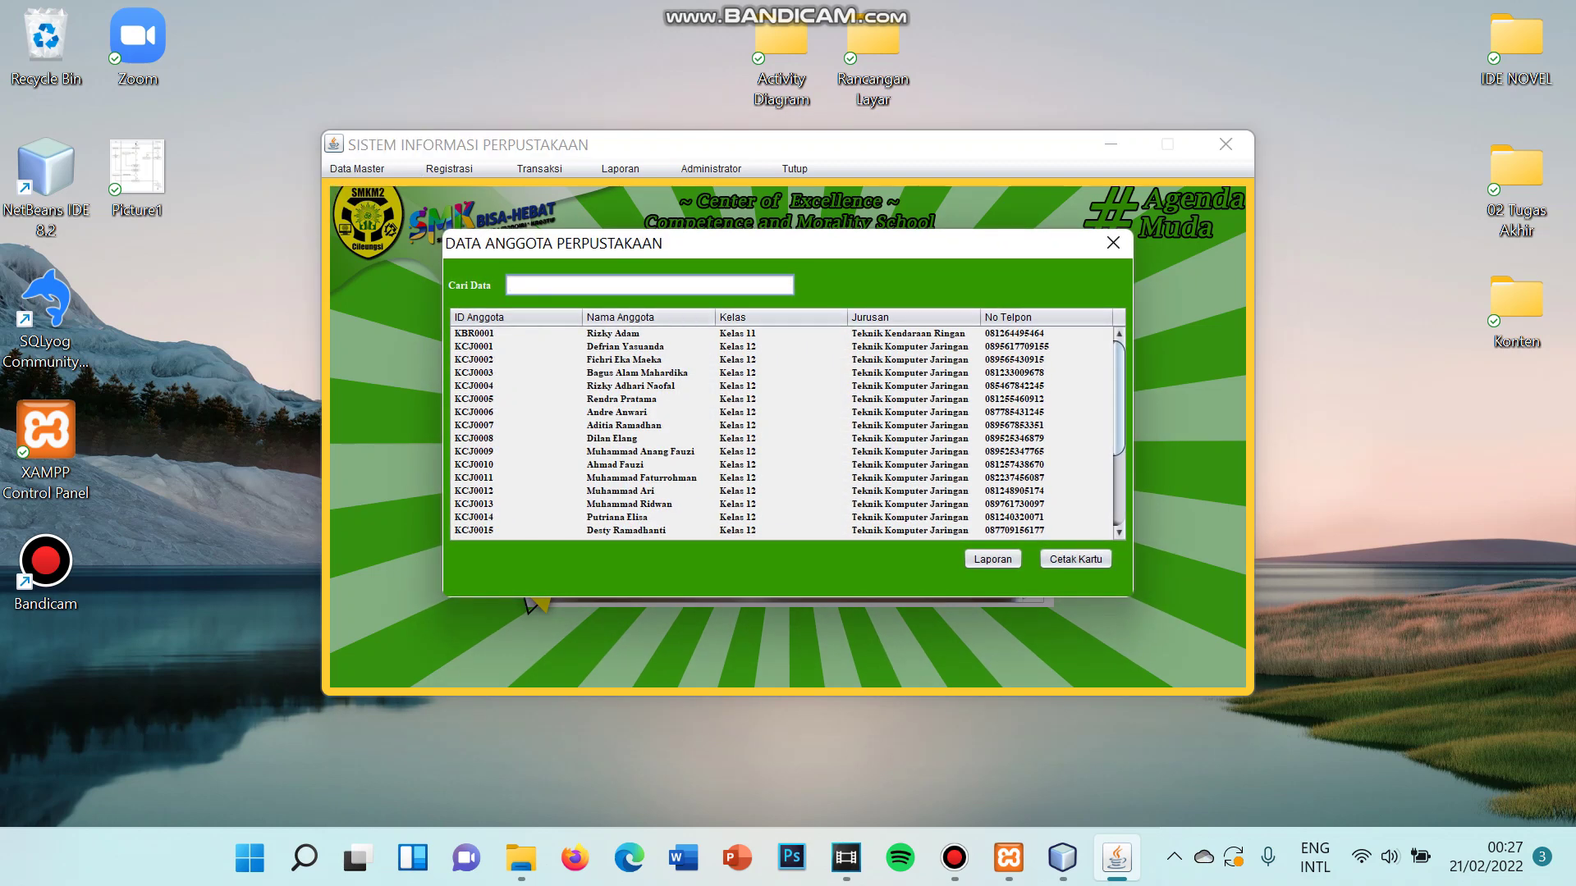
pyautogui.write('Riz')
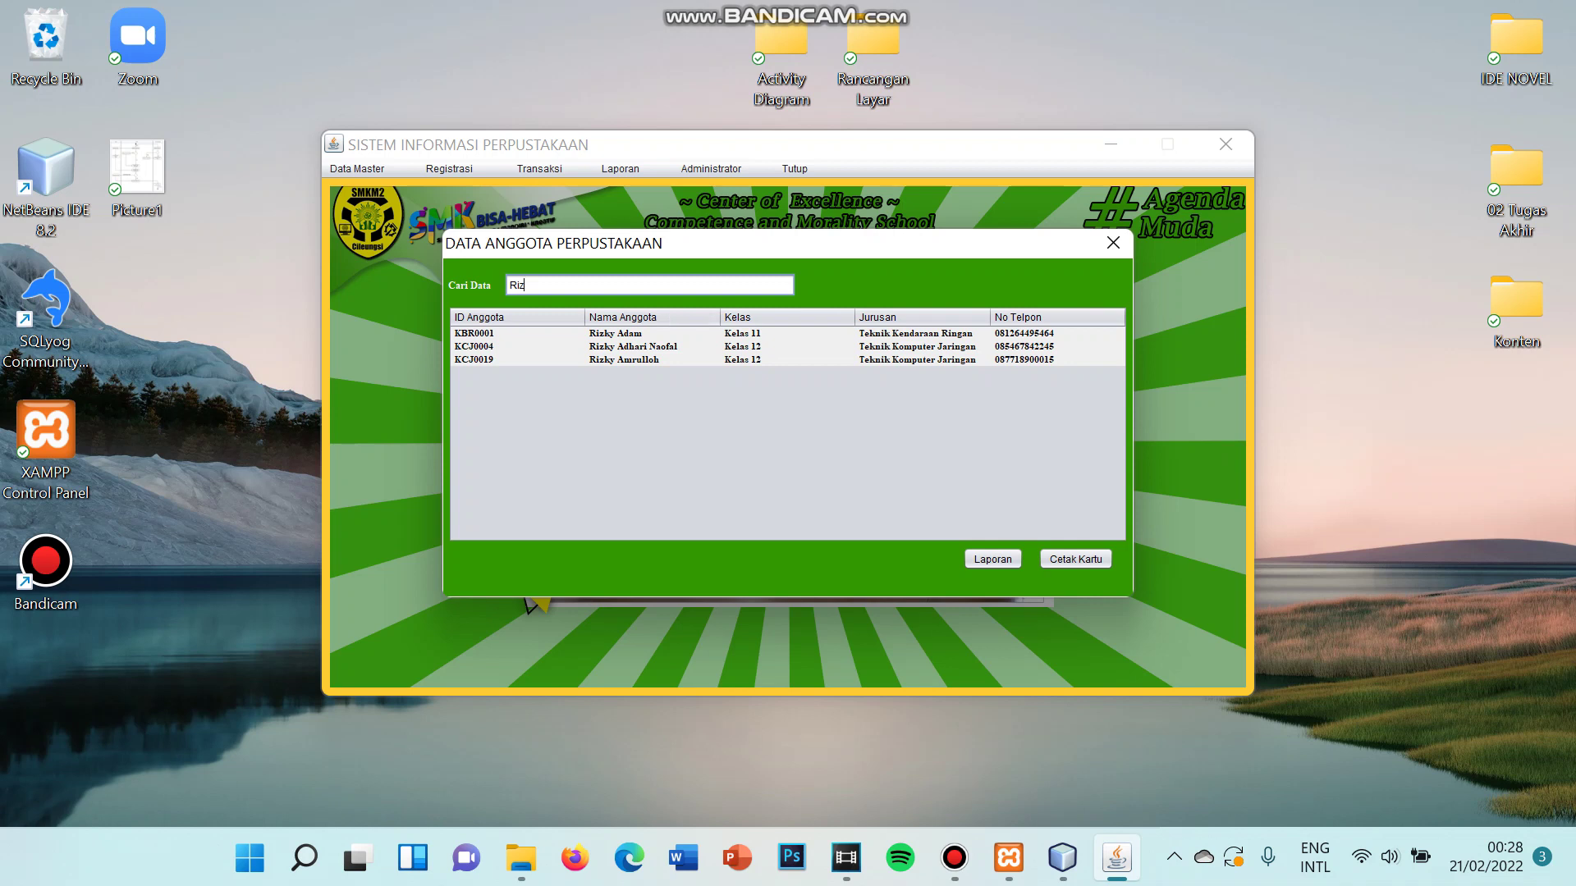
pyautogui.click(624, 333)
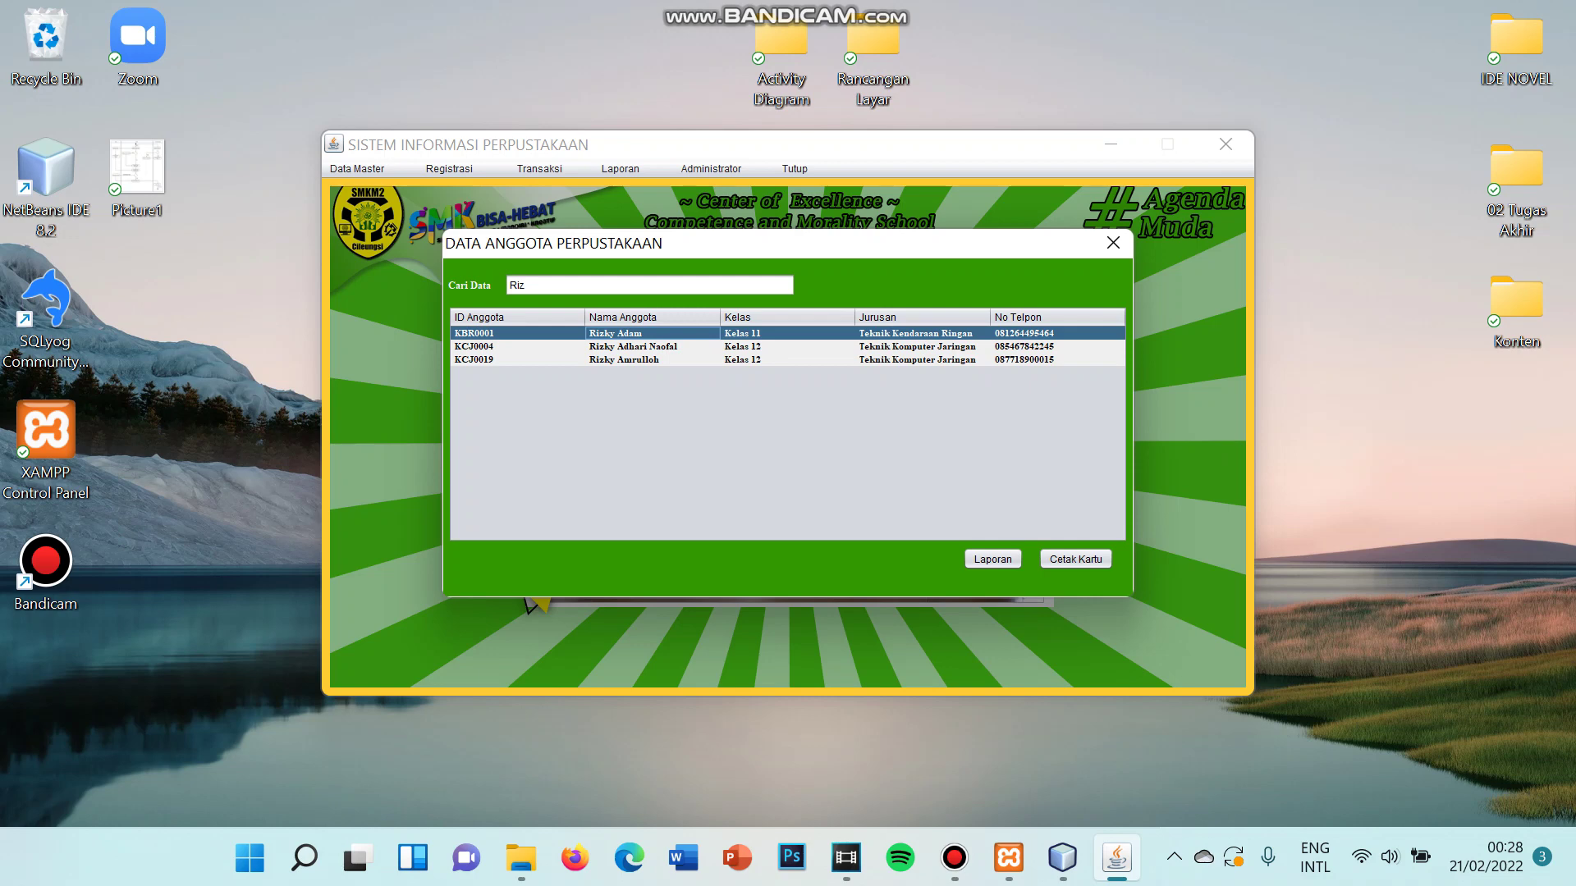
pyautogui.click(1113, 243)
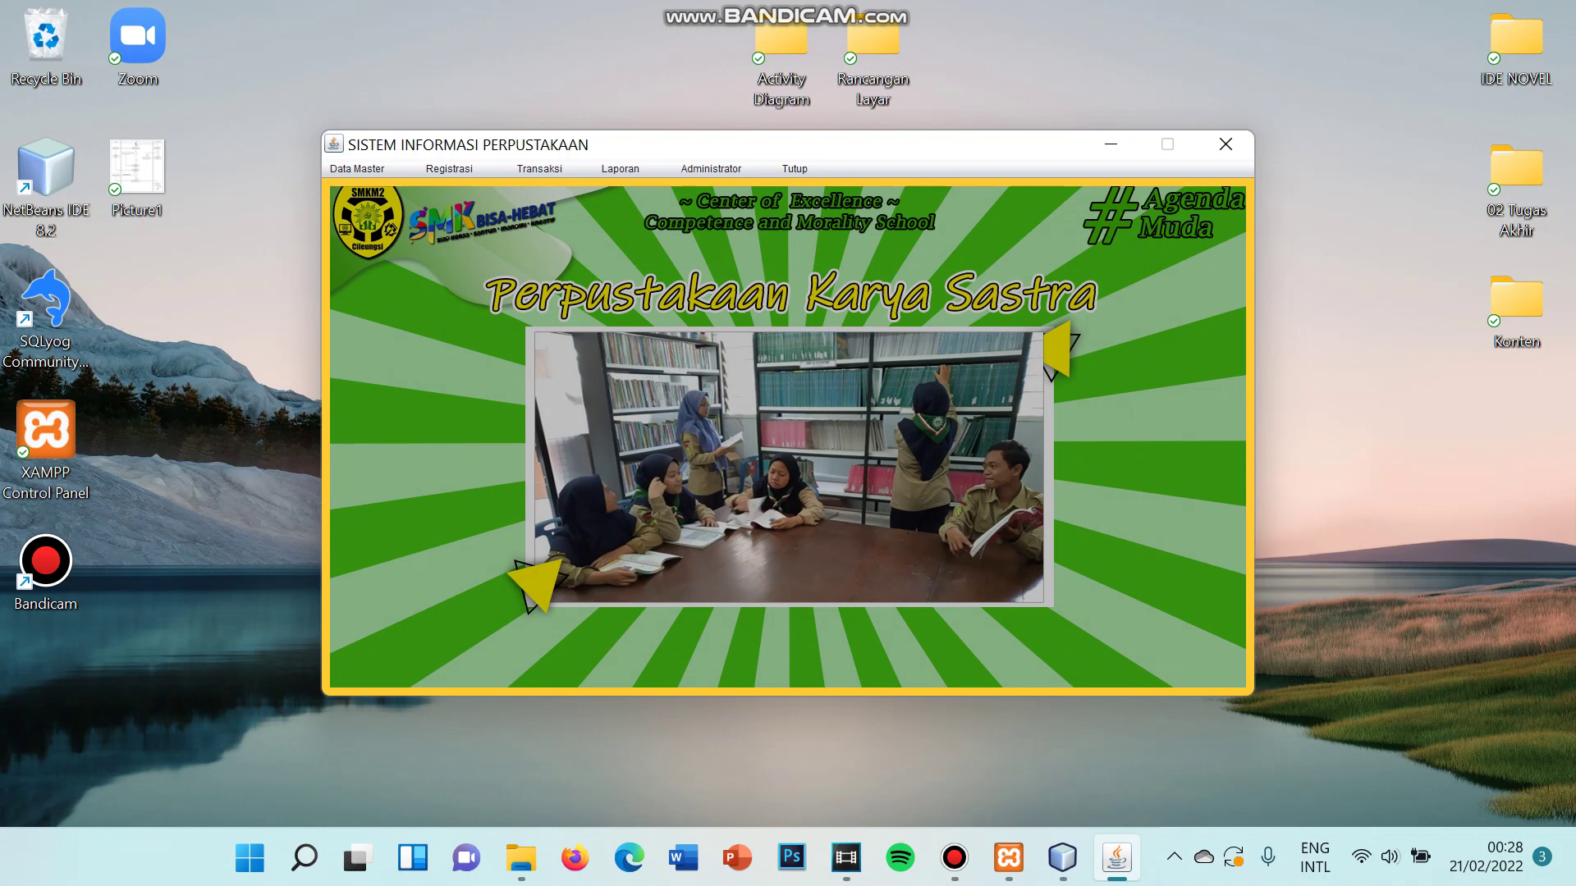
pyautogui.click(449, 169)
# - Open Registrasi > Buku and set the category to Non-Formal, generating code NFM 0005
pyautogui.click(447, 204)
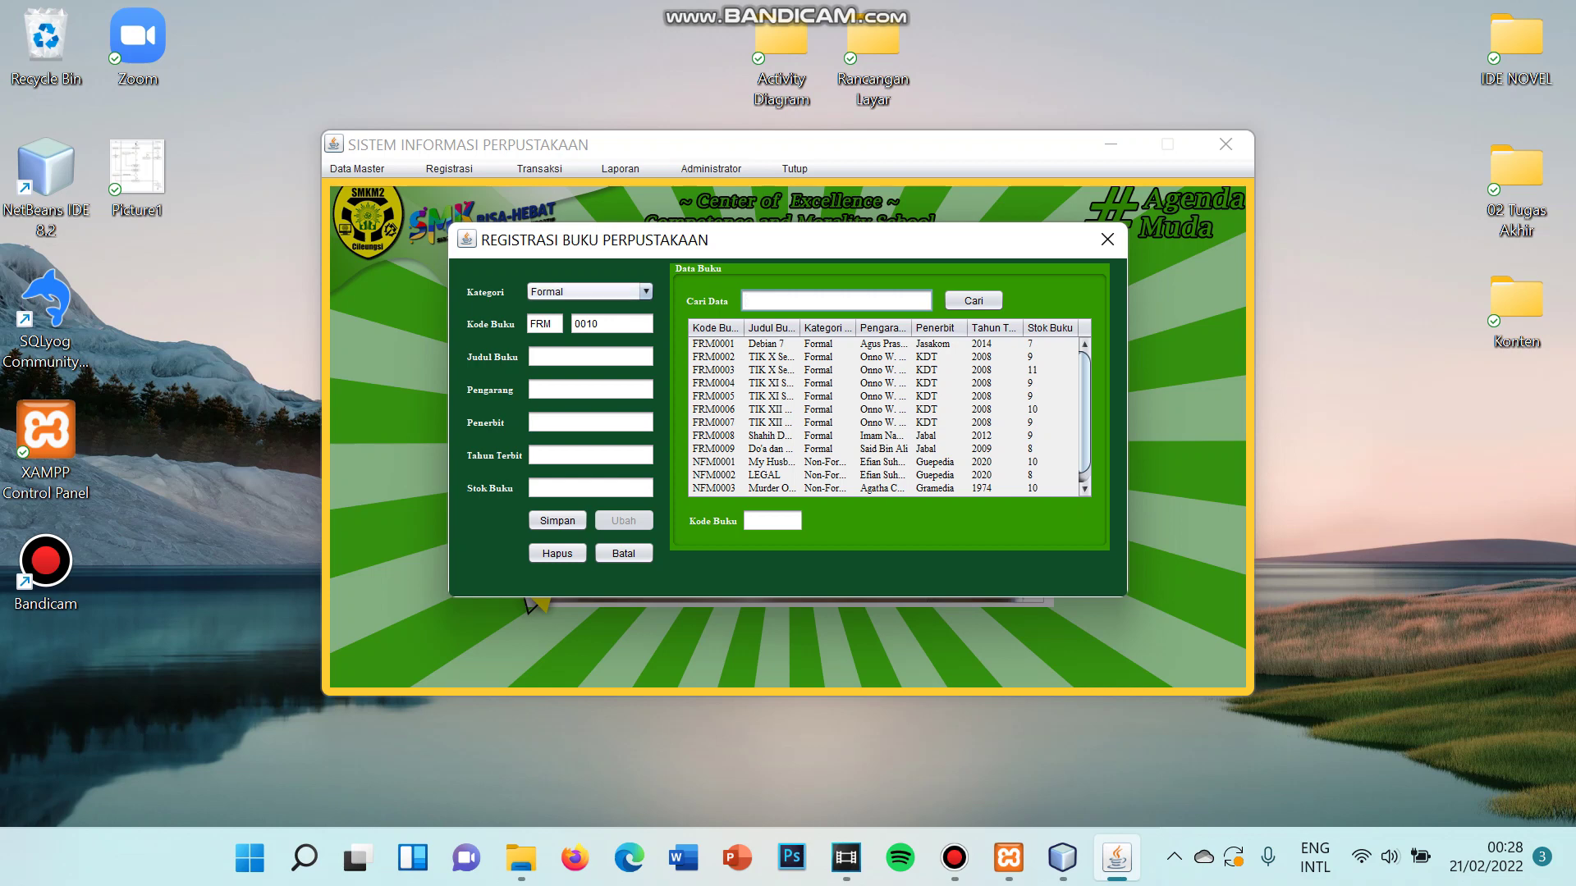
pyautogui.click(589, 292)
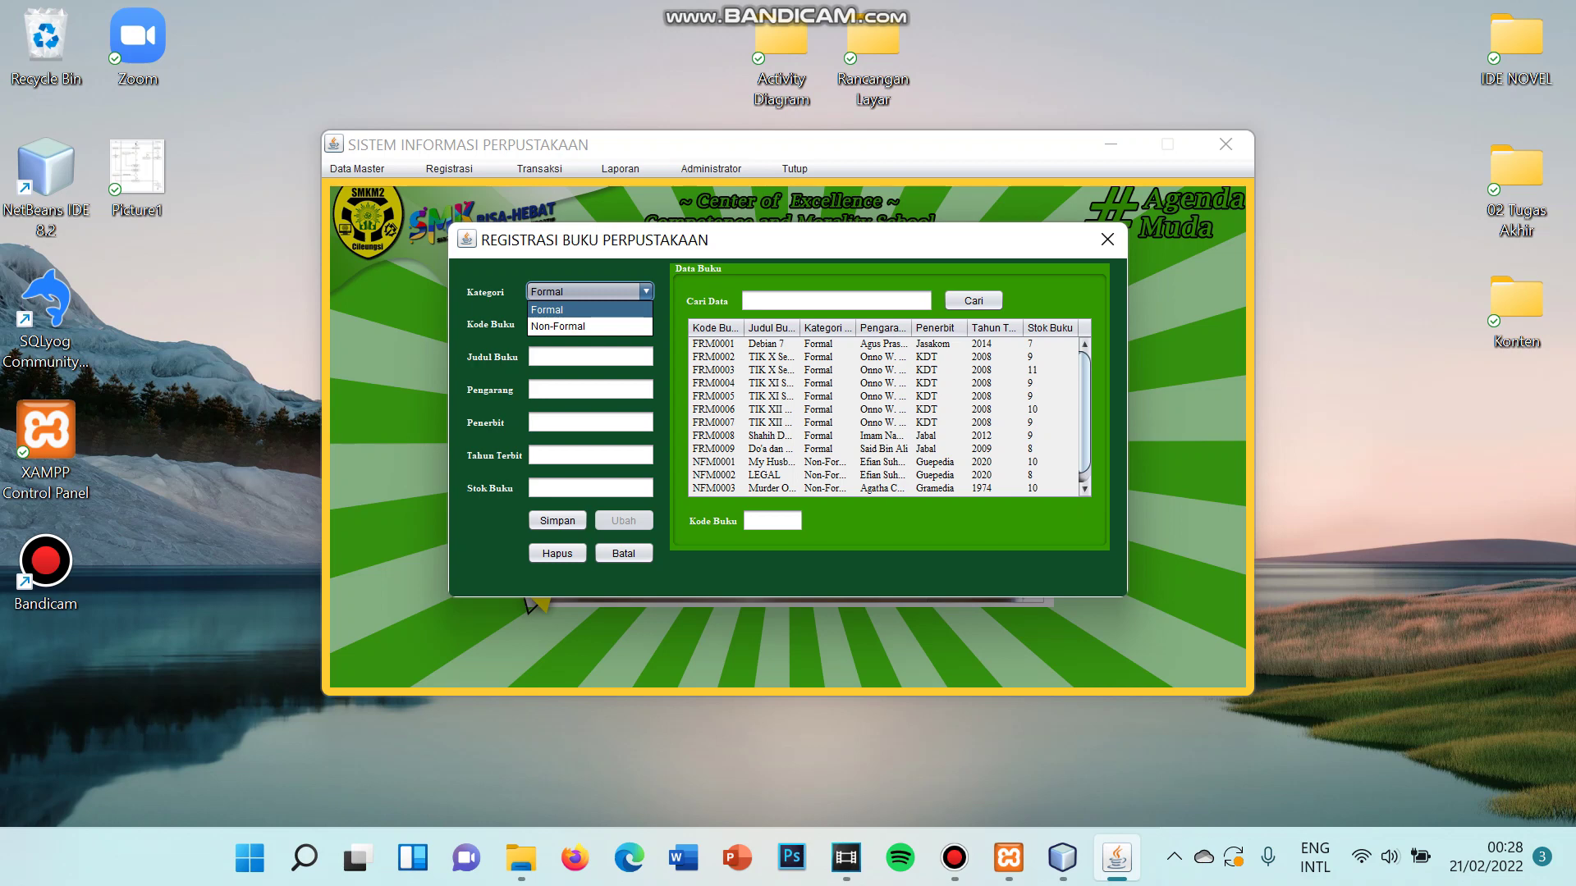
pyautogui.press('Return')
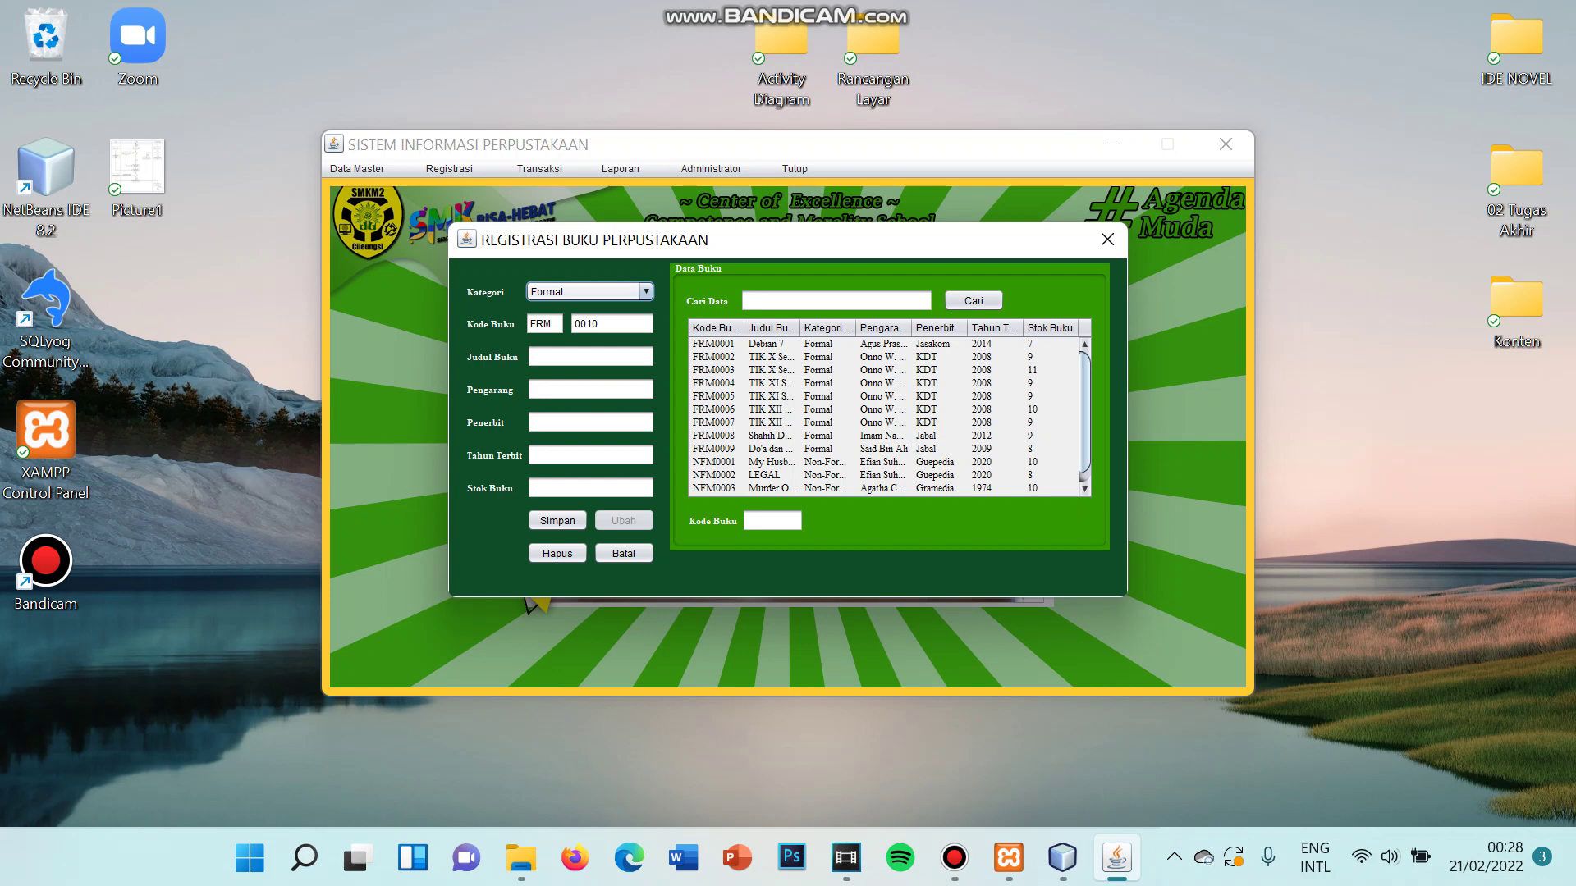
pyautogui.click(646, 291)
pyautogui.press('Down')
pyautogui.click(575, 327)
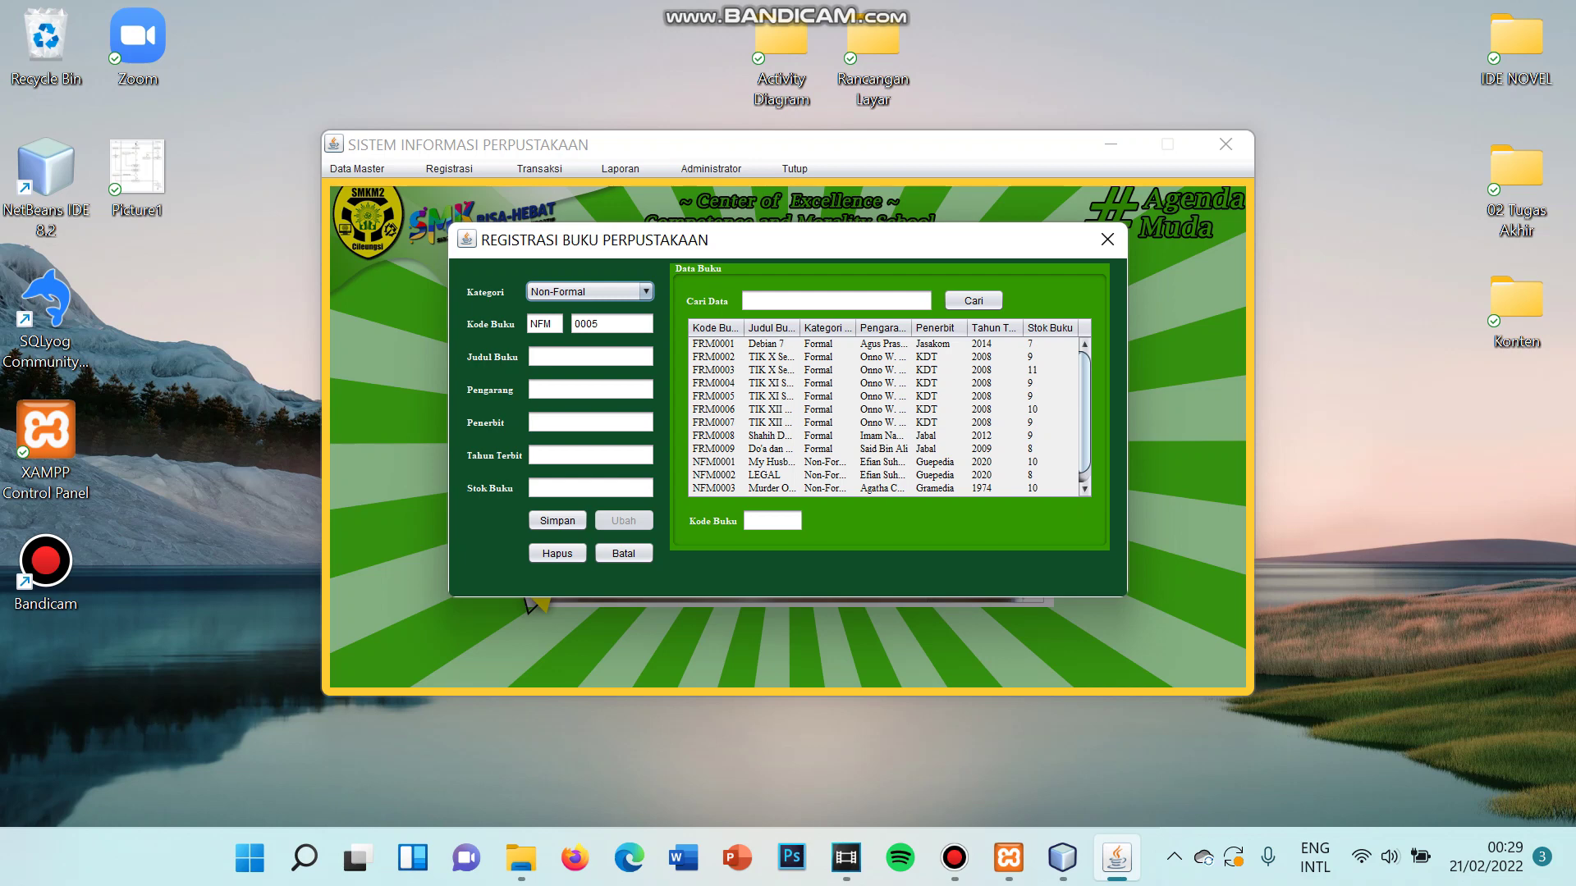
# - Enter title 'Sherlock Holmes', author 'Arthur Conan Doyne', publisher London, year 1980
pyautogui.click(591, 357)
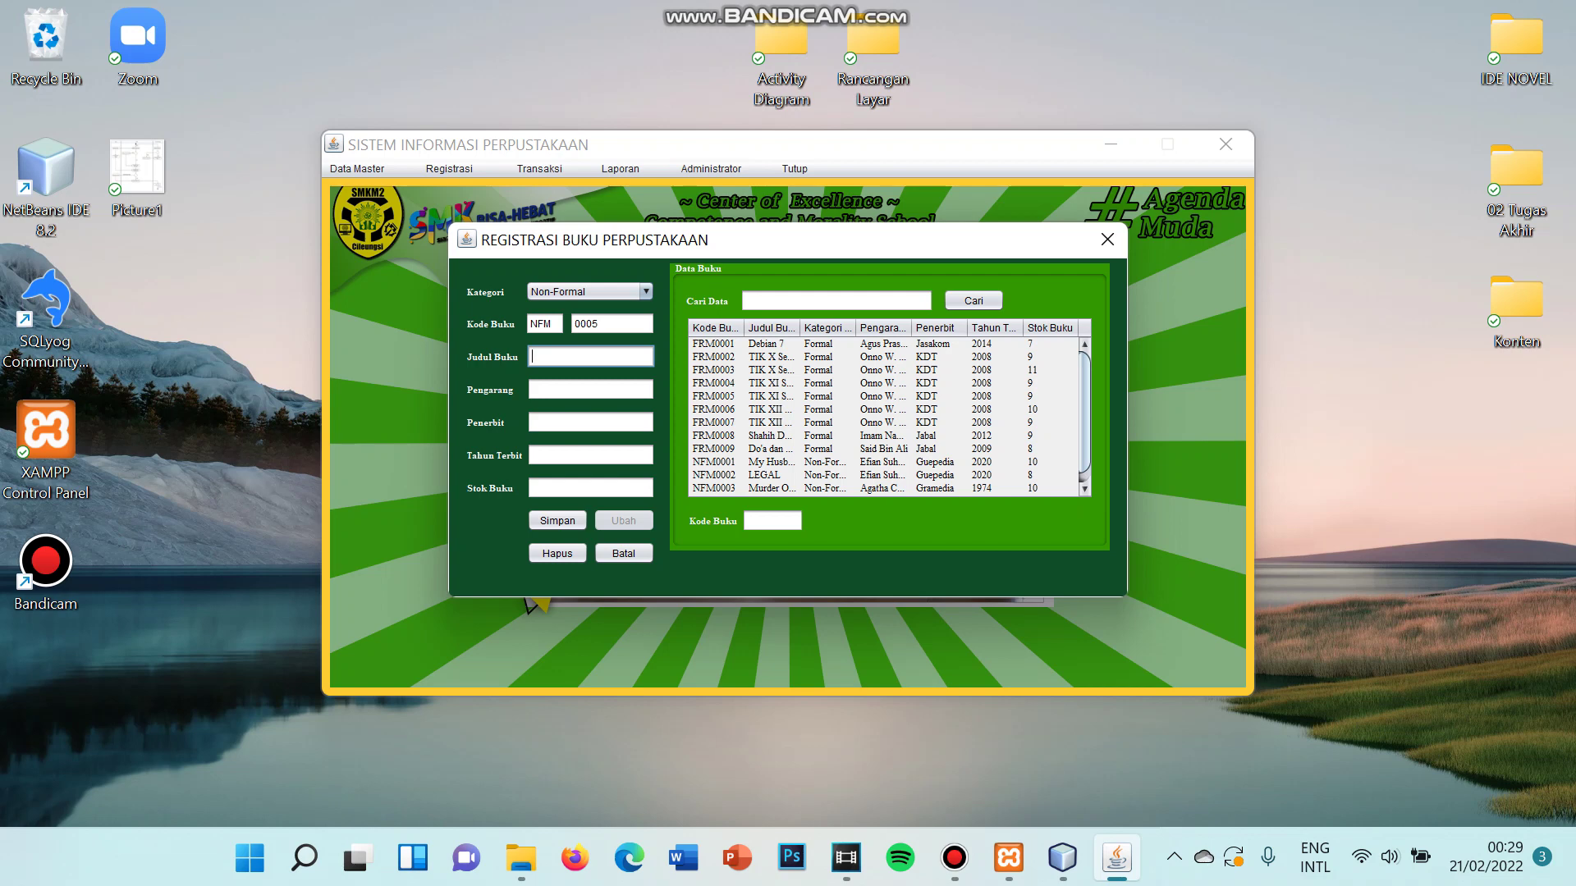
pyautogui.write('Sherlock Holmes')
pyautogui.click(590, 389)
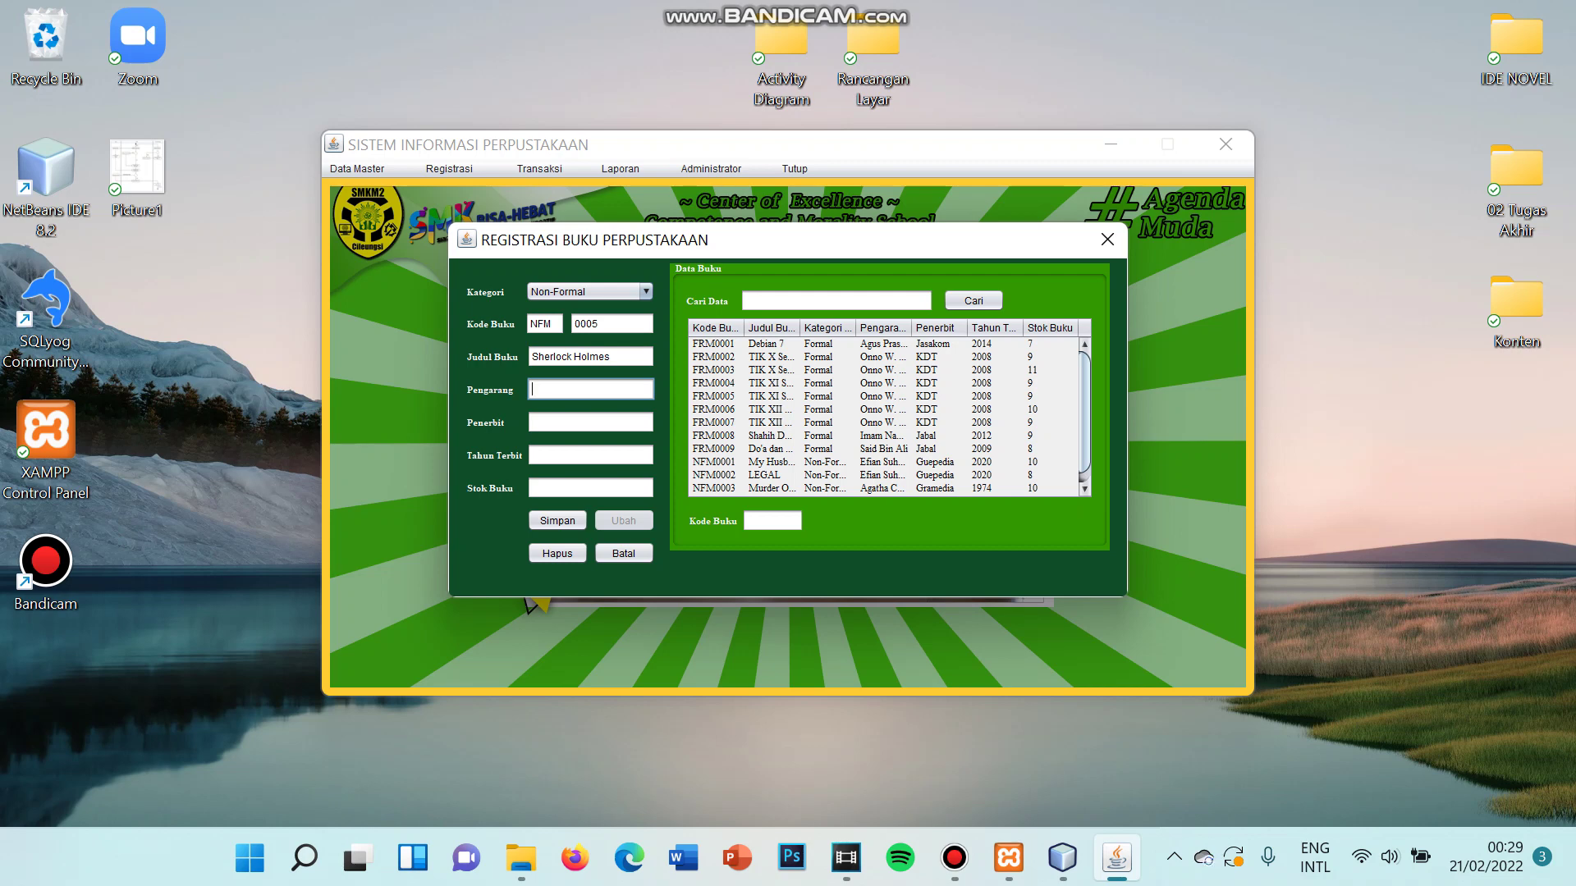
pyautogui.write('Arthur Conan Doyne')
pyautogui.click(591, 422)
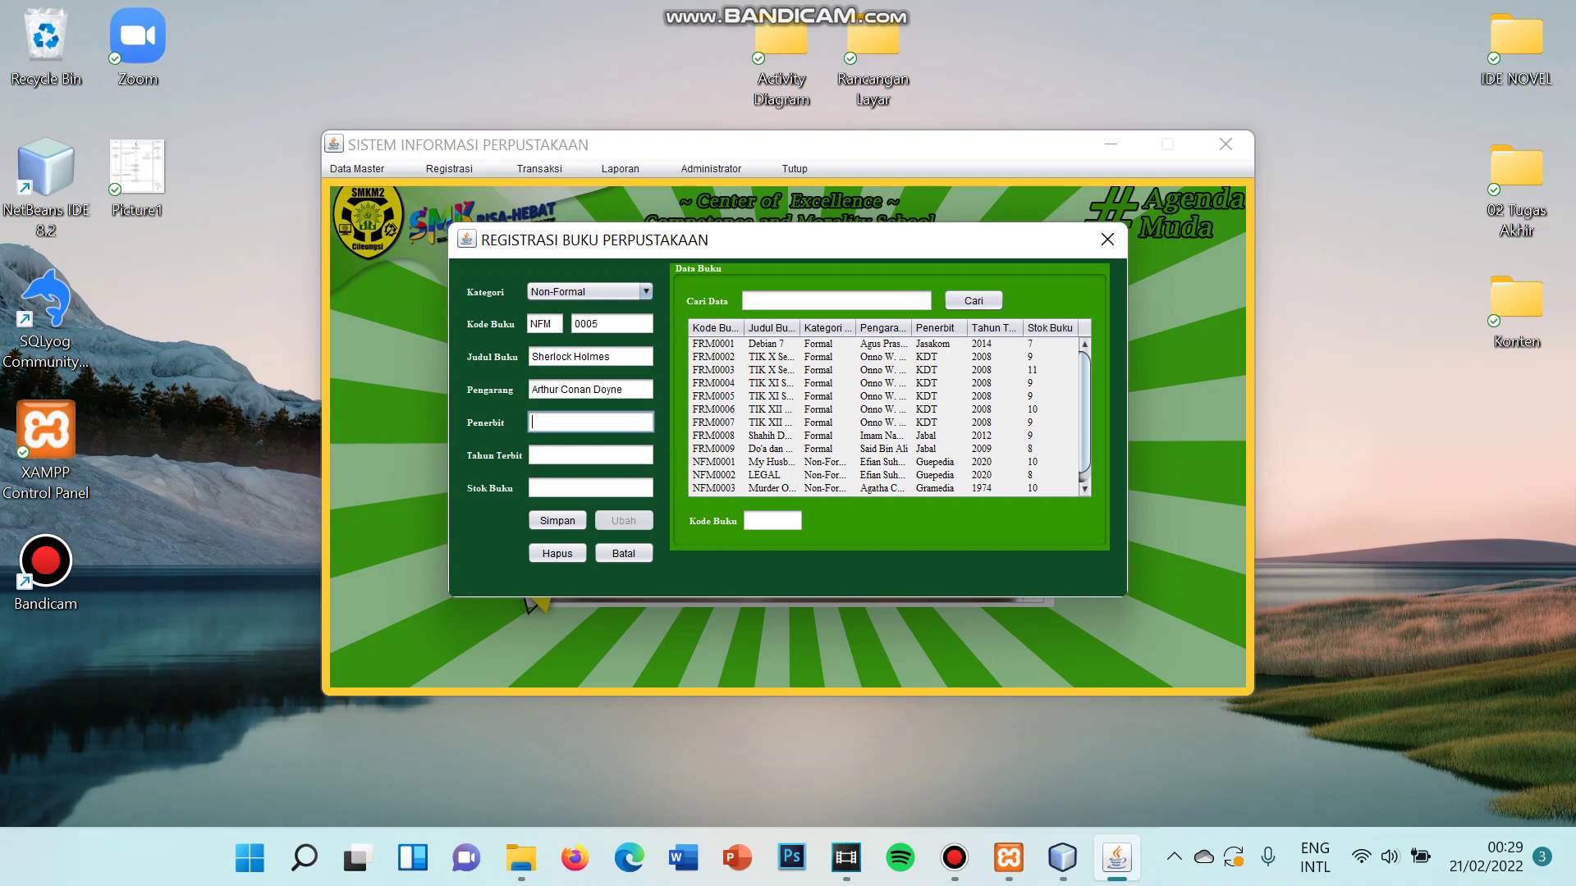
pyautogui.write('London')
pyautogui.click(590, 455)
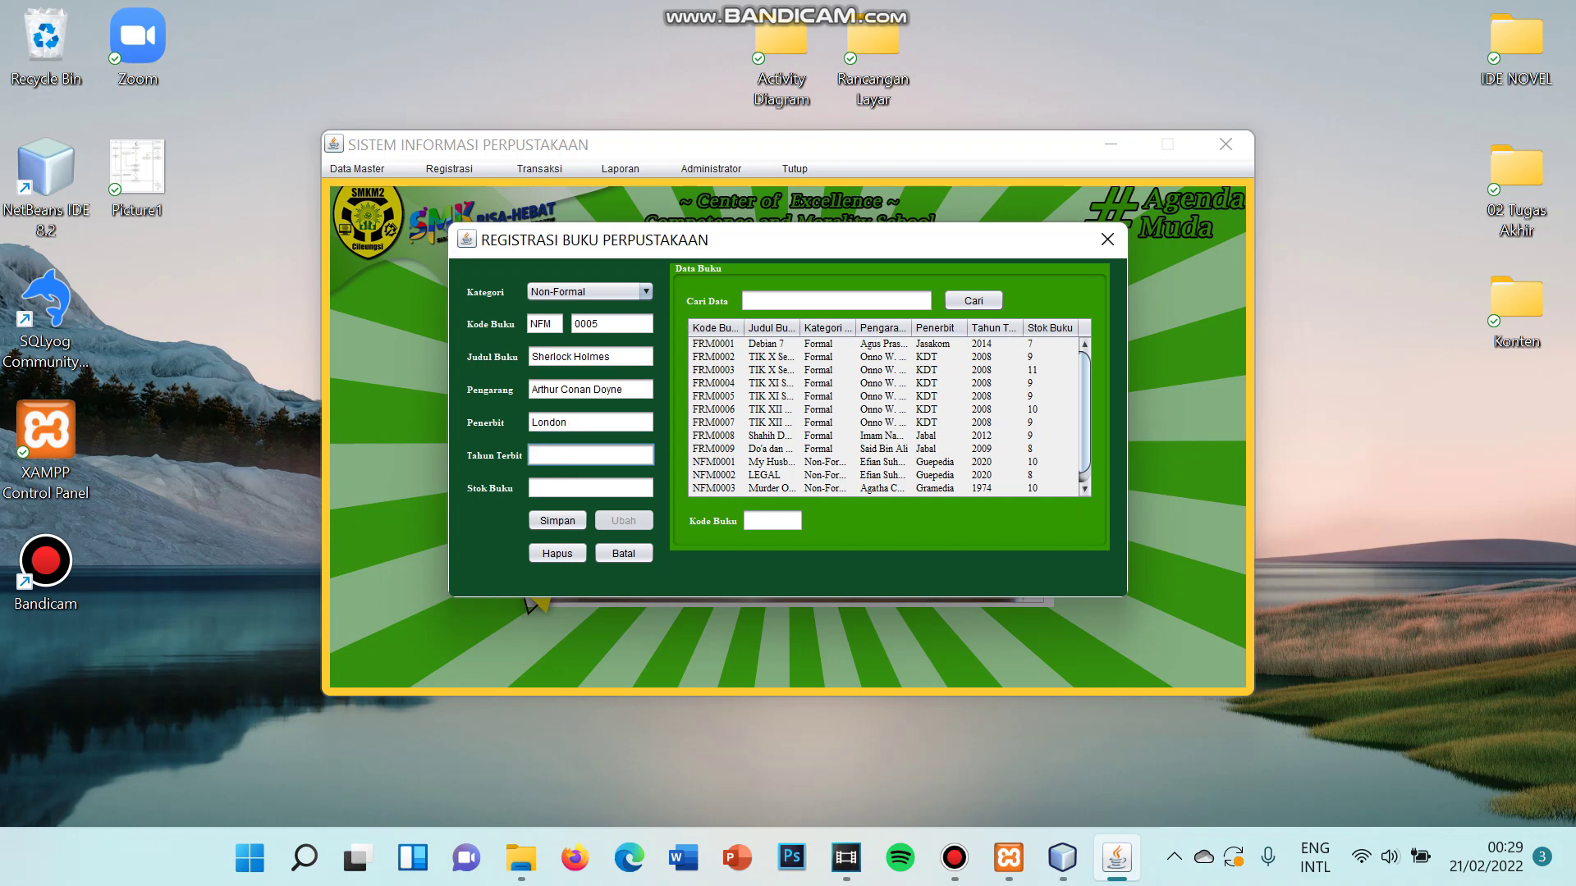
pyautogui.write('1980')
# - Set Stok Buku to 20, which triggers the Stok Melebihi Penyimpanan warning
pyautogui.click(590, 489)
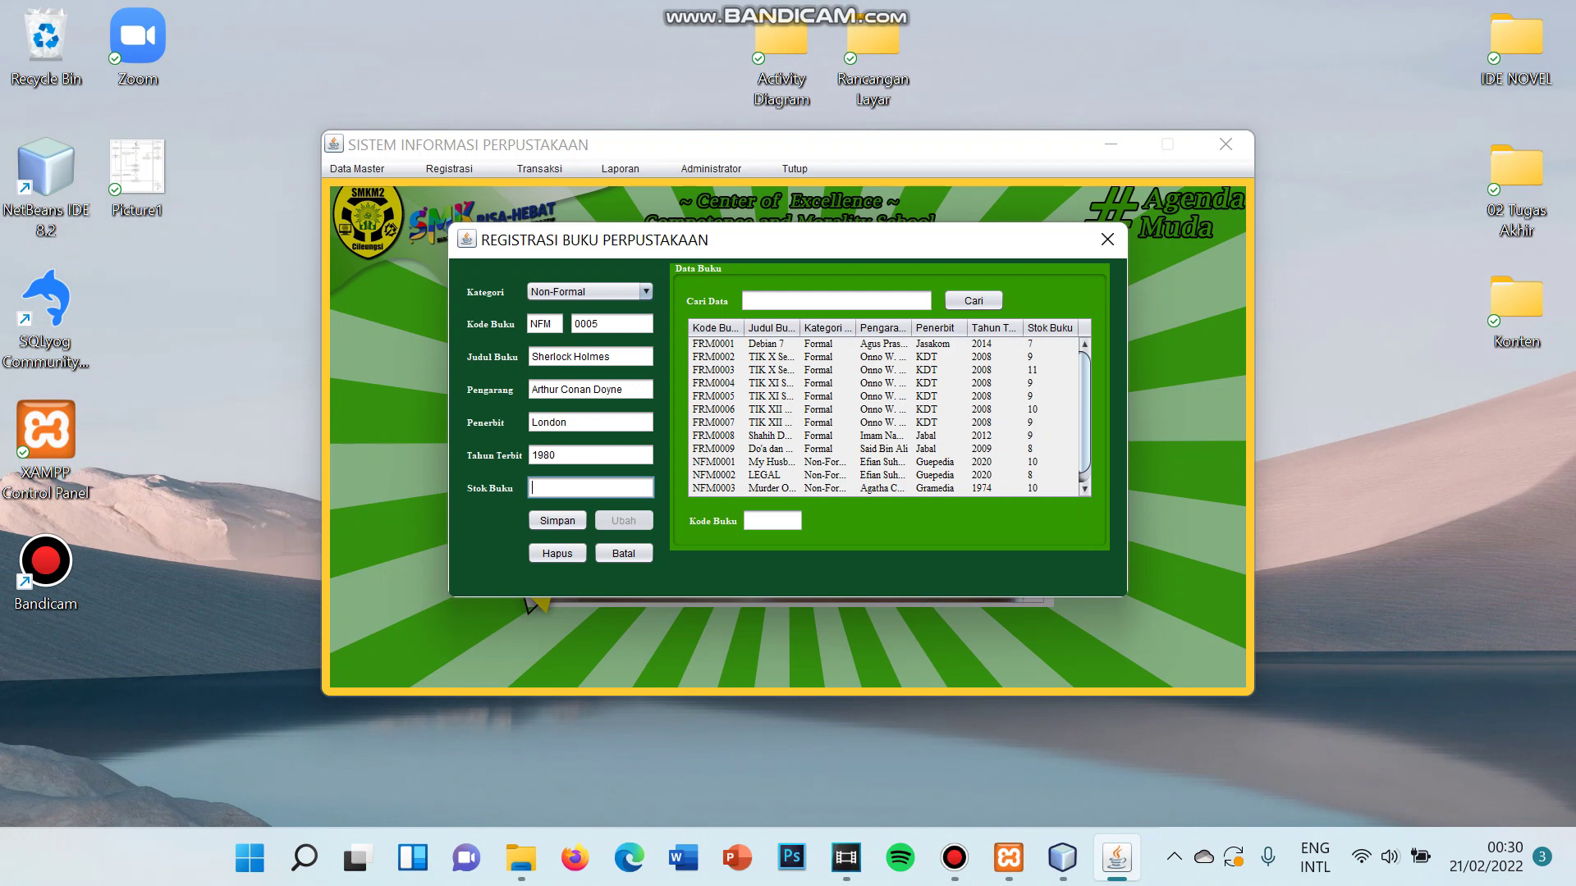
pyautogui.write('10')
pyautogui.press('BackSpace')
pyautogui.press('BackSpace')
pyautogui.write('20')
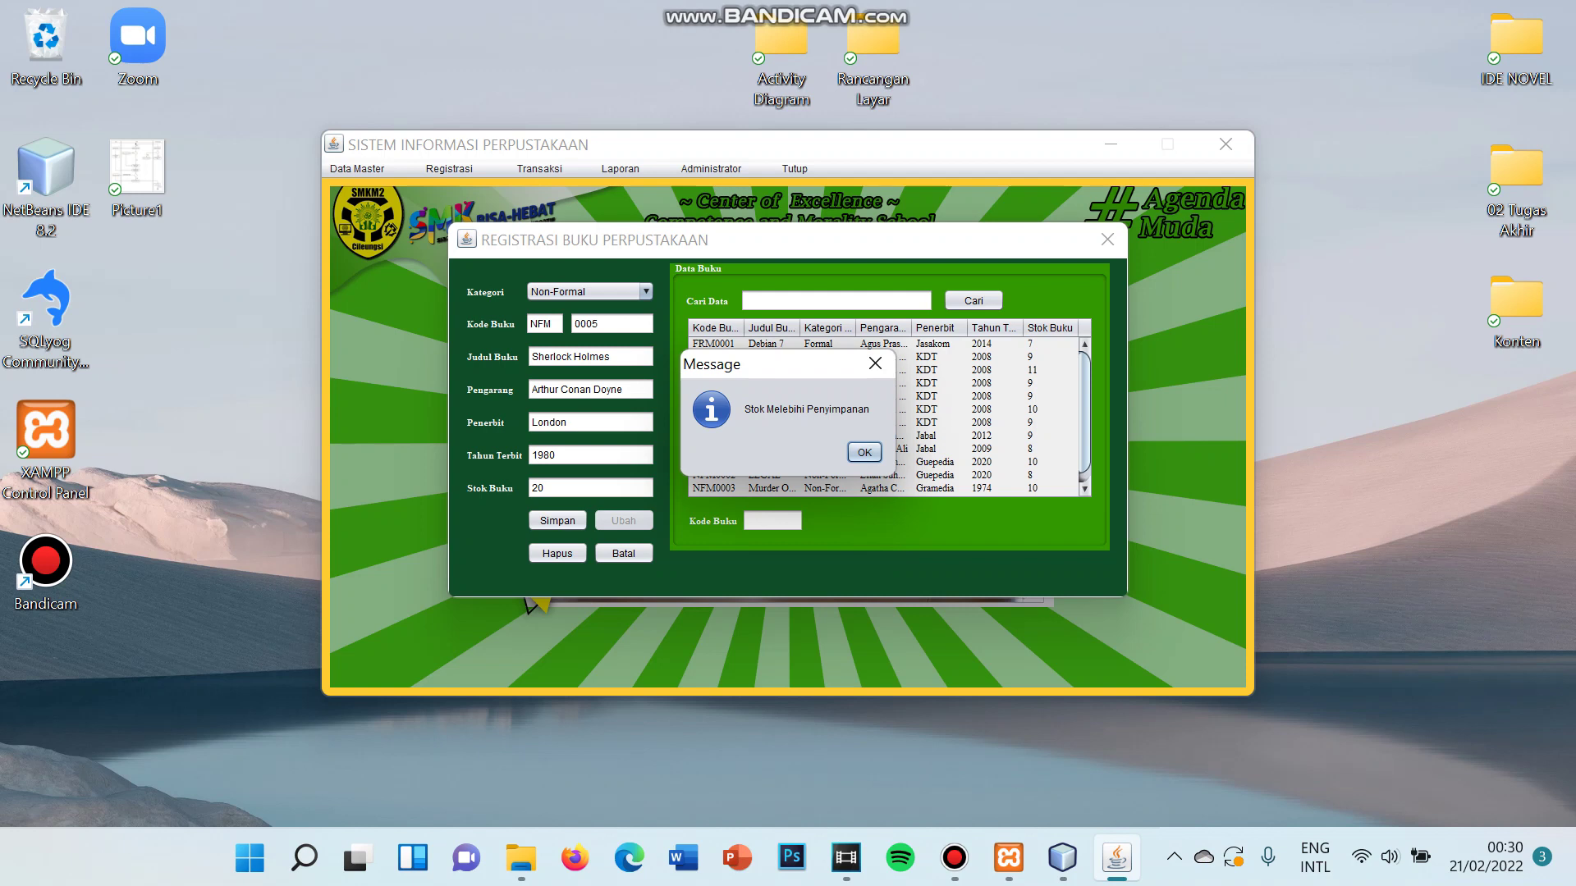
# - Lower the Sherlock Holmes book's stock from 20 to 10 and save record NFM0005
pyautogui.press('Return')
pyautogui.press('BackSpace')
pyautogui.press('BackSpace')
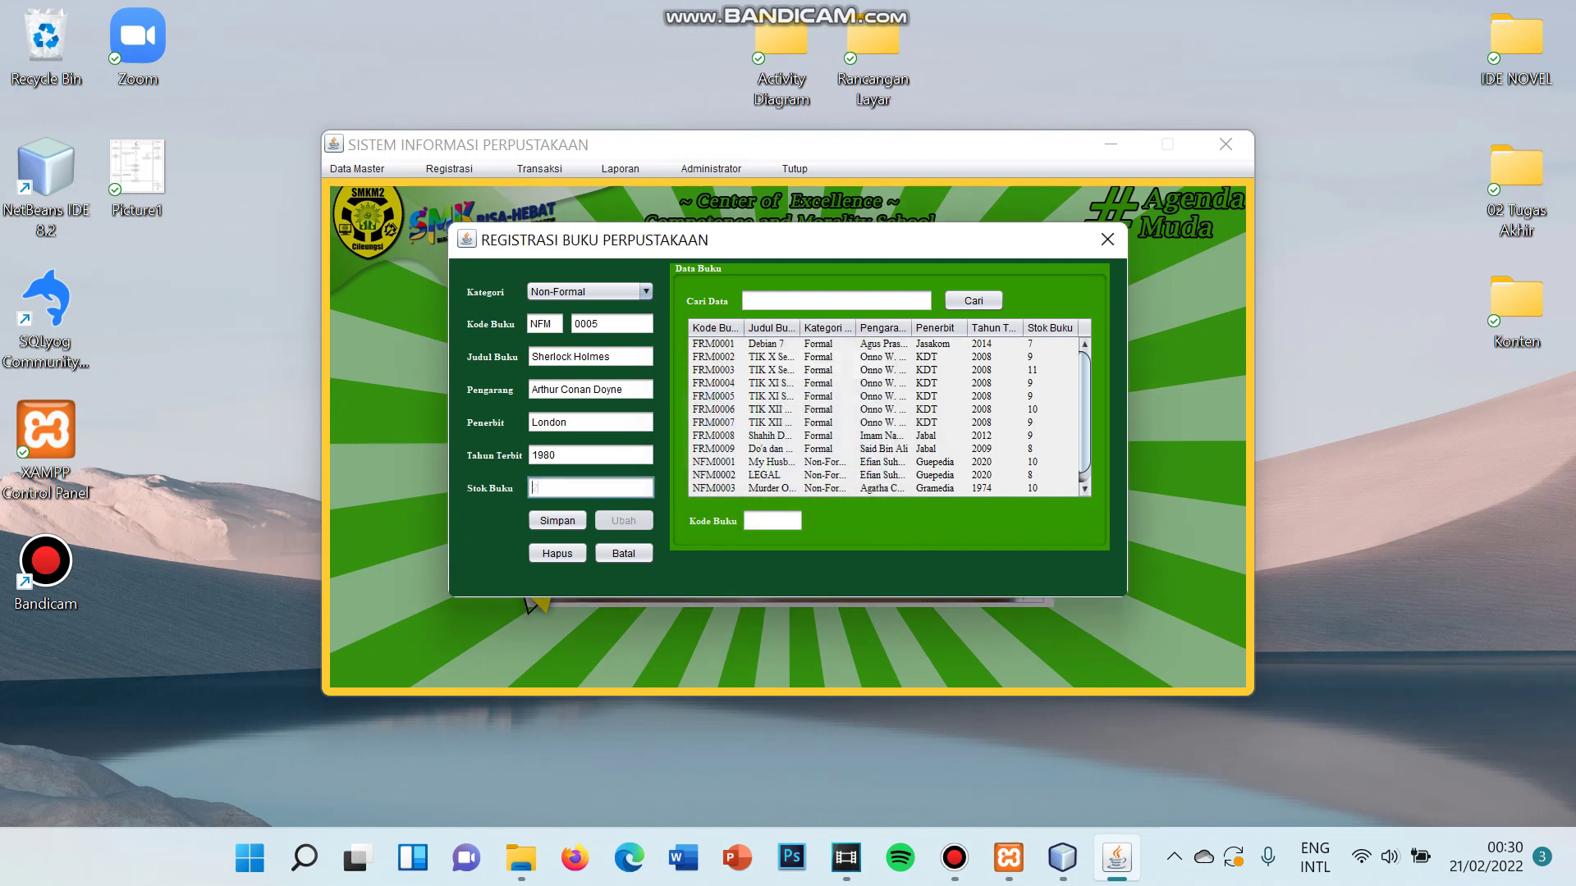
pyautogui.write('10')
pyautogui.click(557, 521)
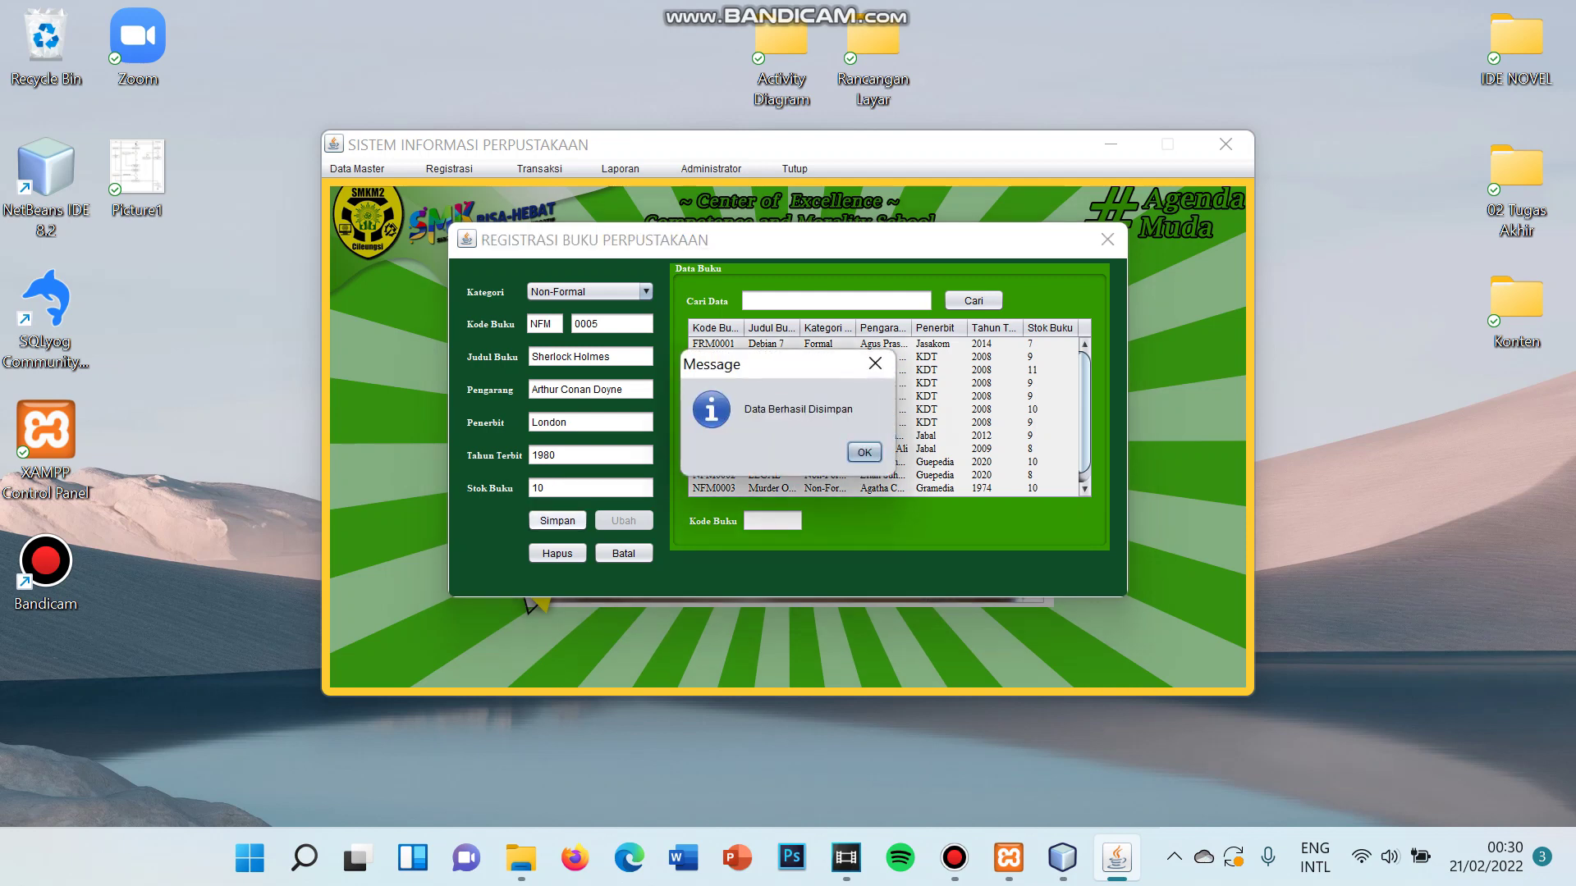
pyautogui.press('Return')
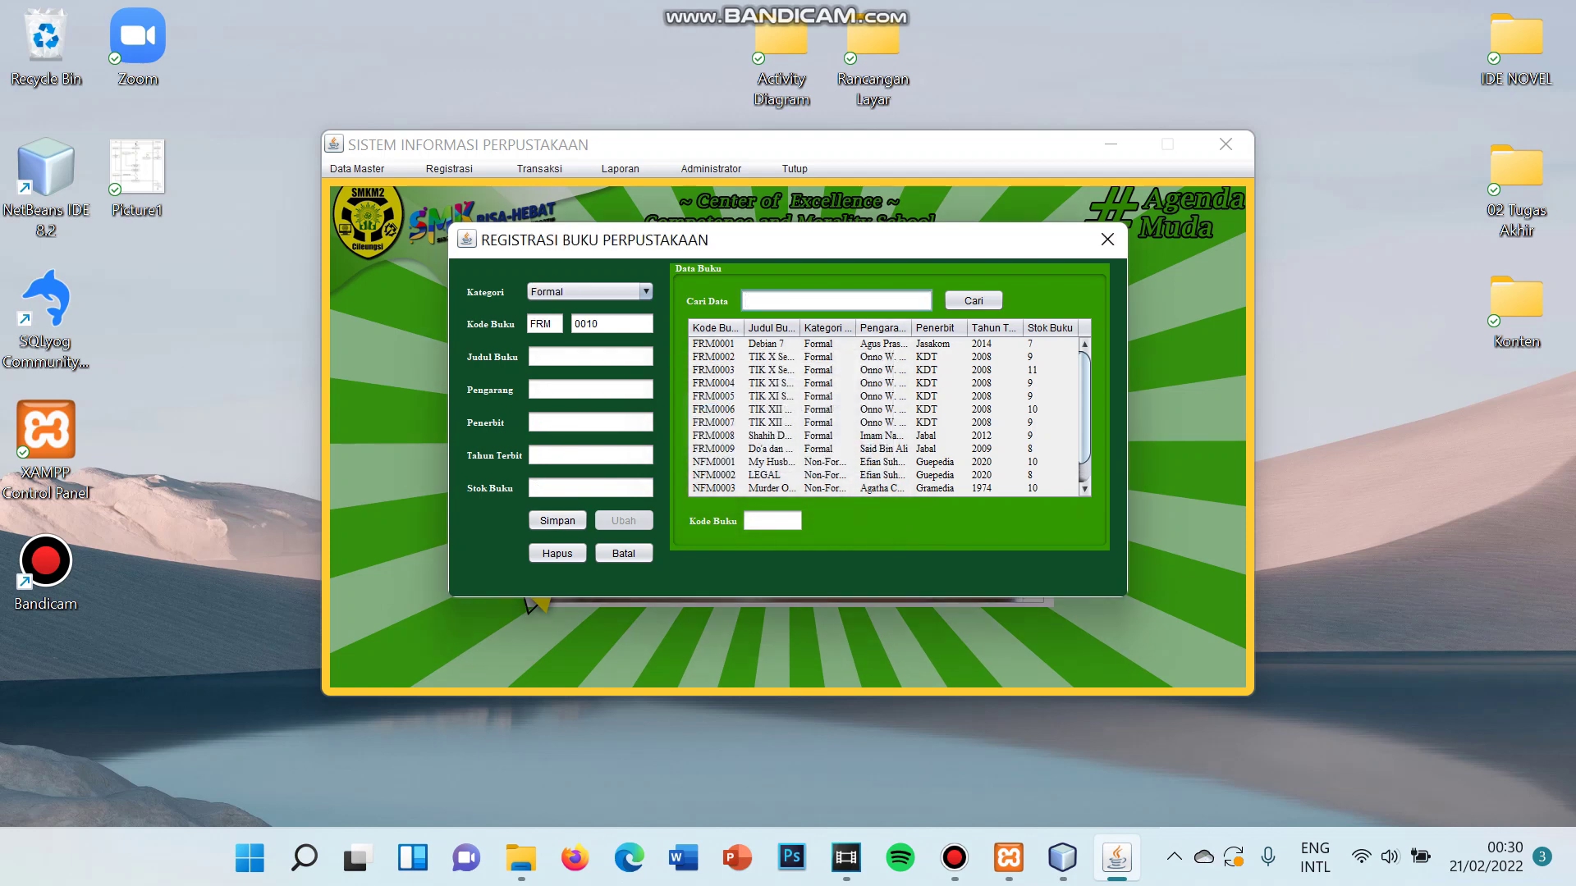
# - Search the book list for 'Sherlock' to confirm NFM0005, then close Registrasi Buku
pyautogui.write('Sherlock')
pyautogui.press('Return')
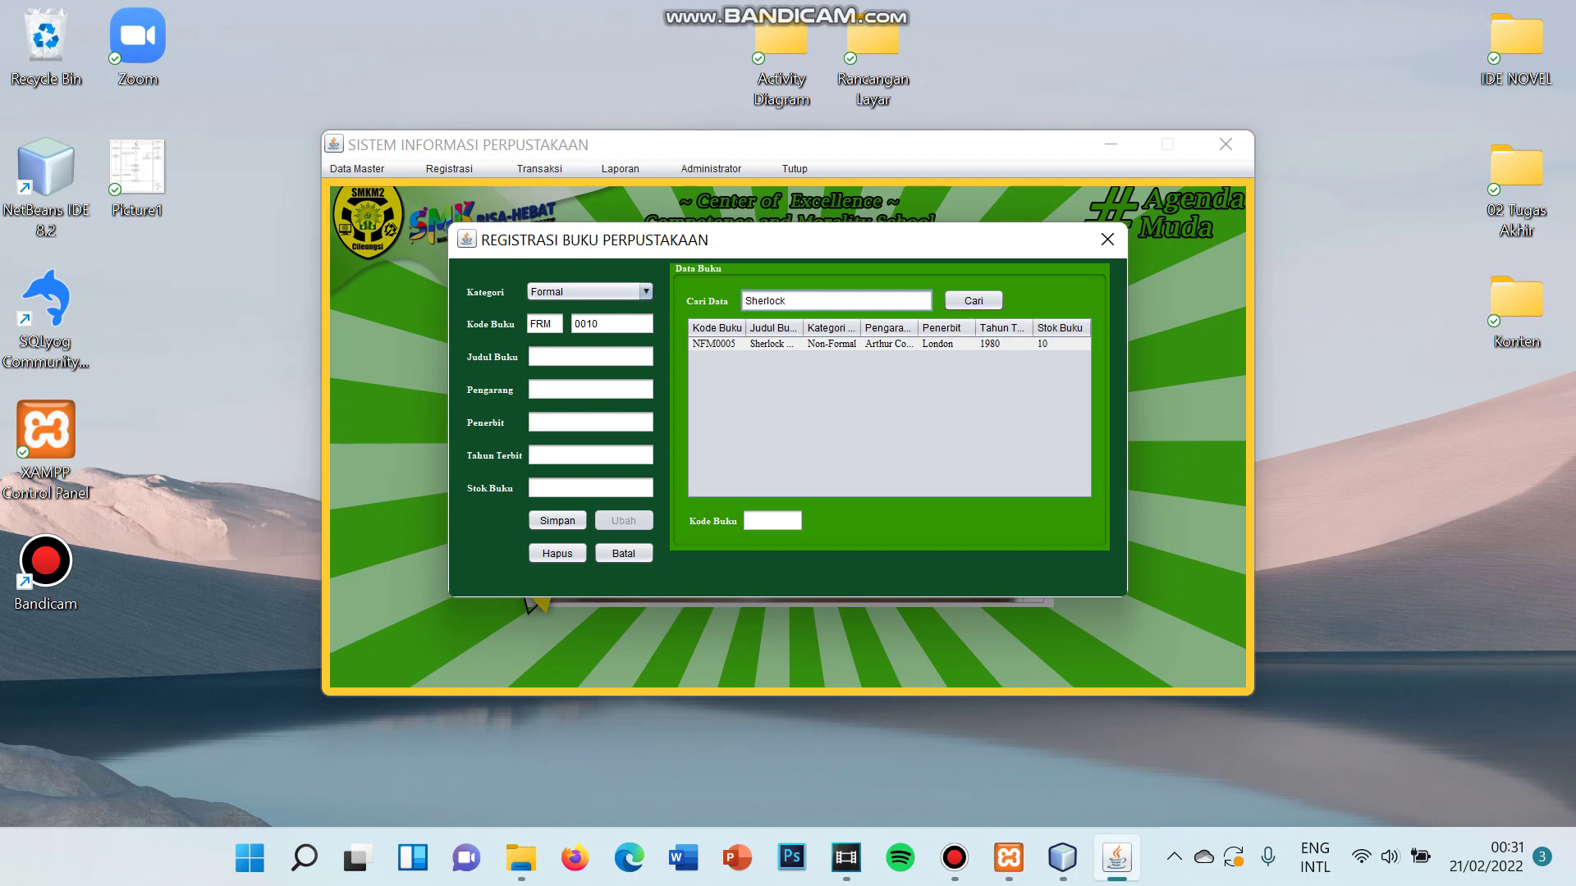
pyautogui.click(1107, 240)
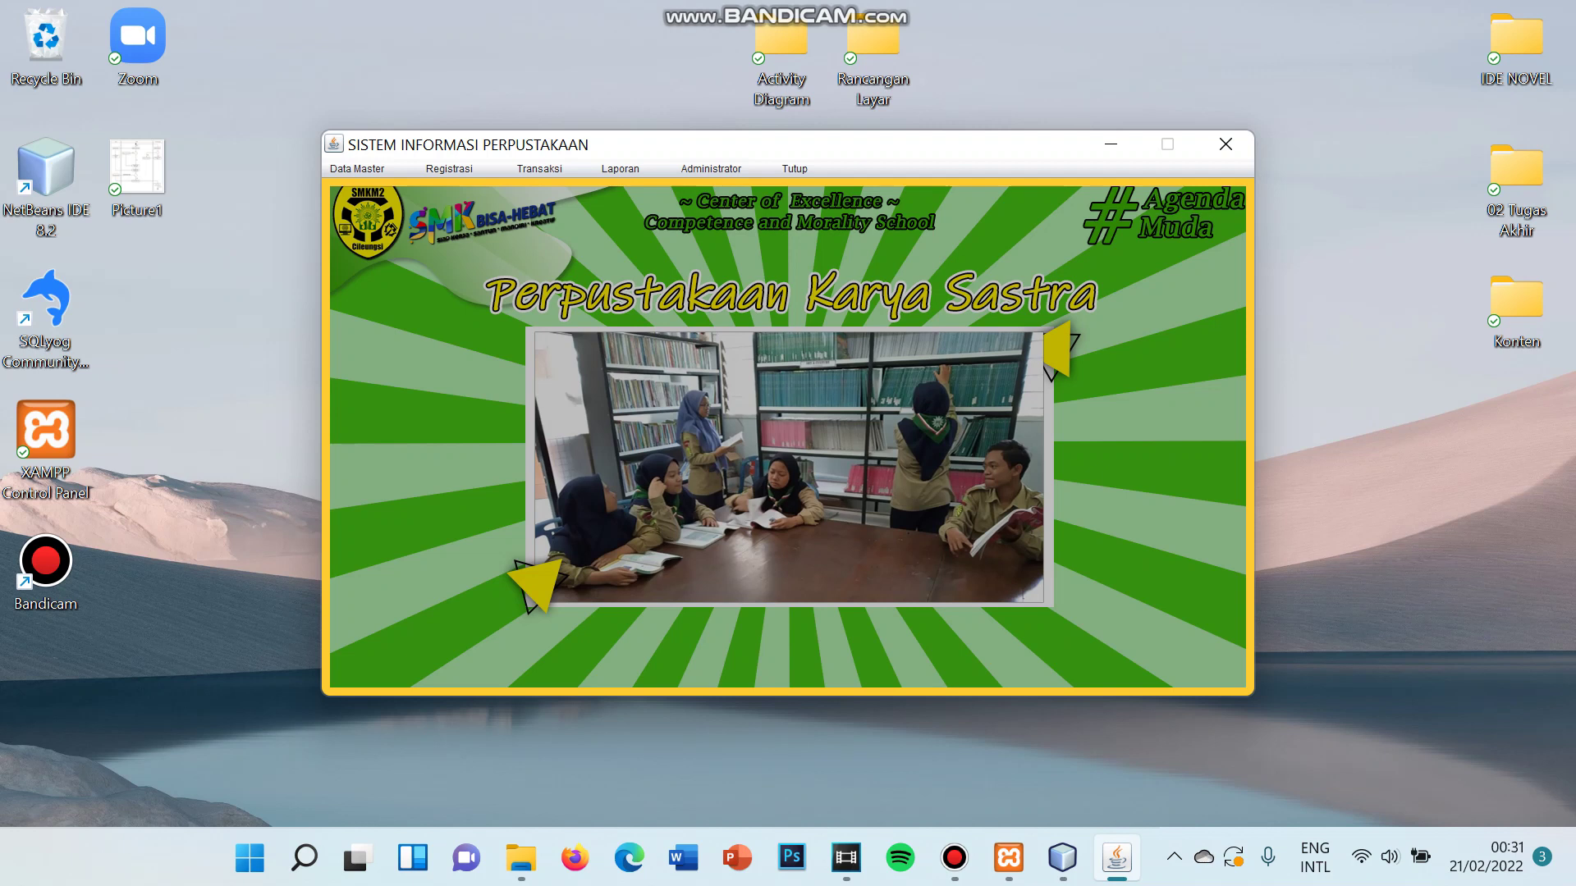
# - Open Transaksi > Peminjaman to start loan transaction TRN0007
pyautogui.click(540, 169)
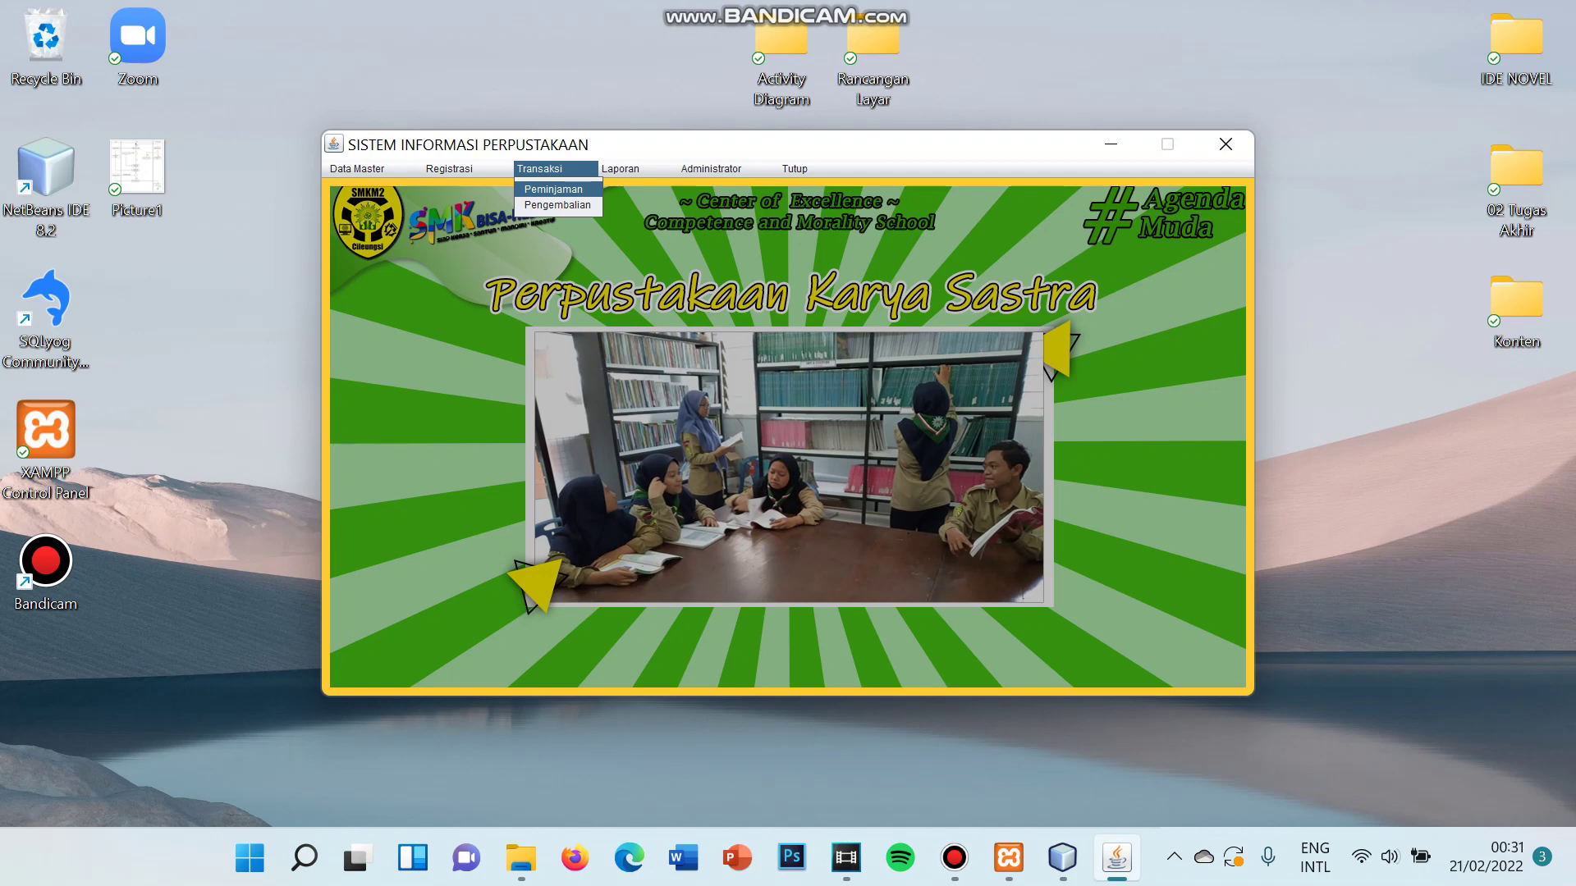
pyautogui.press('Return')
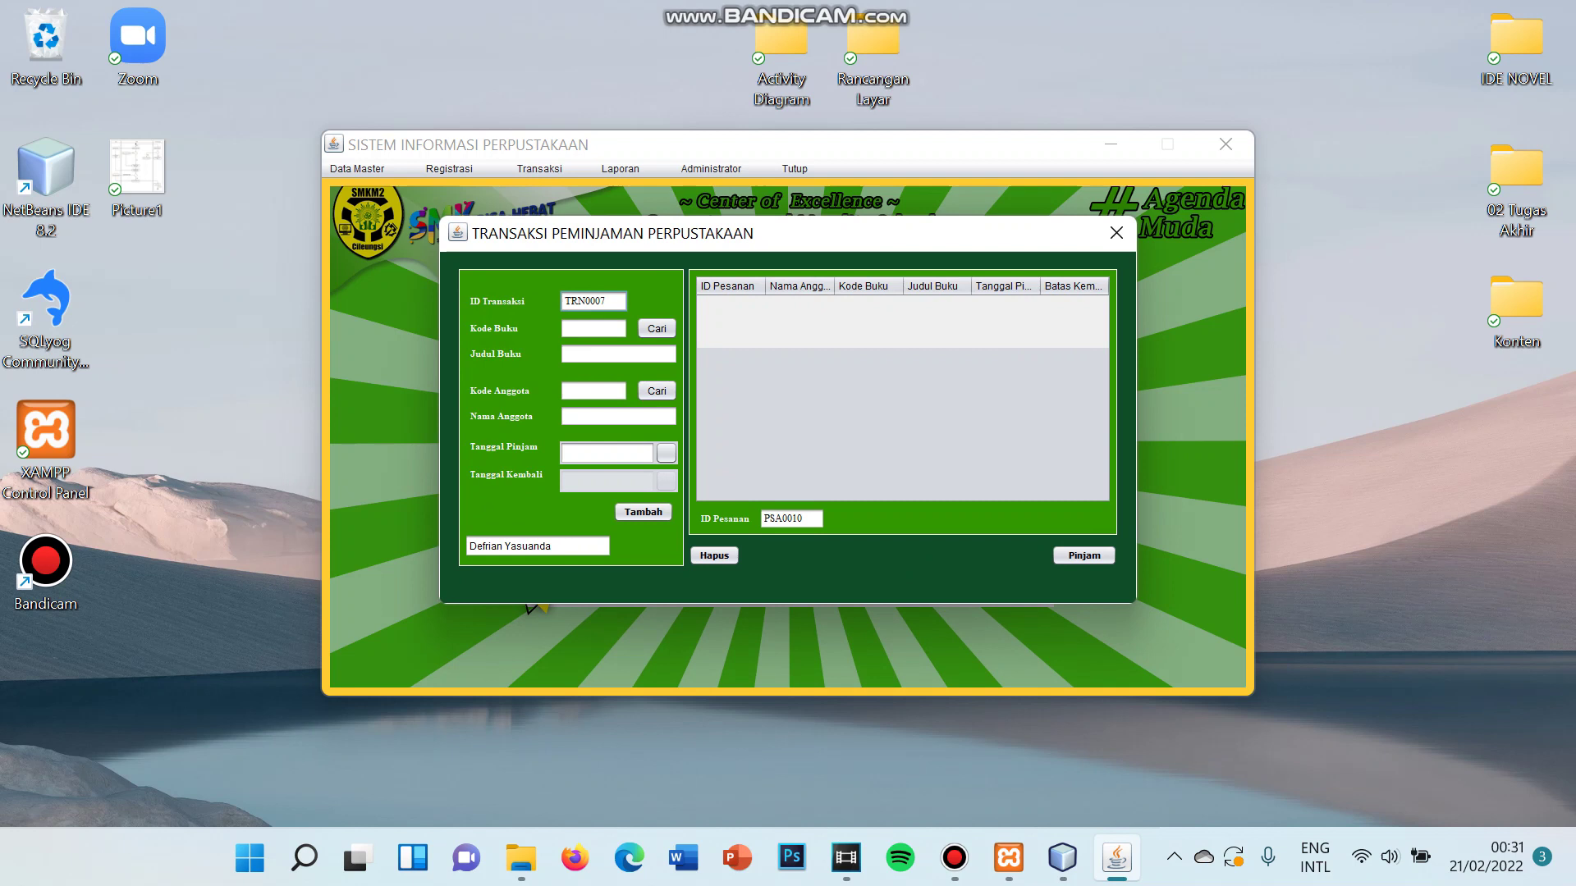
# - Search the book list for 'Deb' and select FRM0001 Debian 7 as the borrowed book
pyautogui.click(593, 329)
pyautogui.click(656, 329)
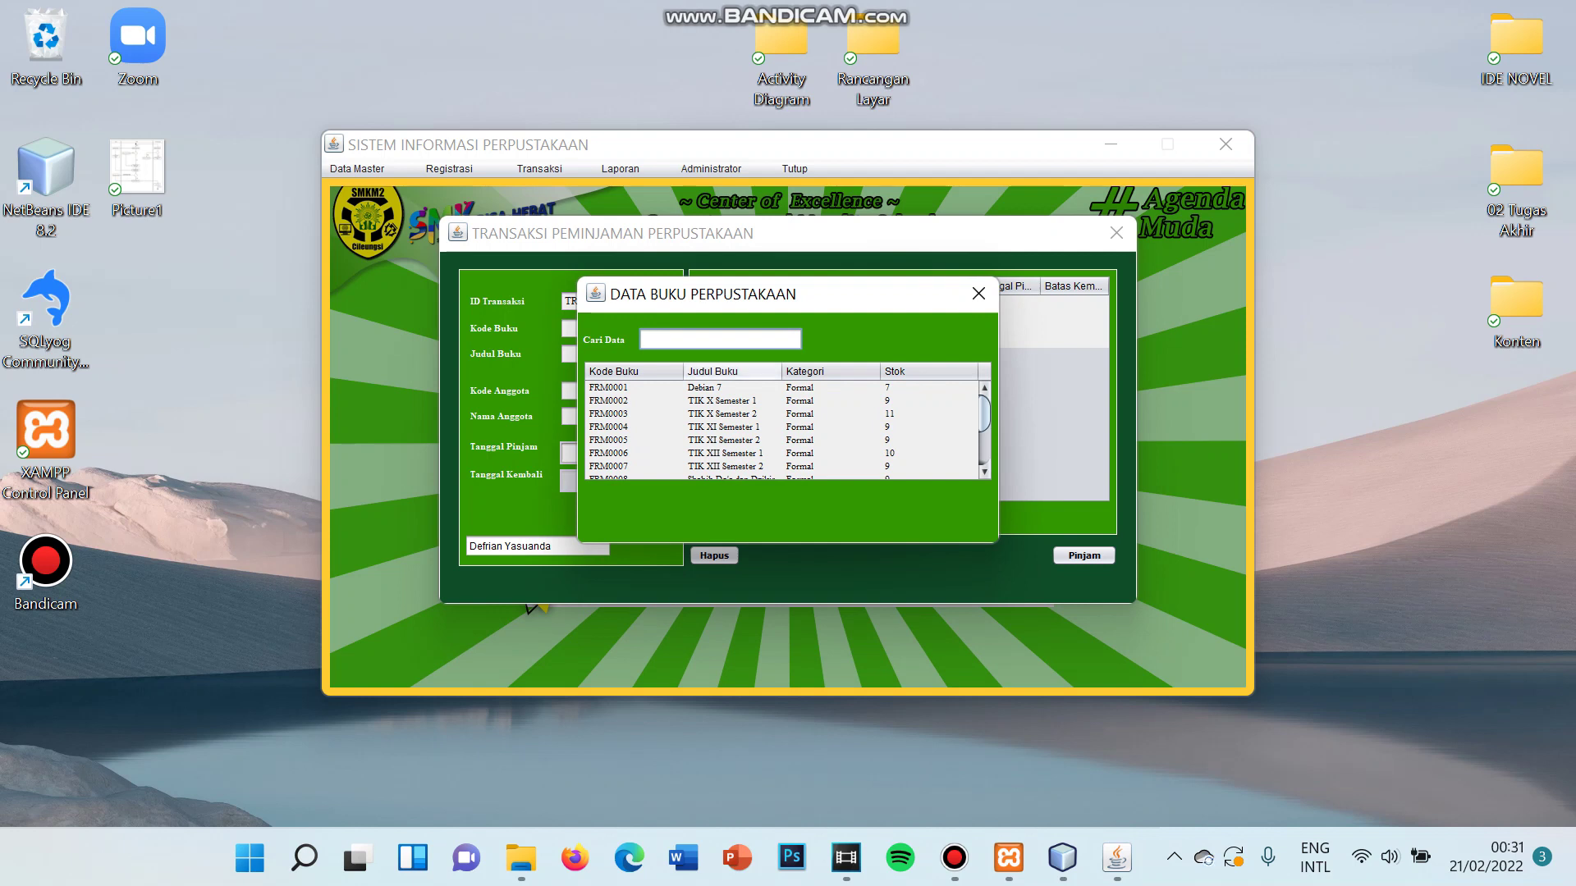
pyautogui.write('Deb')
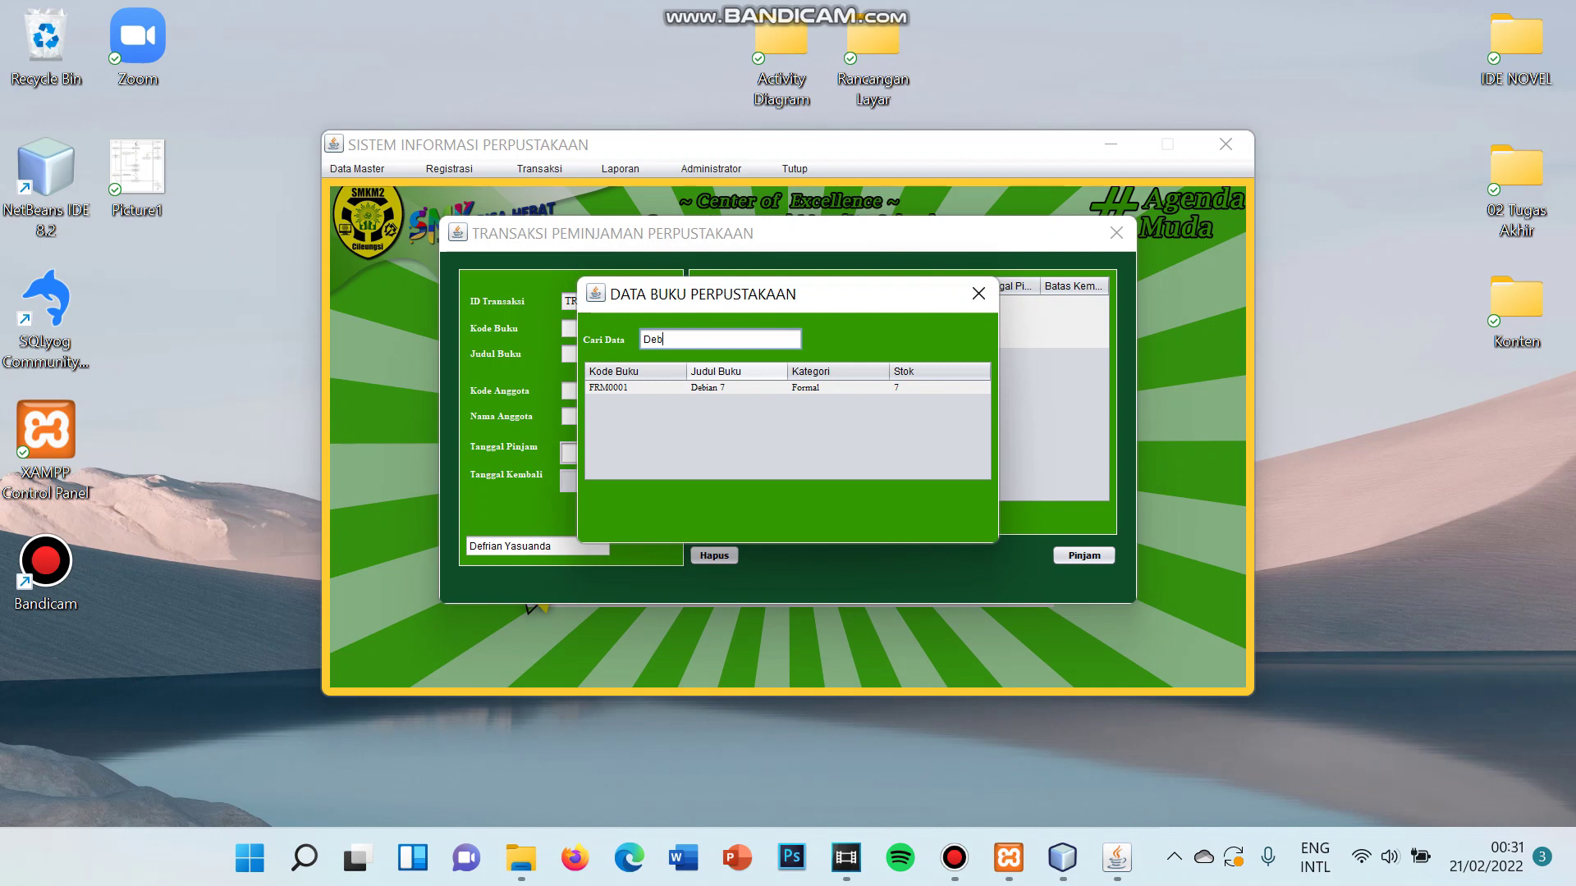
pyautogui.click(722, 387)
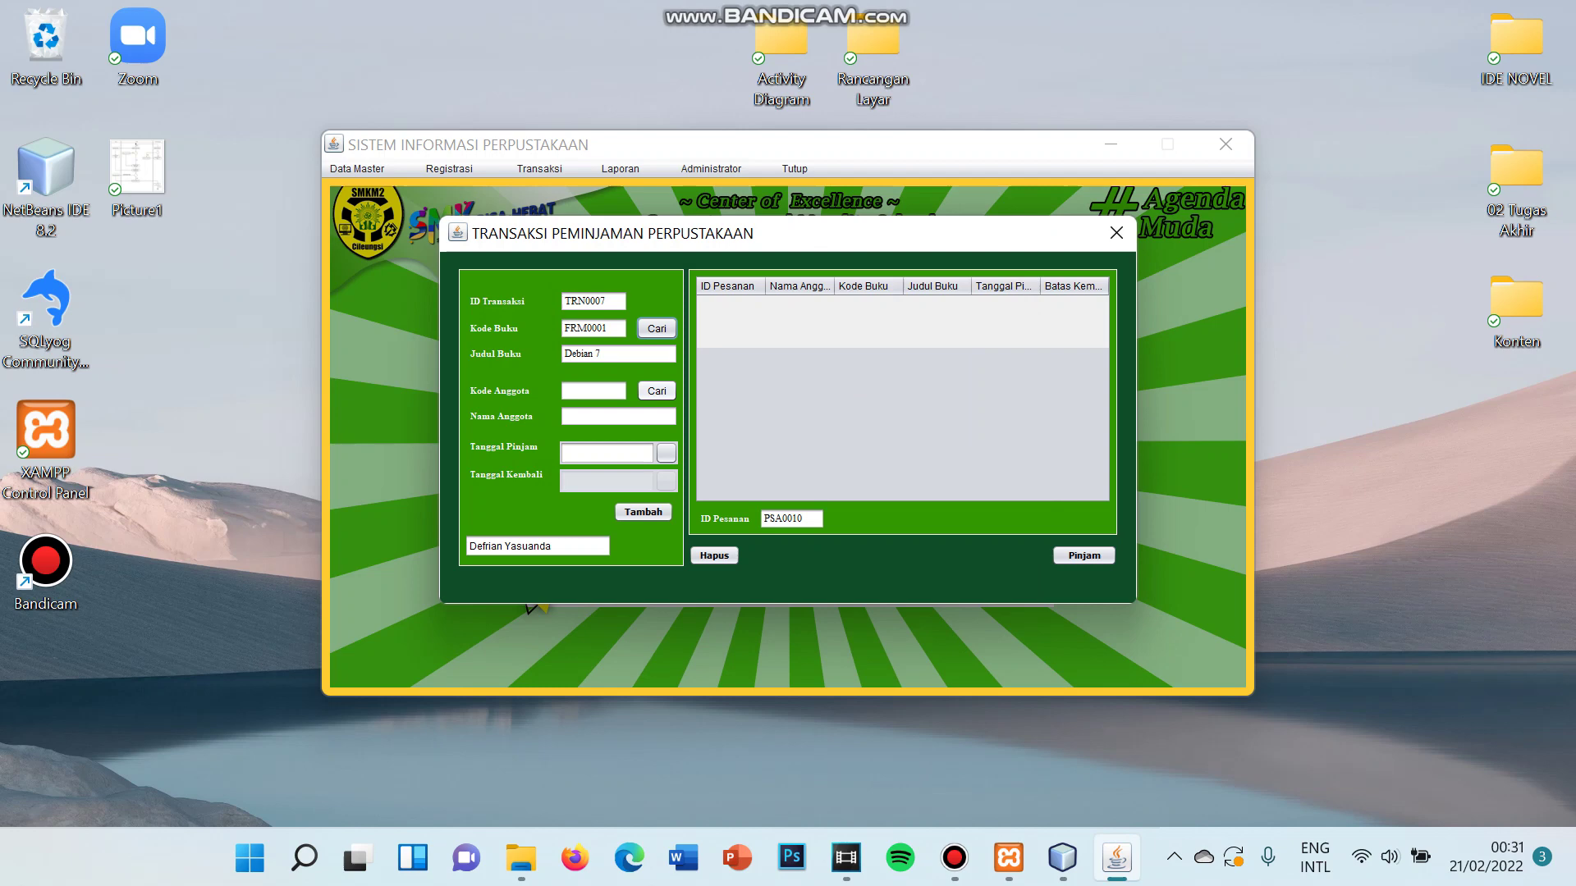
# - Search the member list by name and select the borrowing member's code and name
pyautogui.click(657, 391)
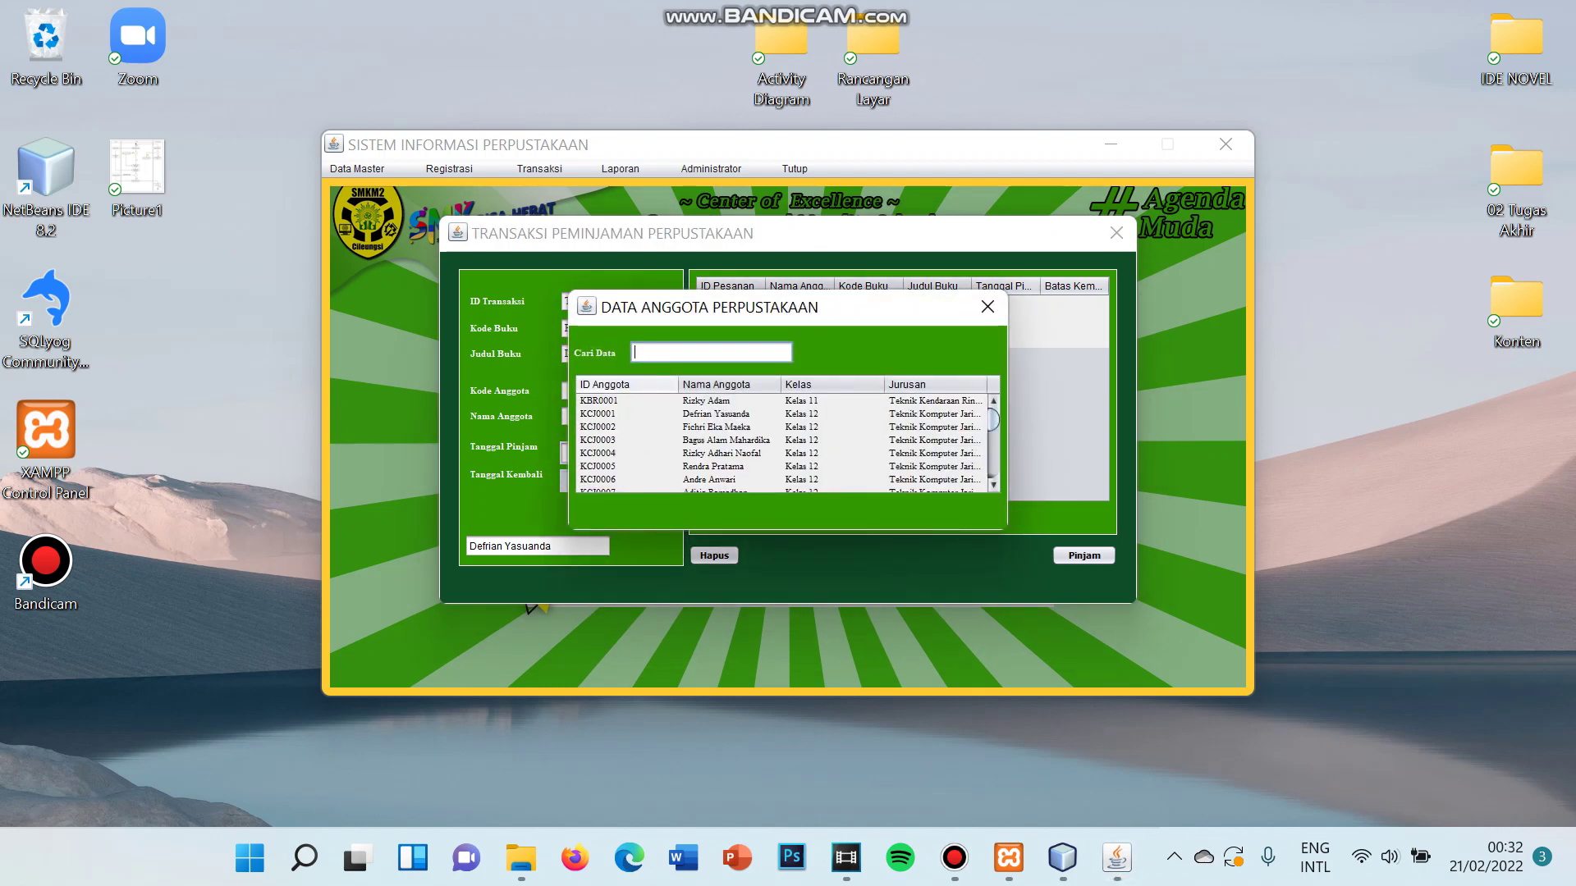
pyautogui.write('Ren')
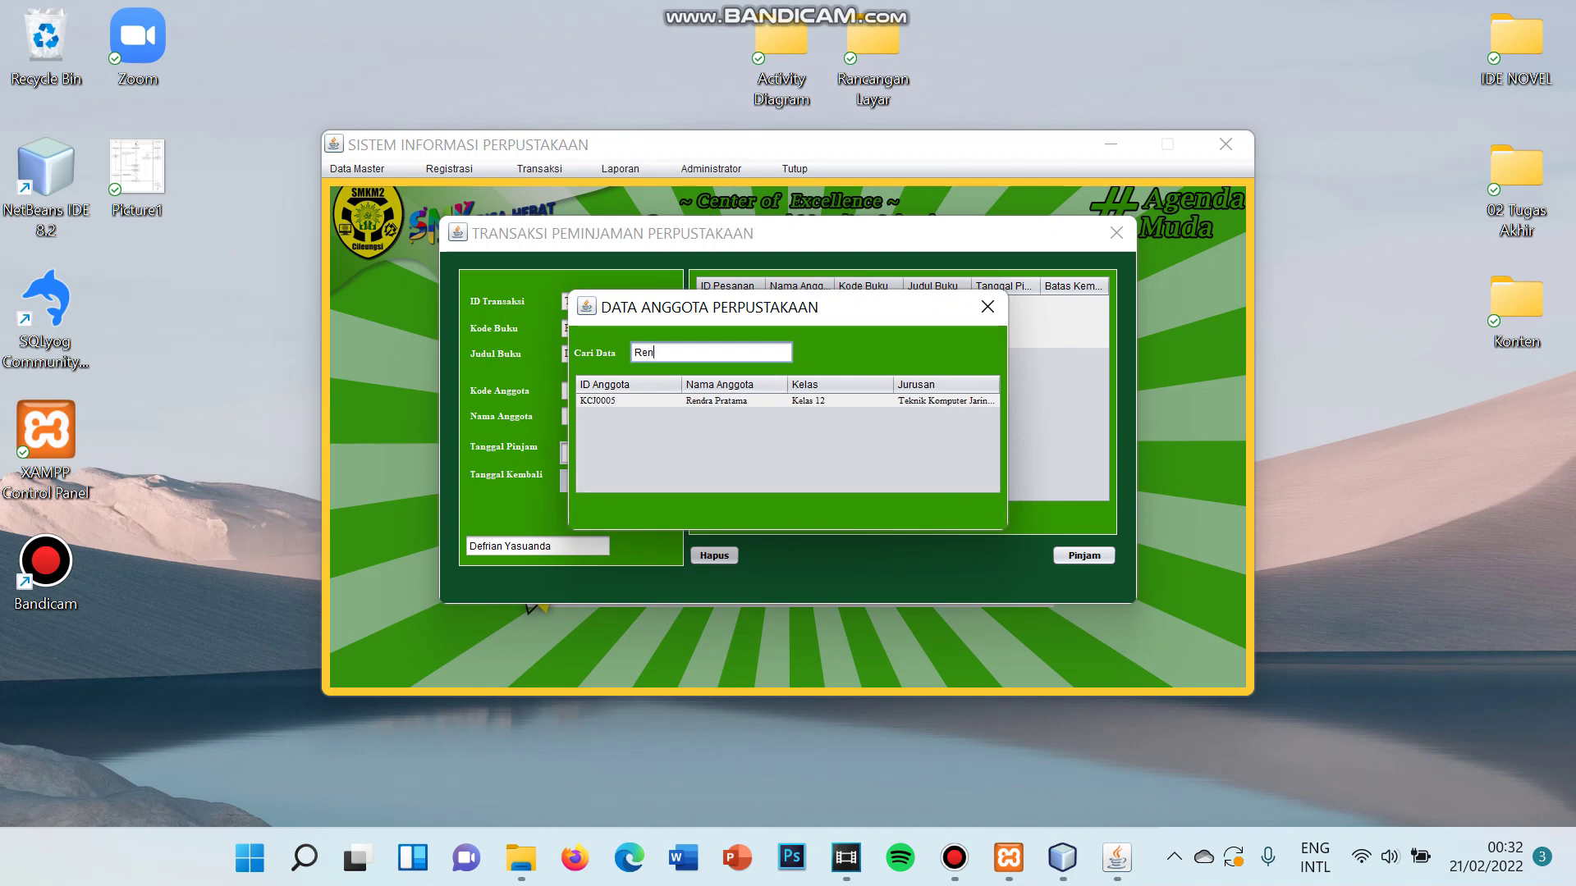
pyautogui.click(717, 402)
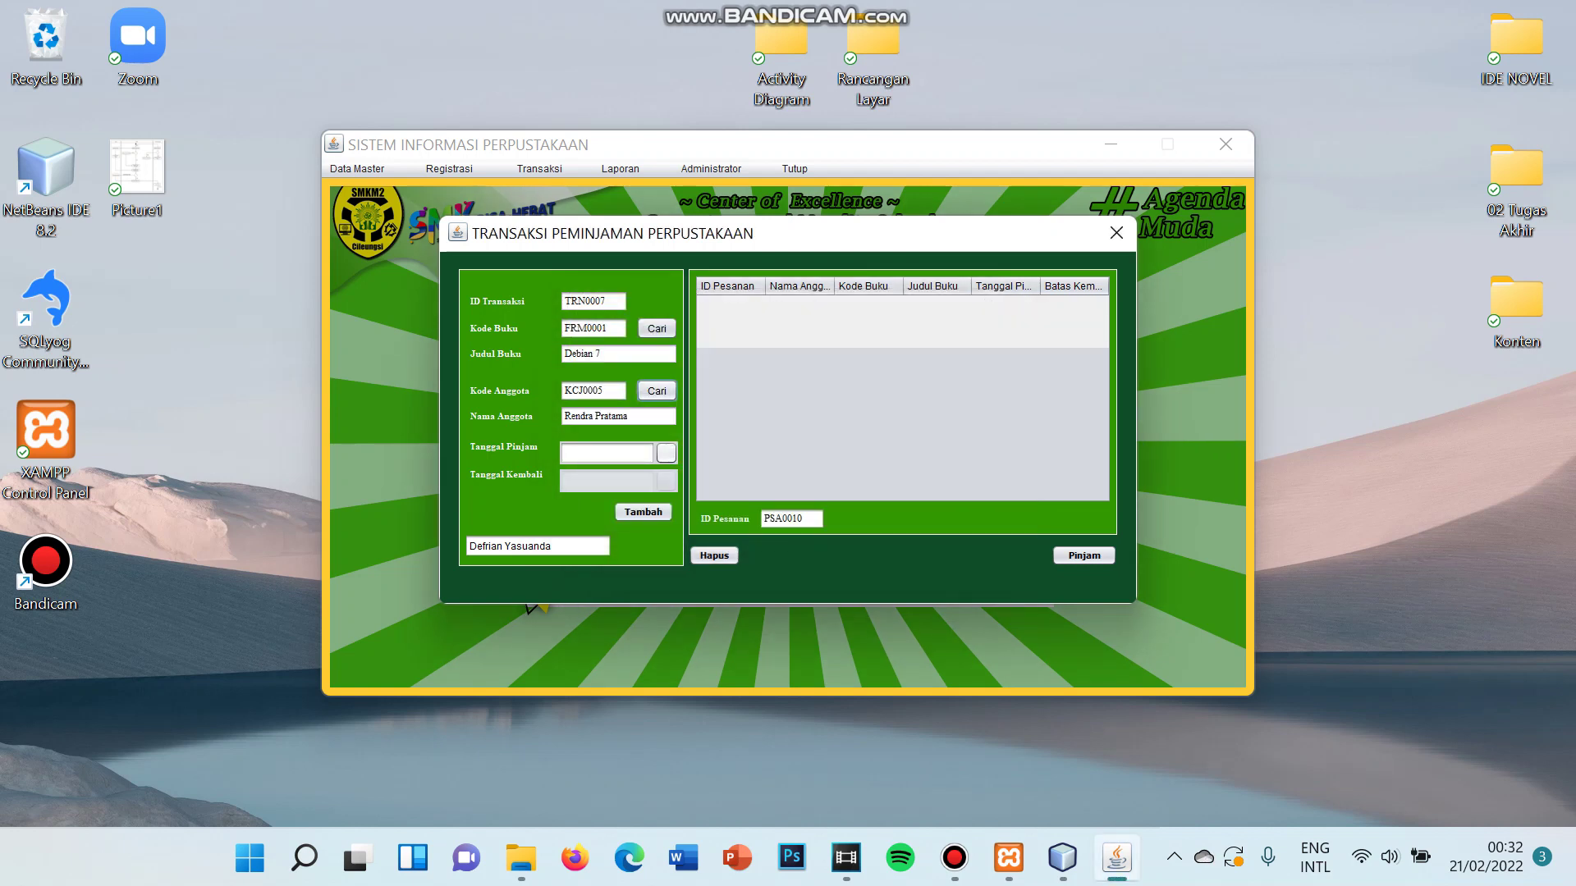
pyautogui.click(665, 453)
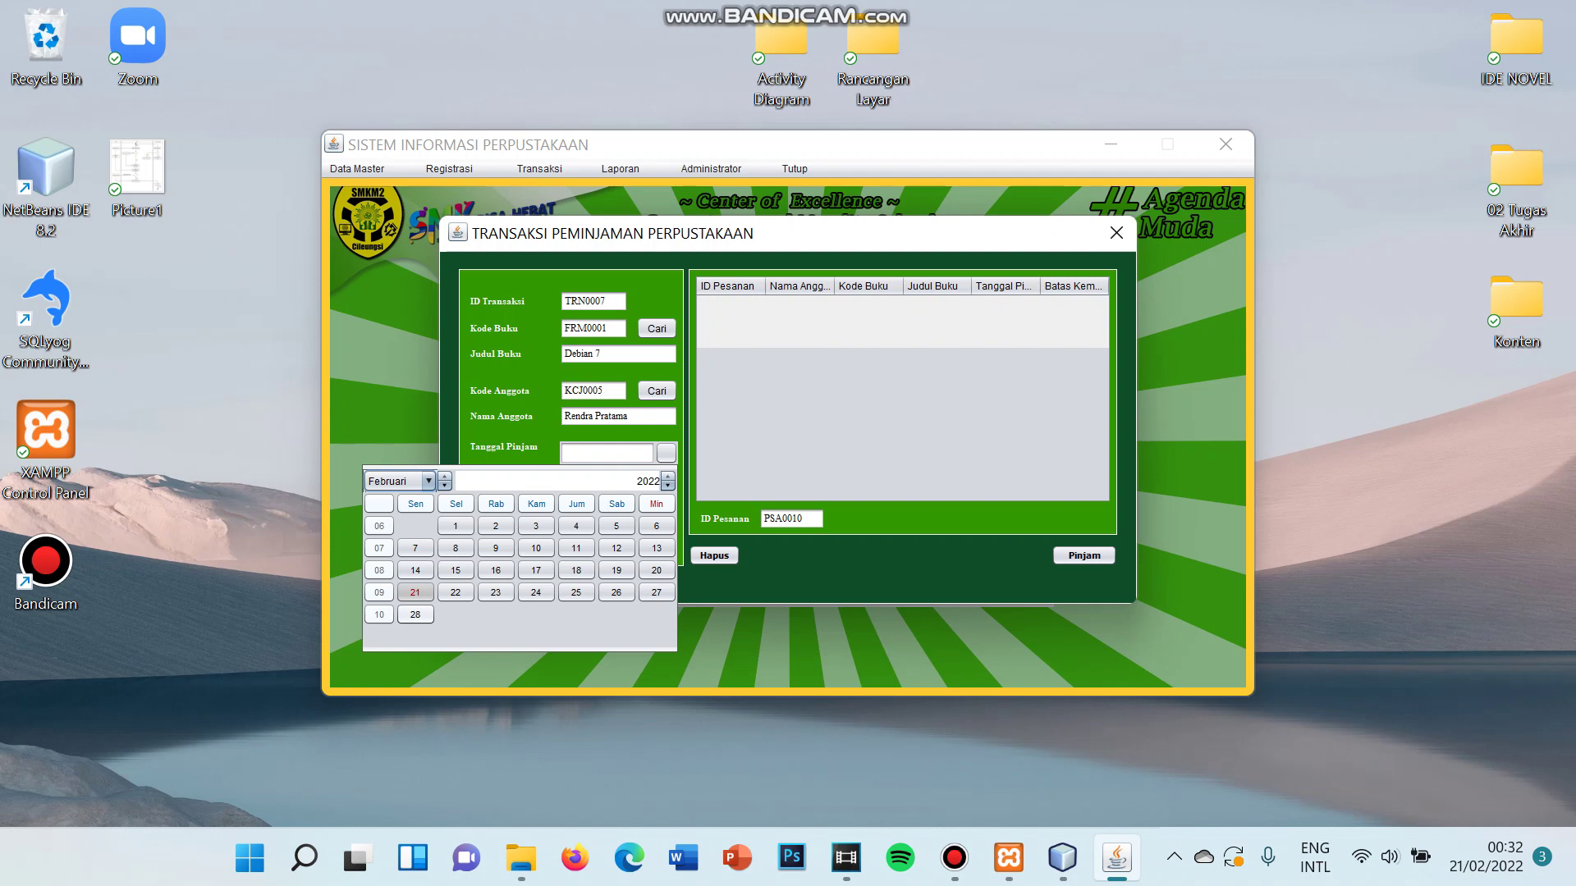
# - Set the loan date to 21 Feb 2022 and add Debian 7 as loan line PSA0010
pyautogui.click(415, 592)
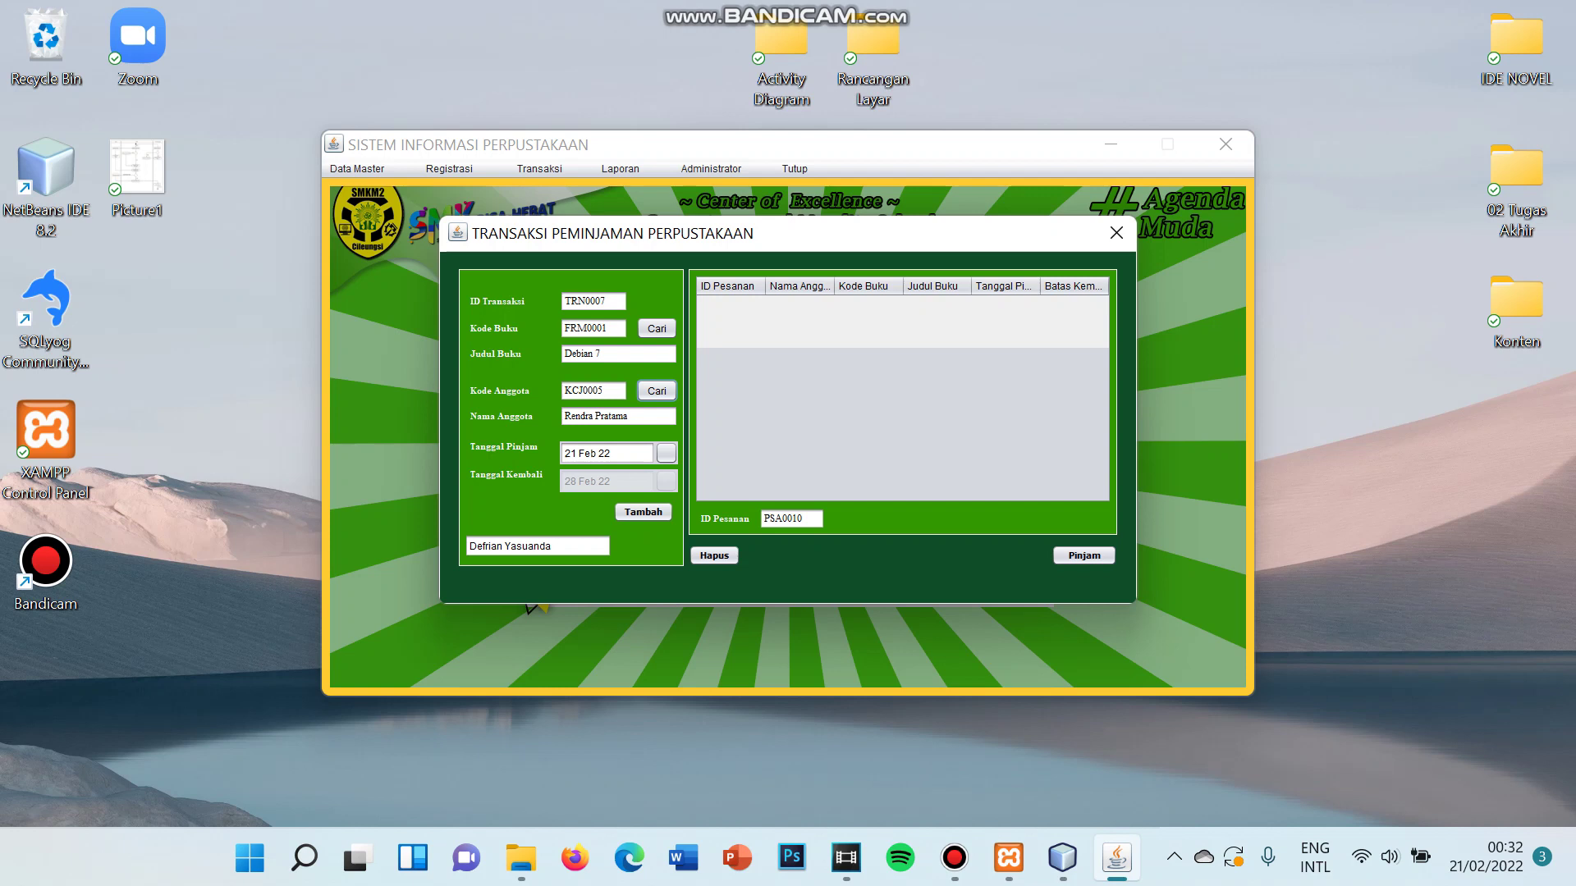
pyautogui.click(643, 511)
pyautogui.press('Return')
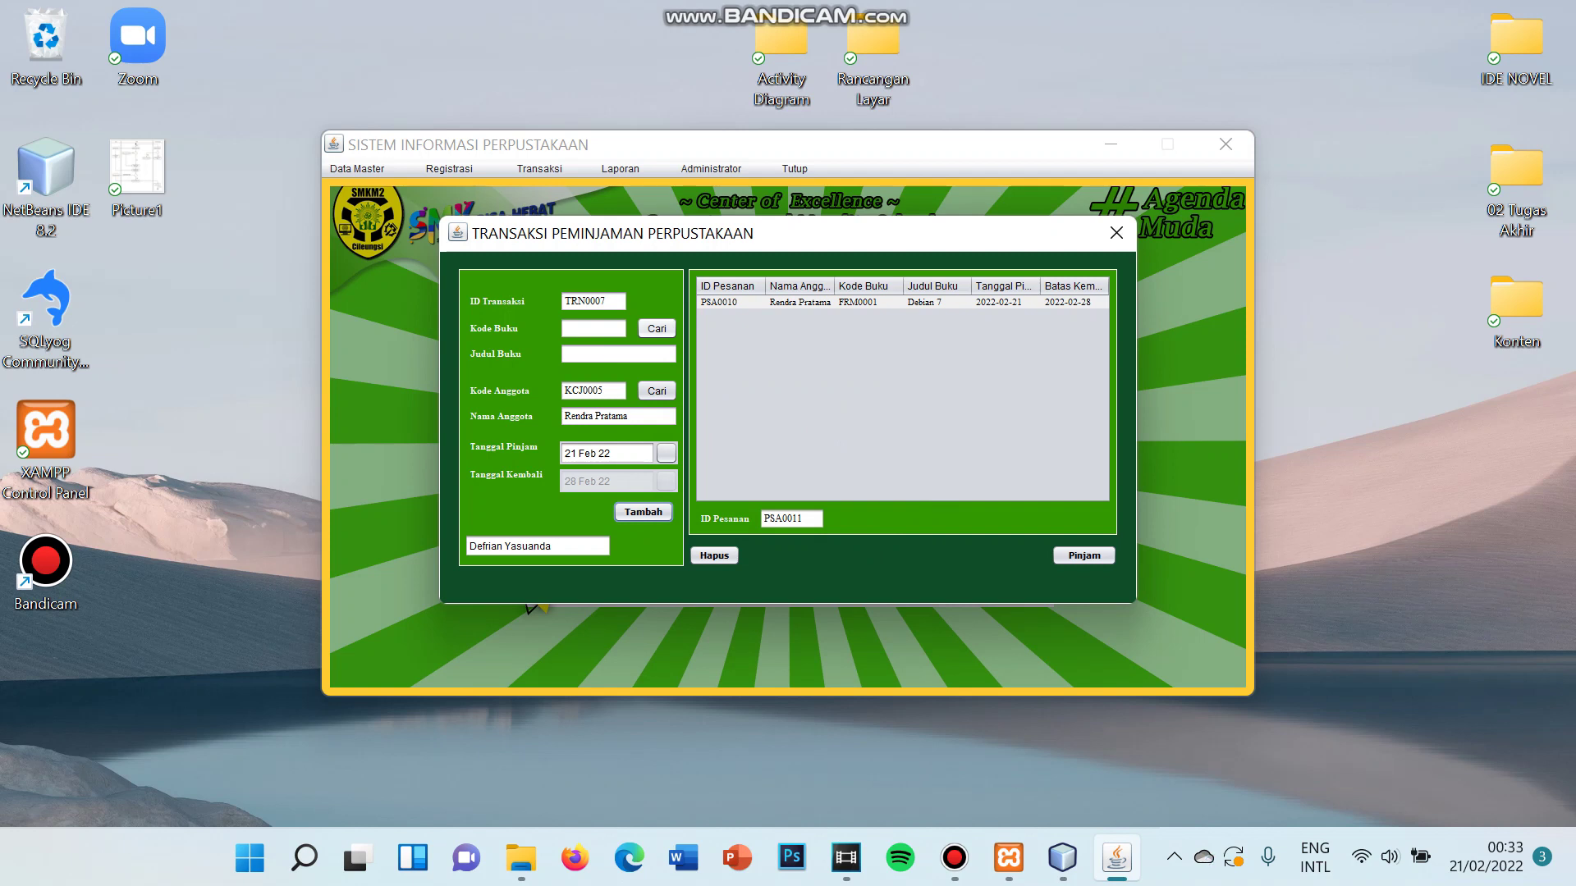
pyautogui.click(656, 328)
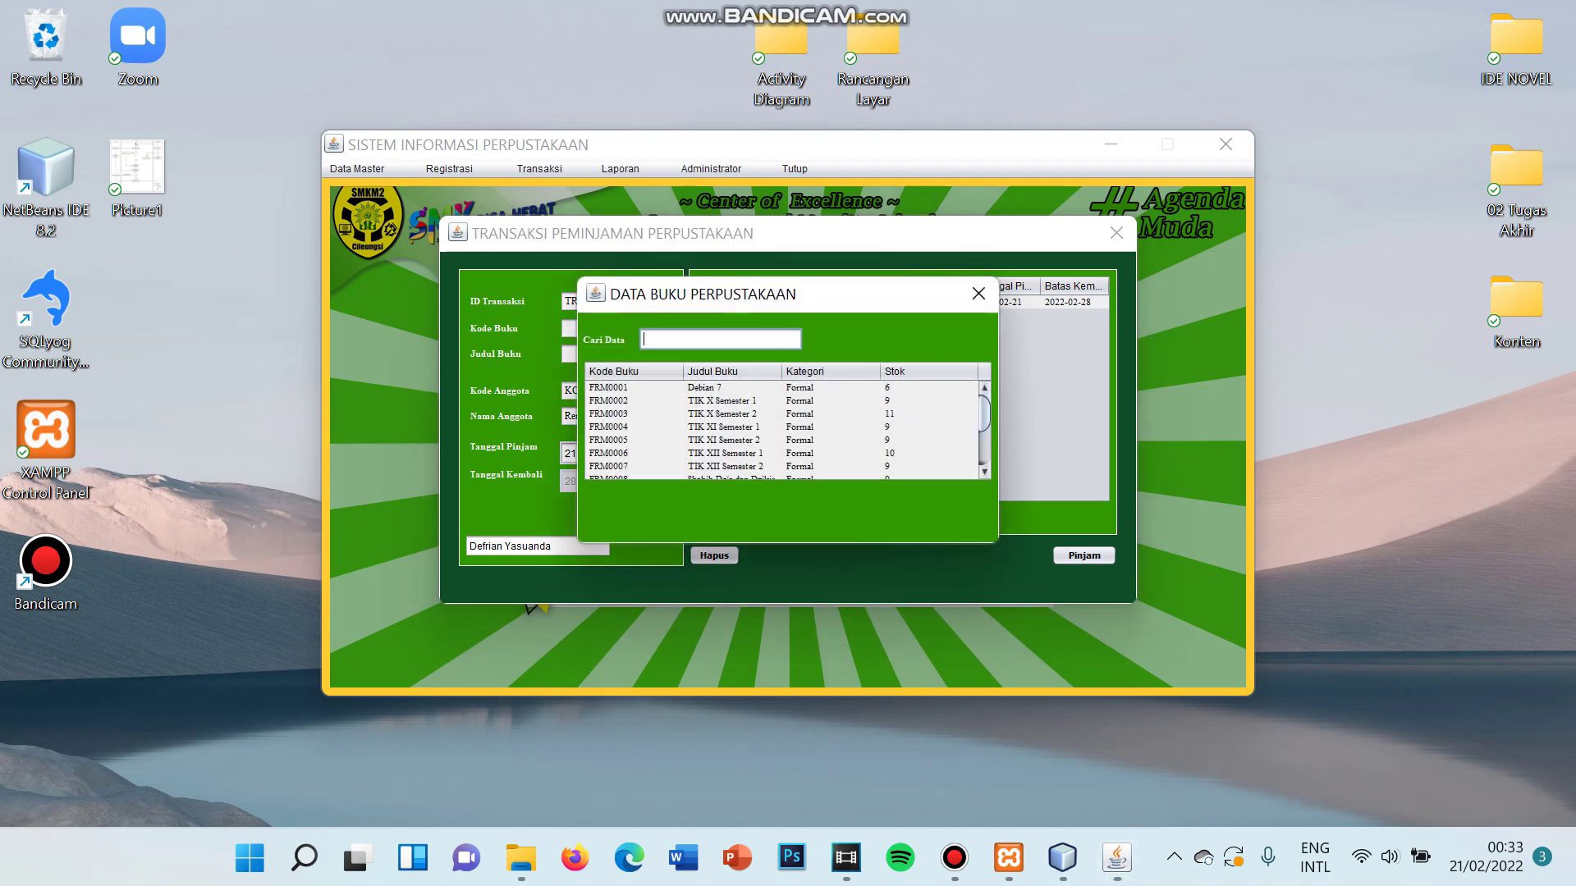
# - Pick FRM0003 TIK X Semester 2 and add it as loan line PSA0011
pyautogui.click(608, 414)
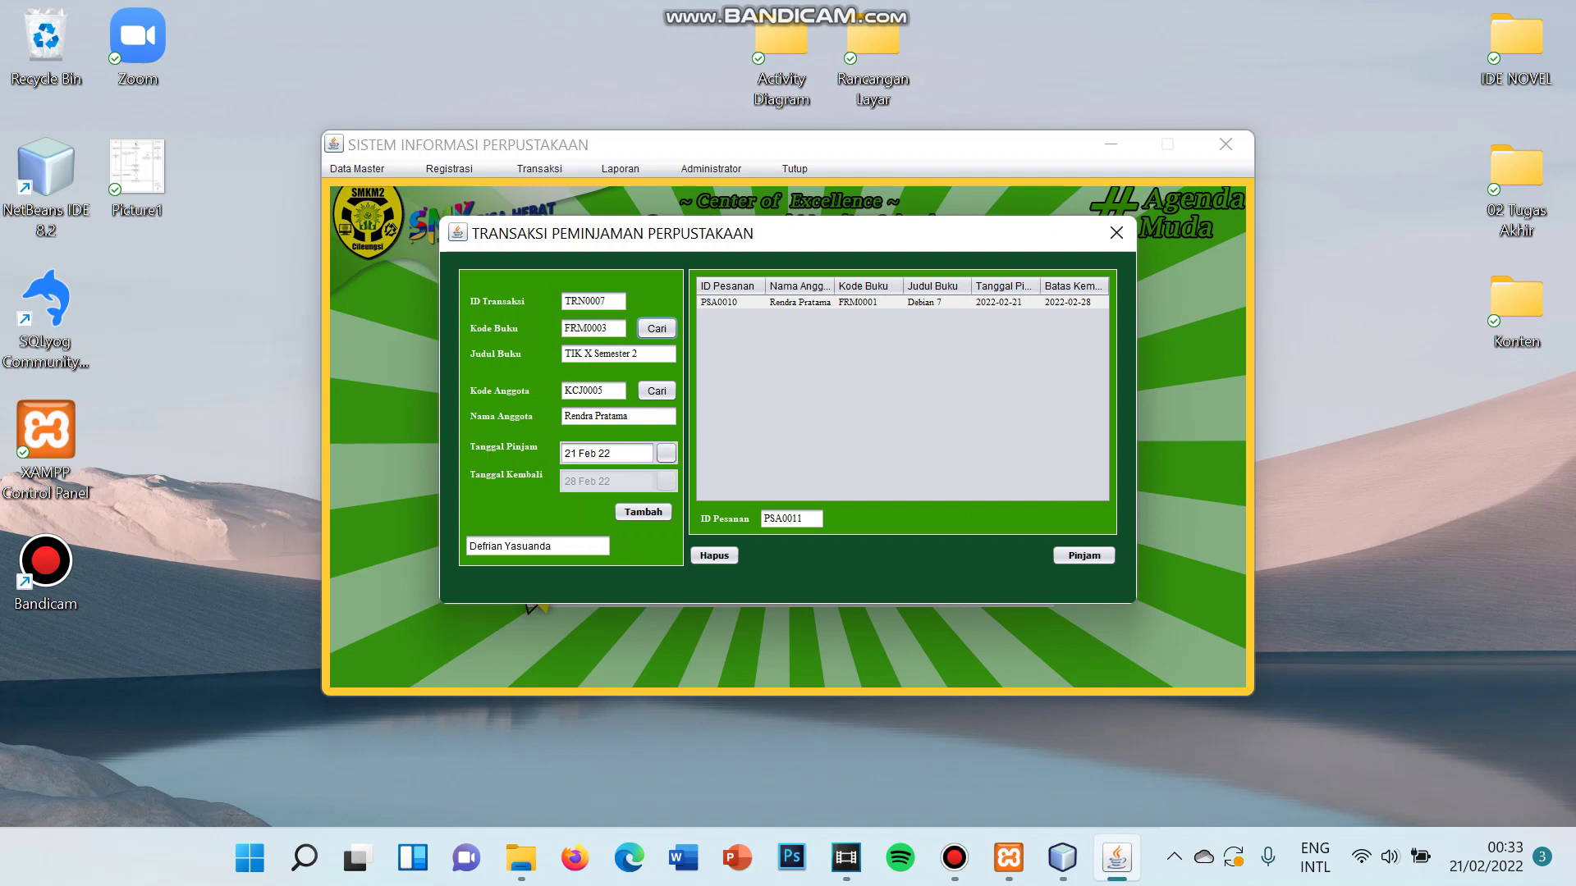
pyautogui.click(643, 513)
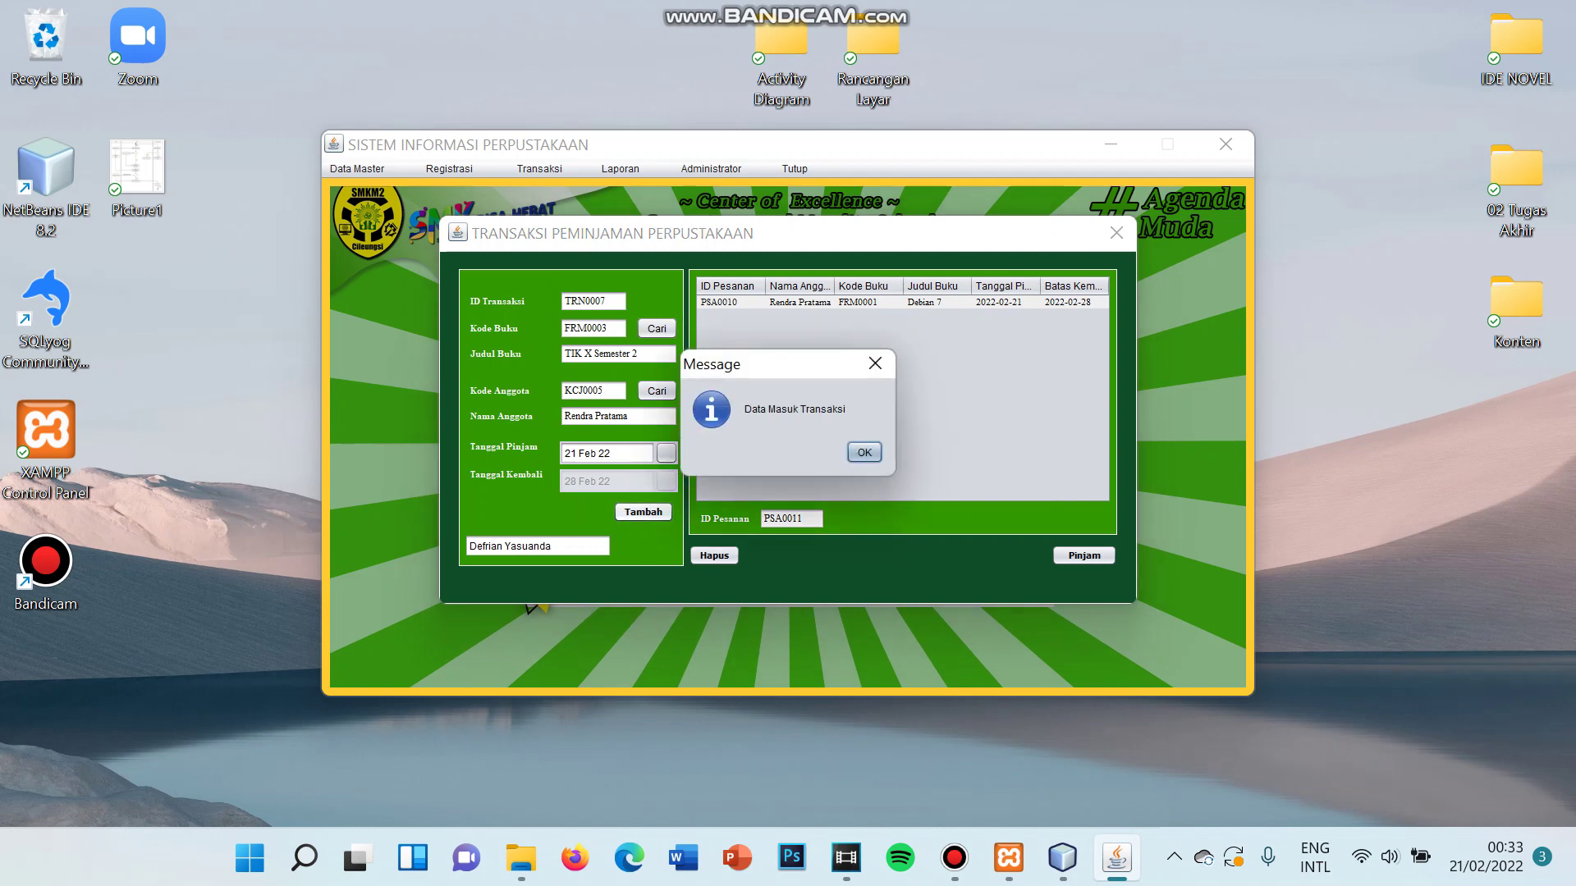
pyautogui.press('Return')
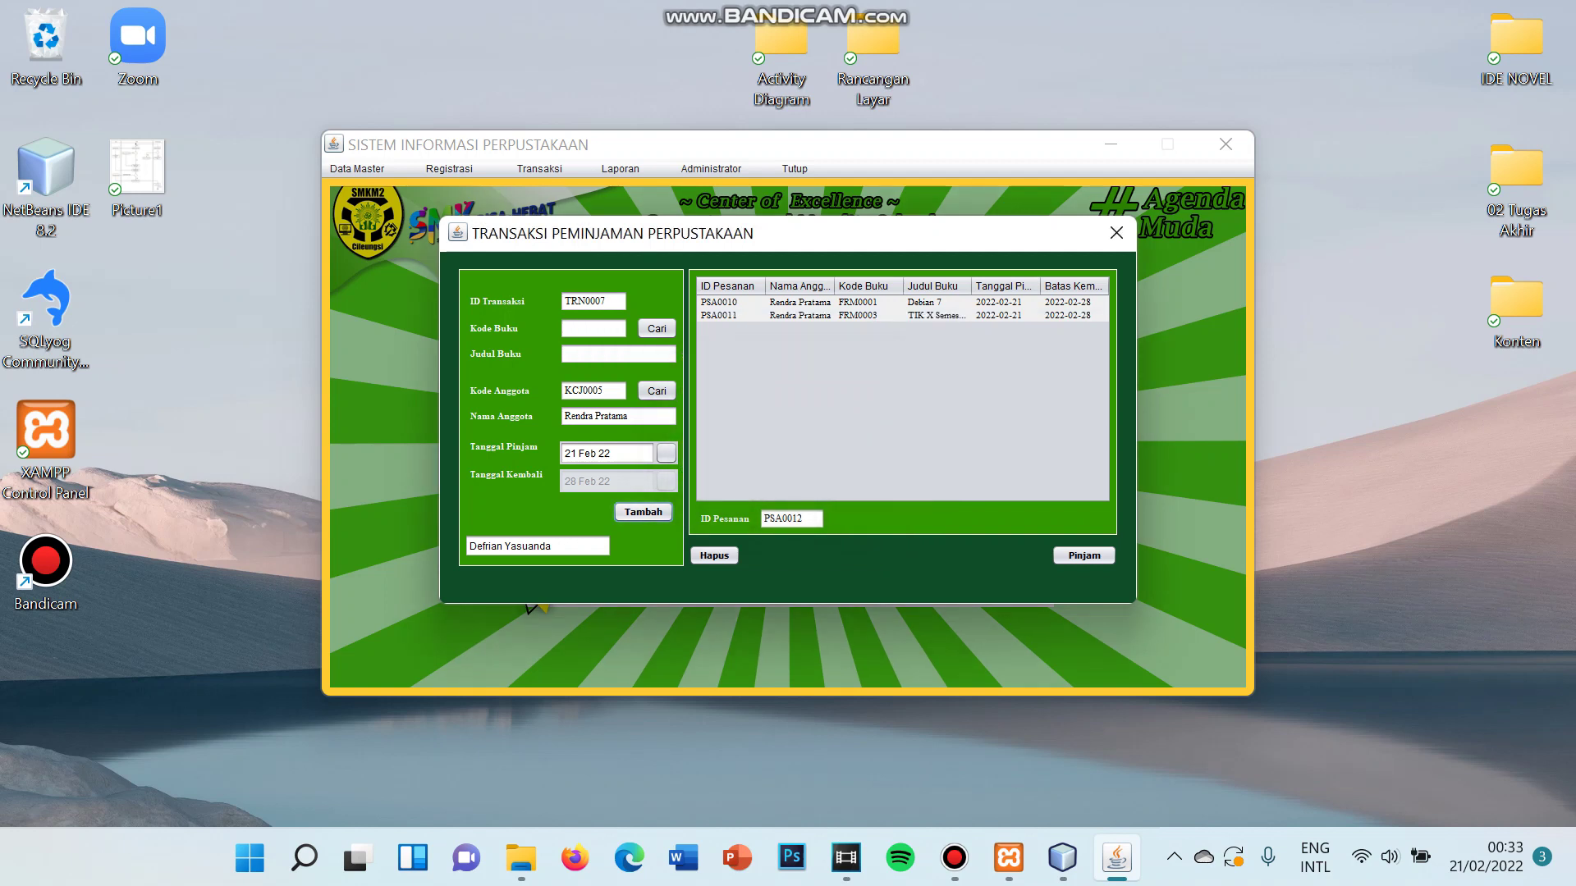
# - Search the book list for 'Do' and select FRM0009 Do'a dan Wirid as the third book
pyautogui.click(657, 328)
pyautogui.scroll(-3, 780, 430)
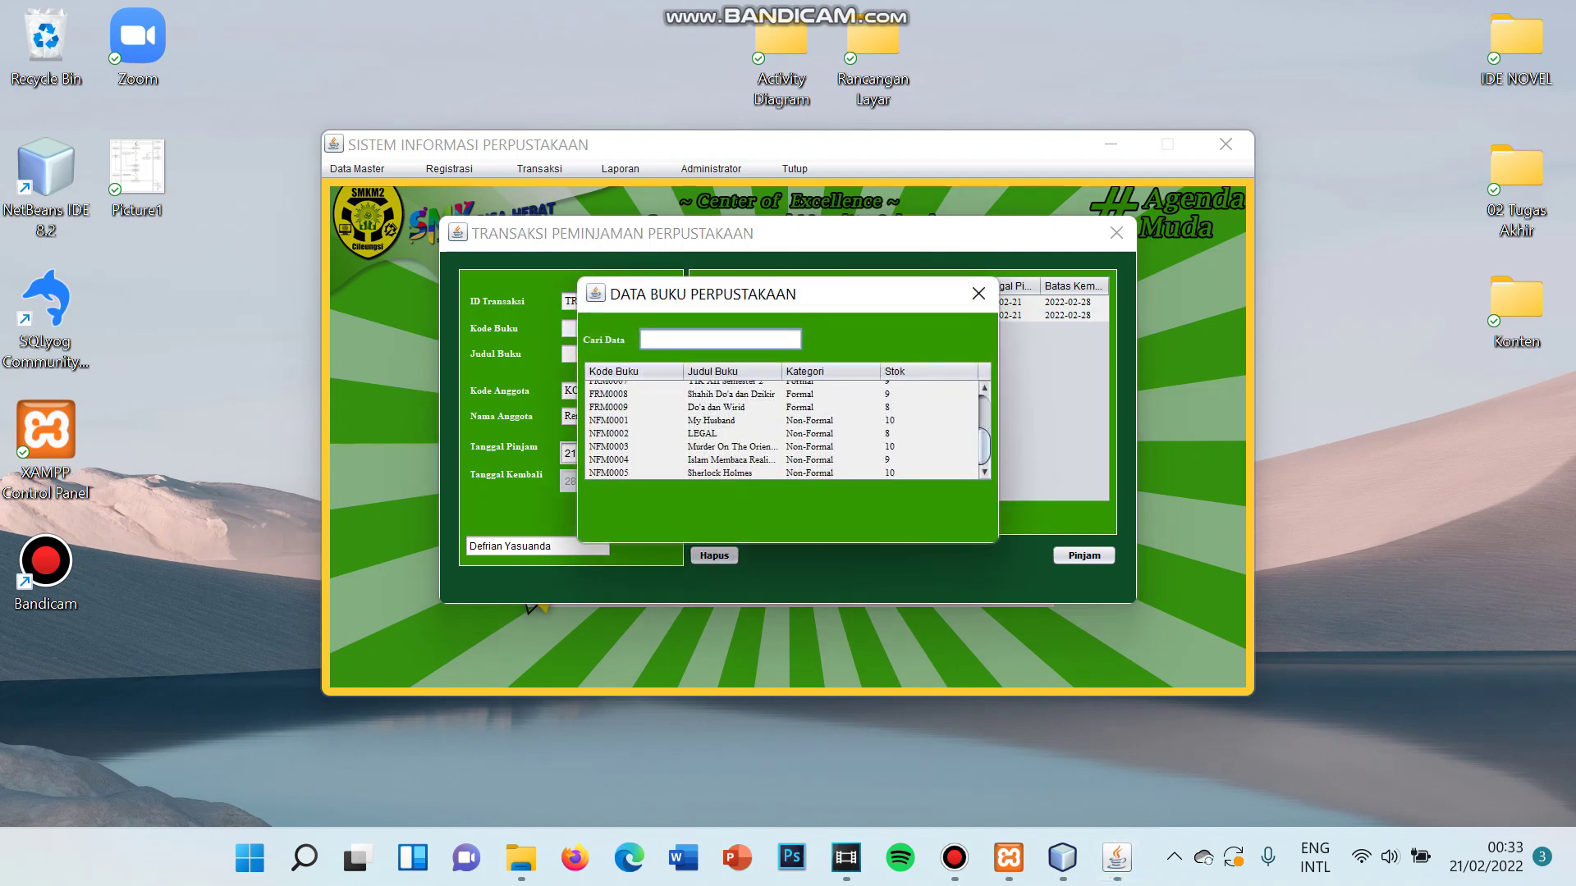
pyautogui.scroll(1, 784, 429)
pyautogui.scroll(-1, 783, 430)
pyautogui.scroll(2, 784, 430)
pyautogui.scroll(-2, 783, 431)
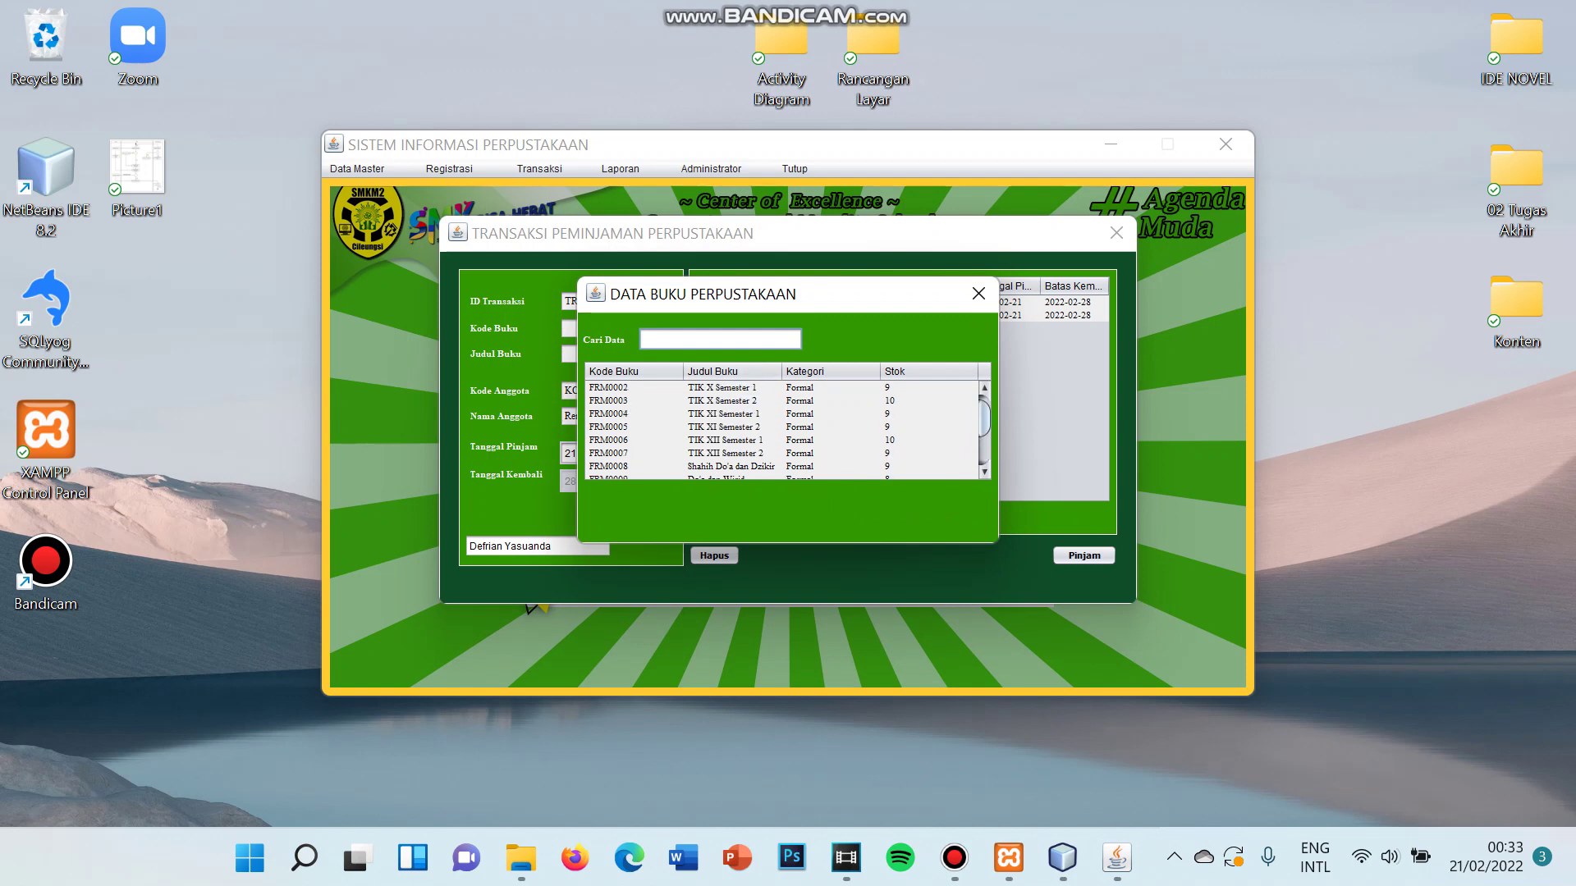
pyautogui.write('Do')
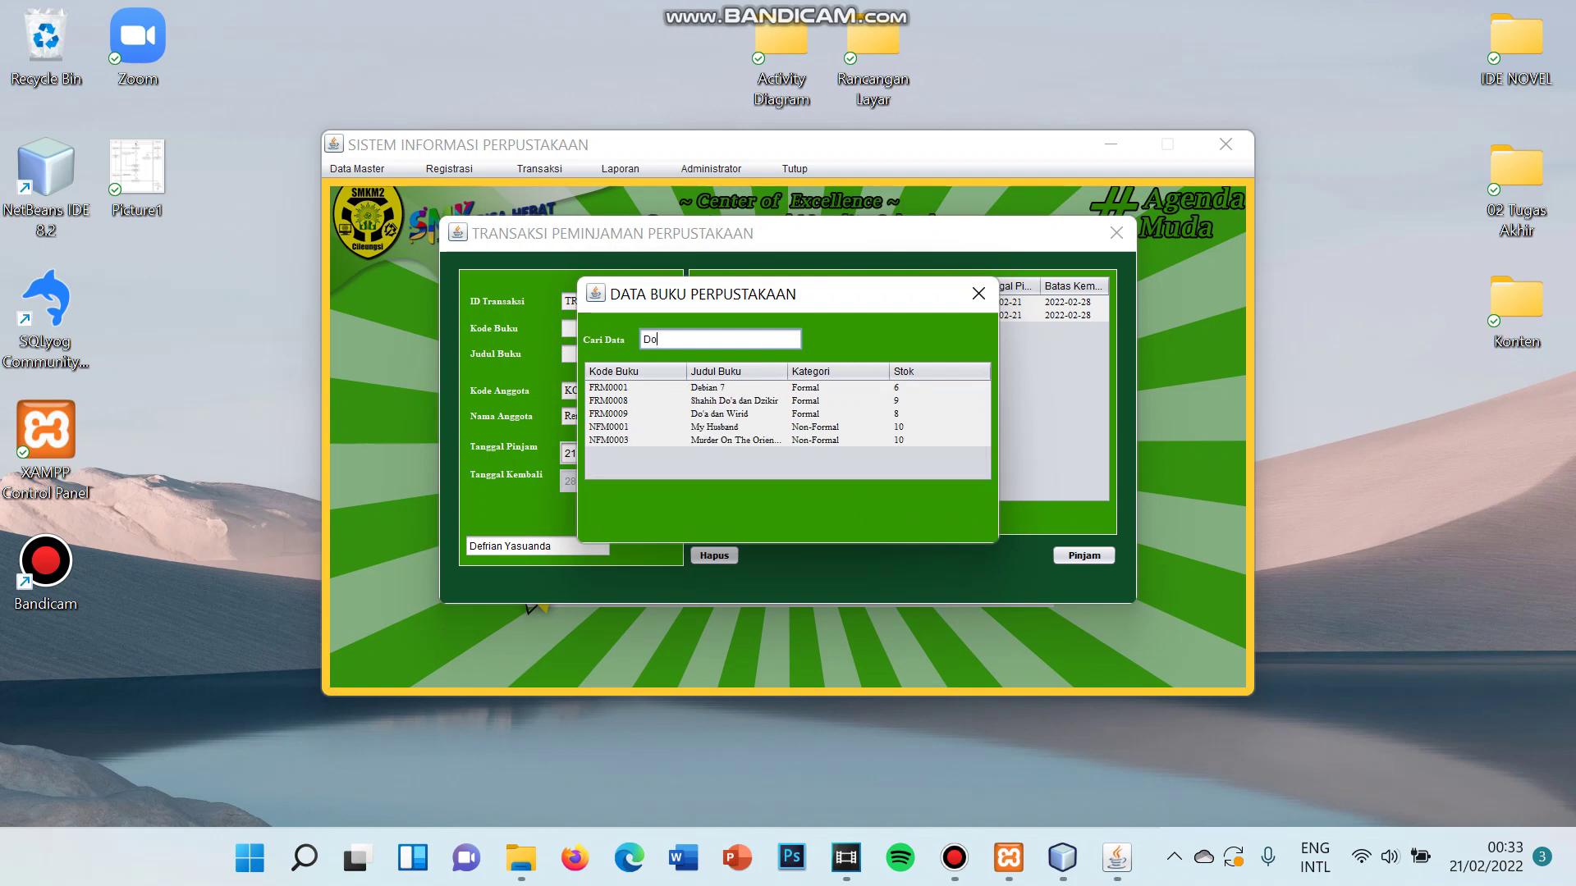
pyautogui.write('a')
pyautogui.press('BackSpace')
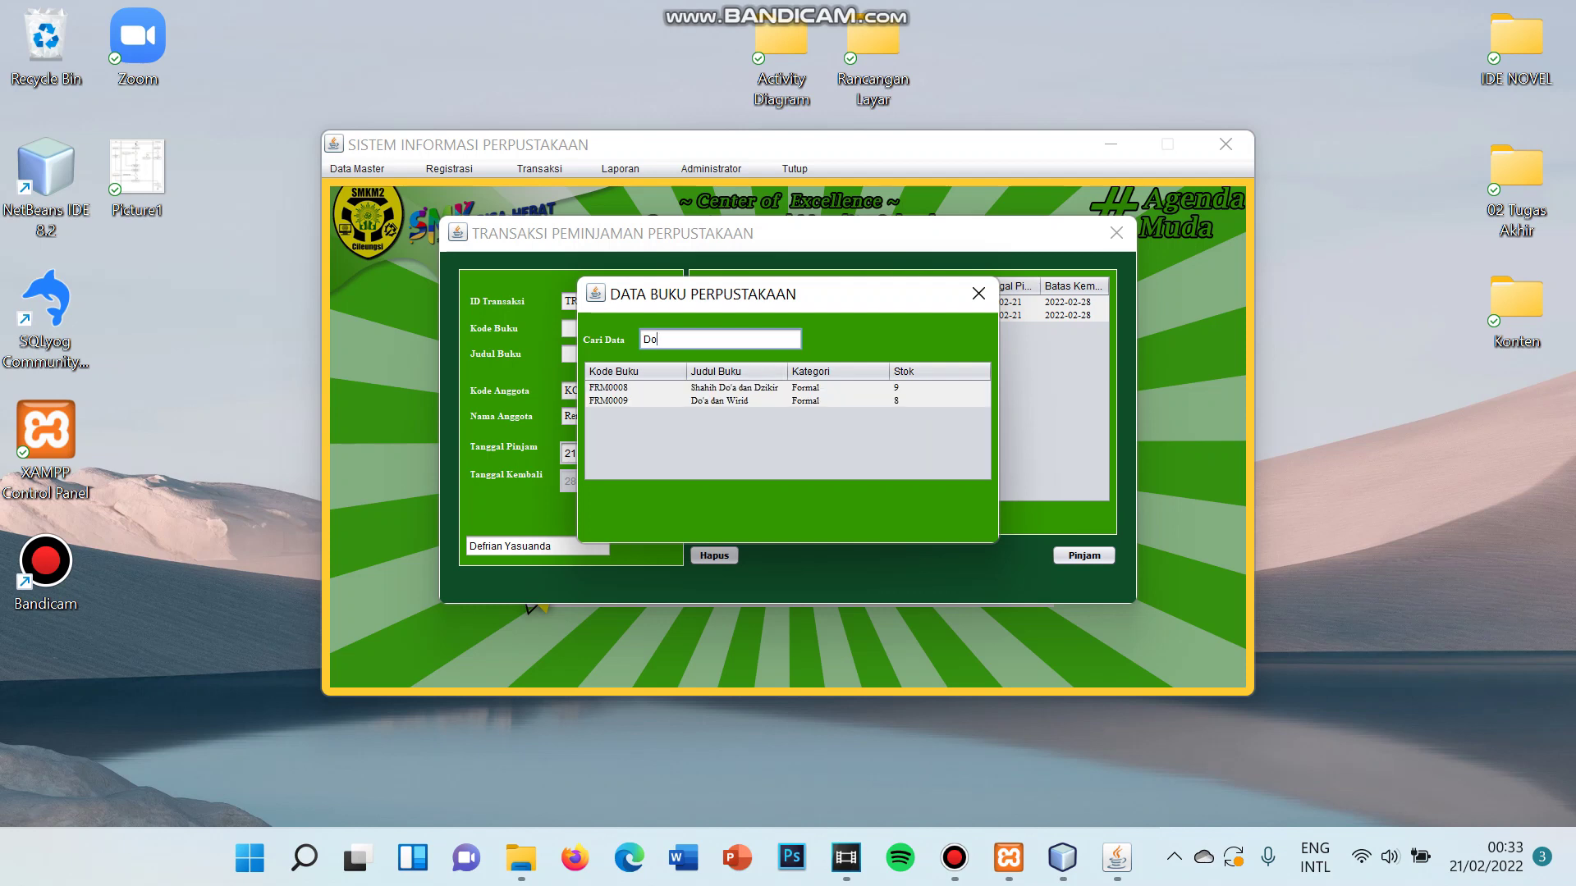
pyautogui.click(719, 400)
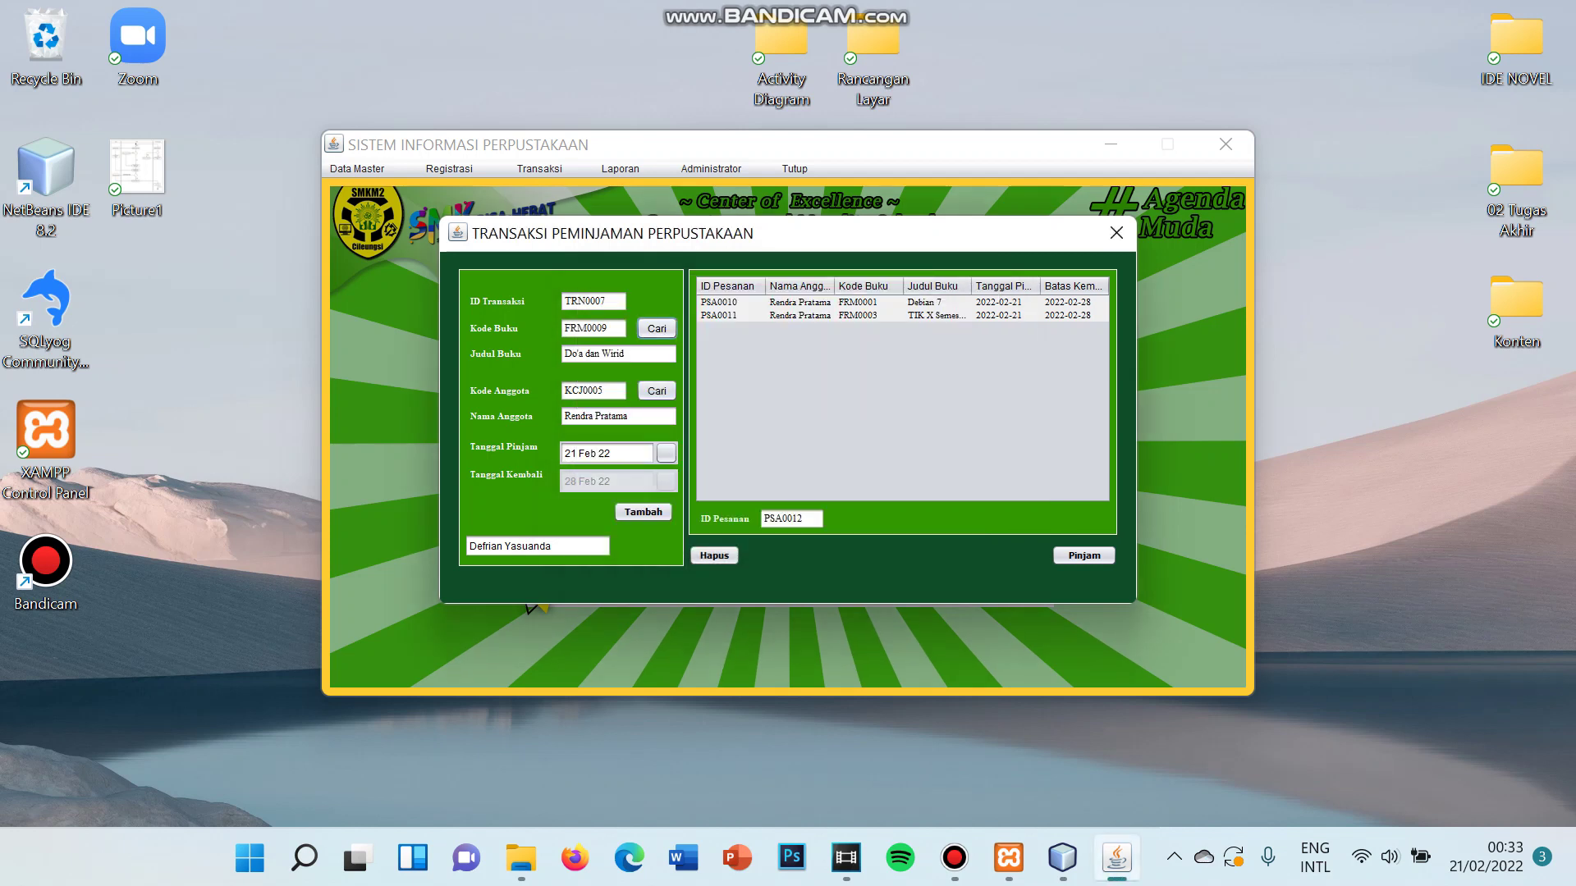
# - Add Do'a dan Wirid as loan line PSA0012, then complete the three-book loan with Pinjam
pyautogui.click(643, 512)
pyautogui.press('Return')
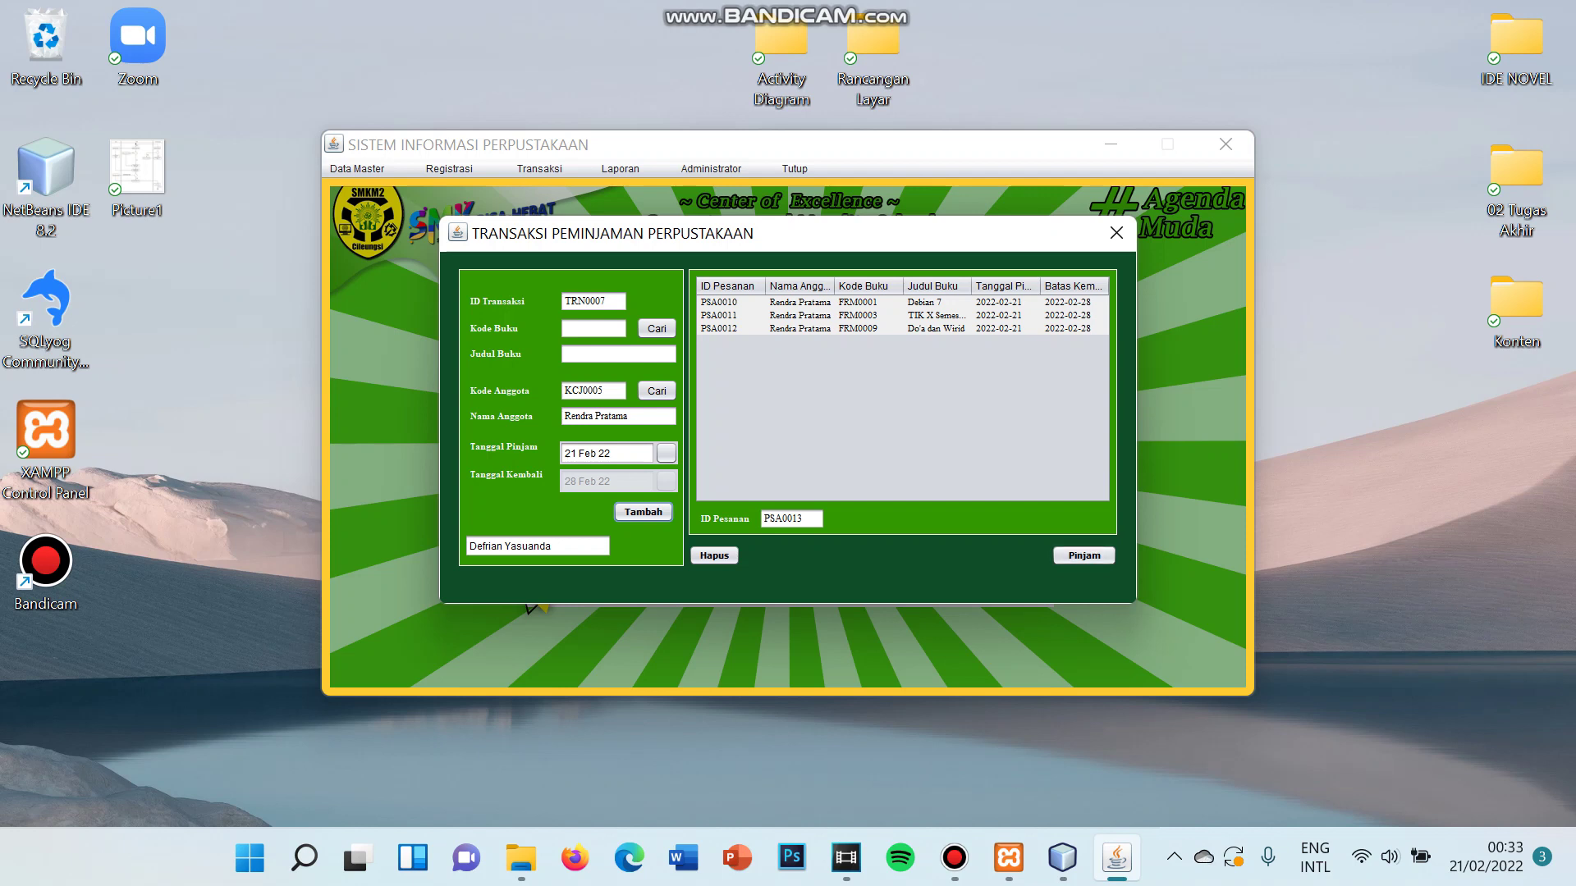
pyautogui.click(1083, 555)
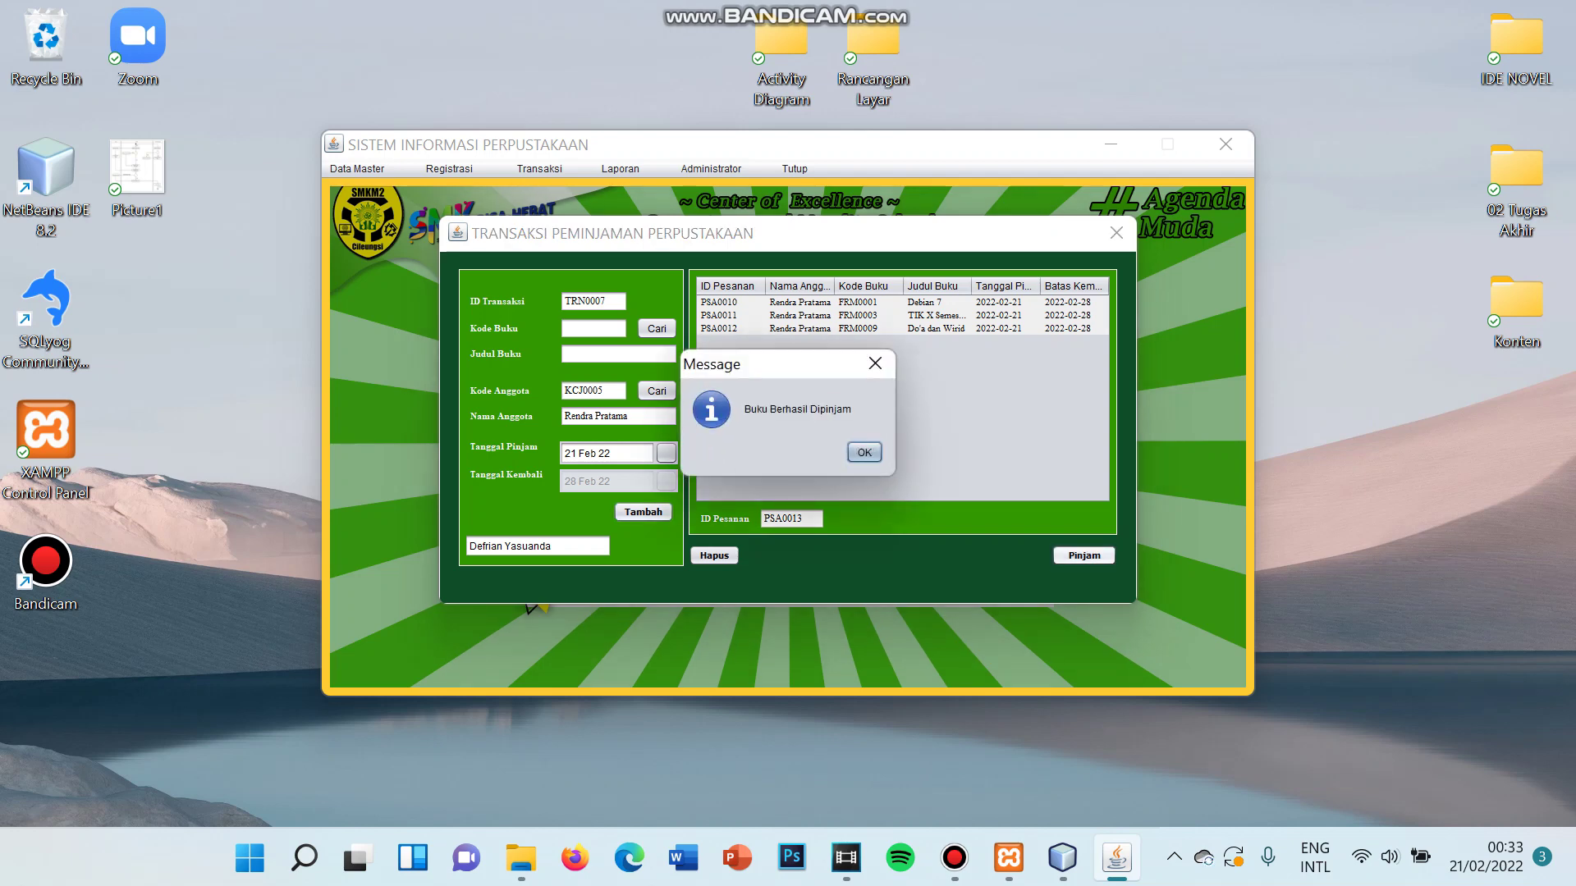
pyautogui.click(864, 452)
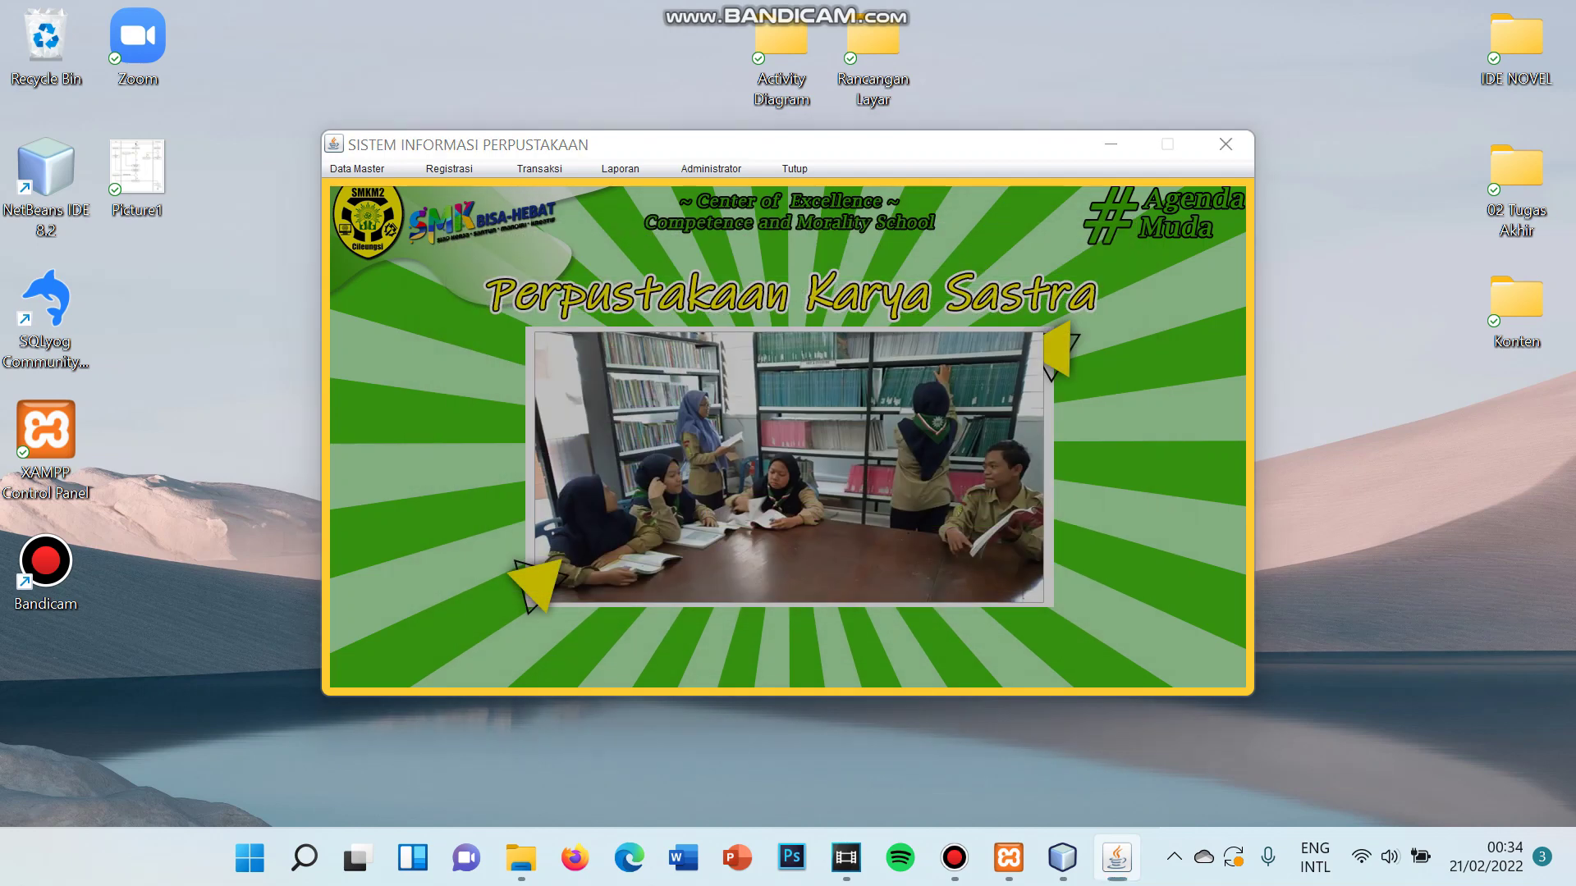
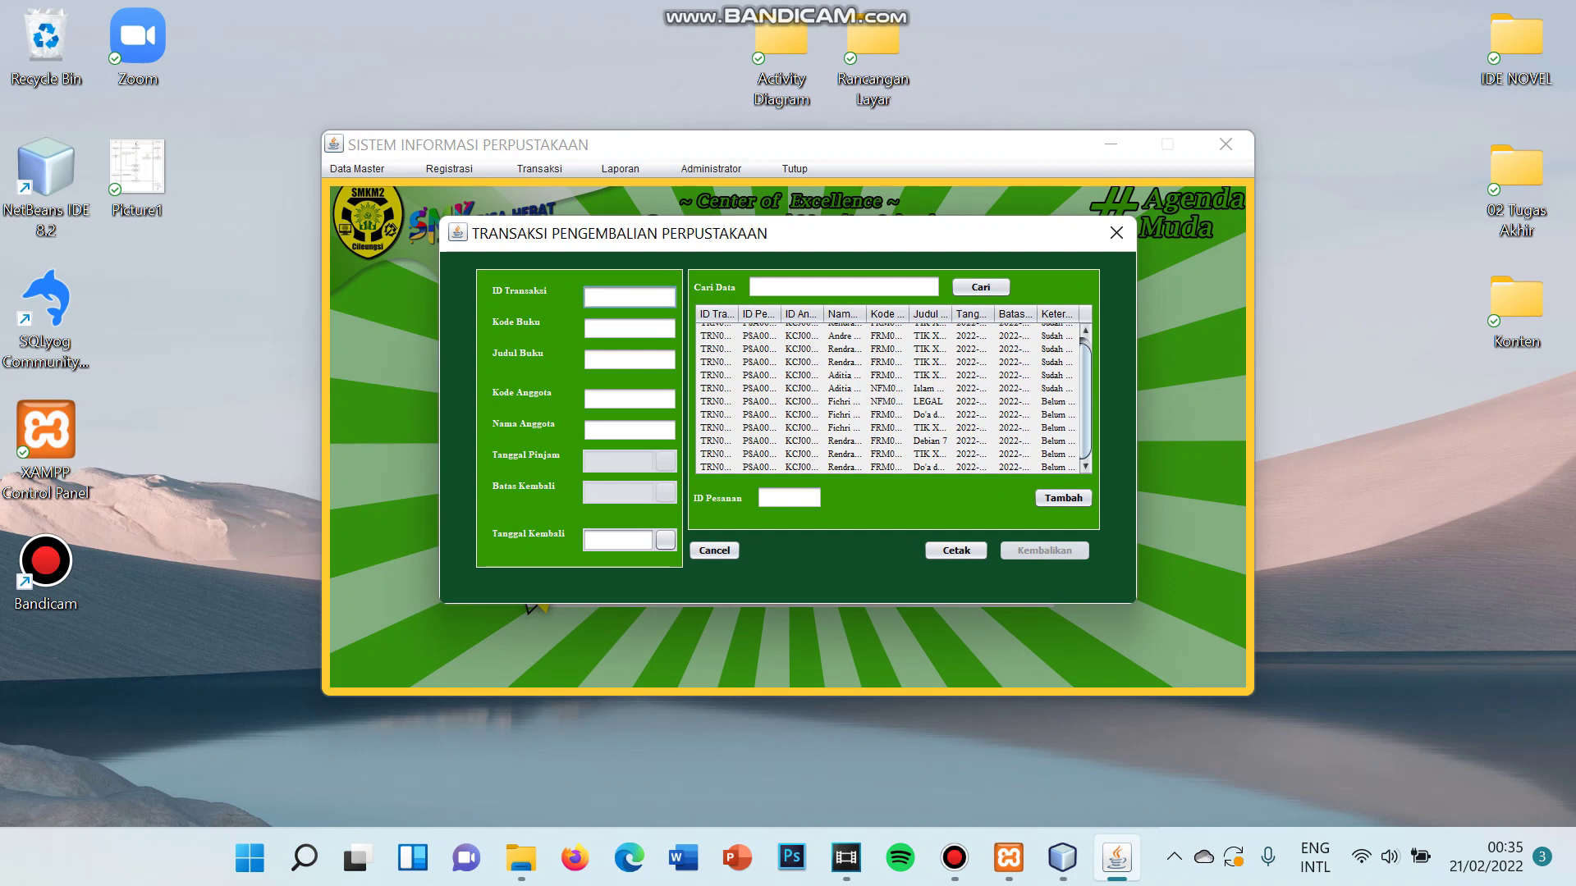
# - Search loans by the member's name and load loan PSA0010 (Debian 7, due 28 Feb 22) into the return form
pyautogui.click(843, 286)
pyautogui.write('Re')
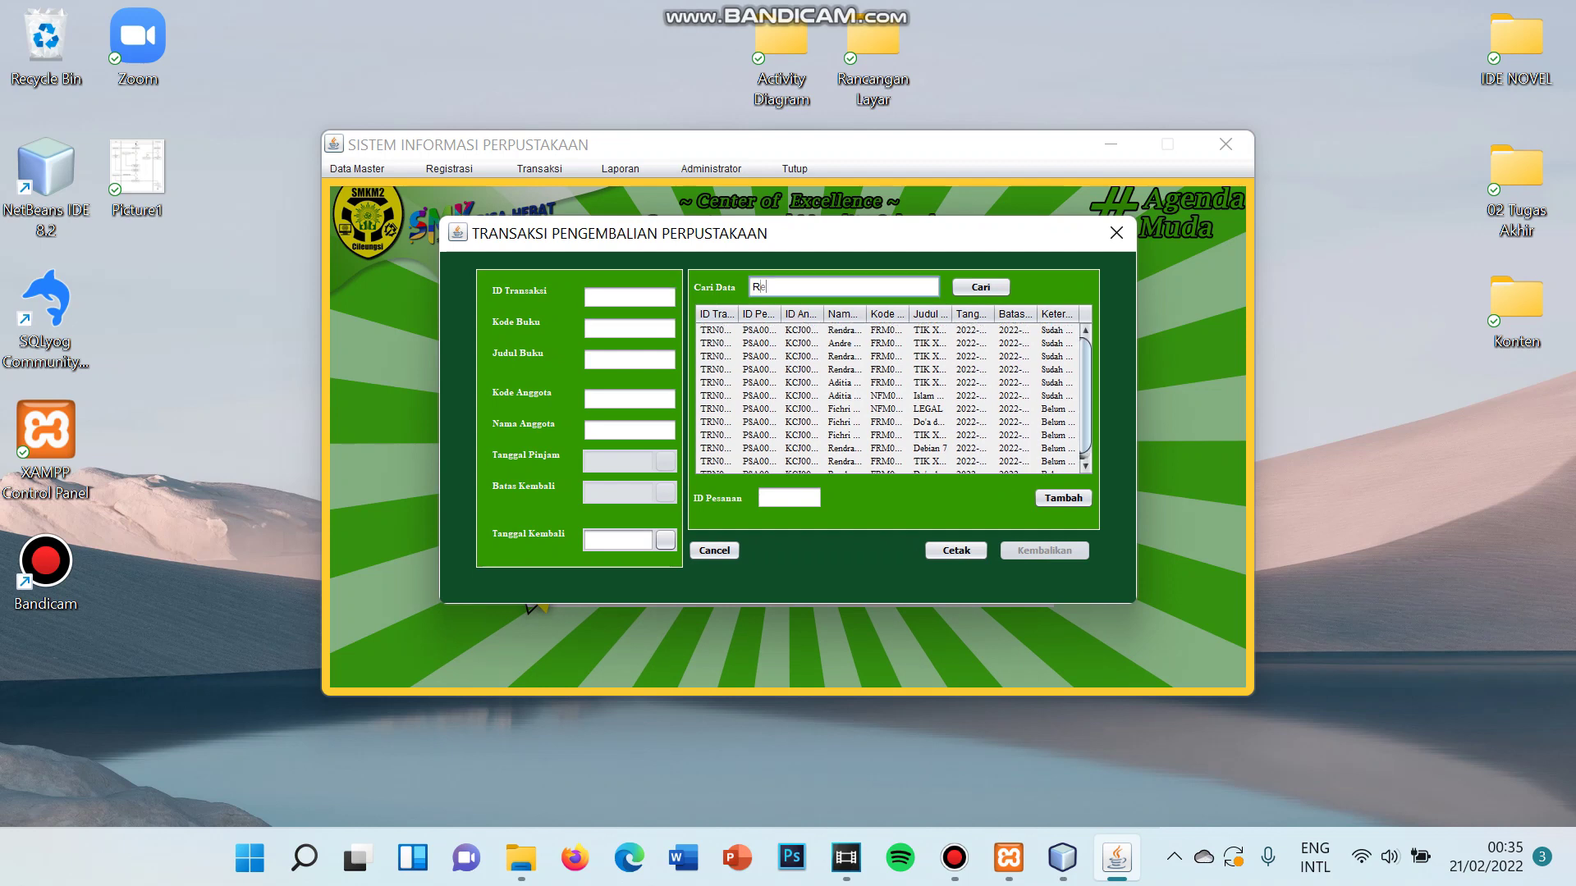
pyautogui.write('ndra')
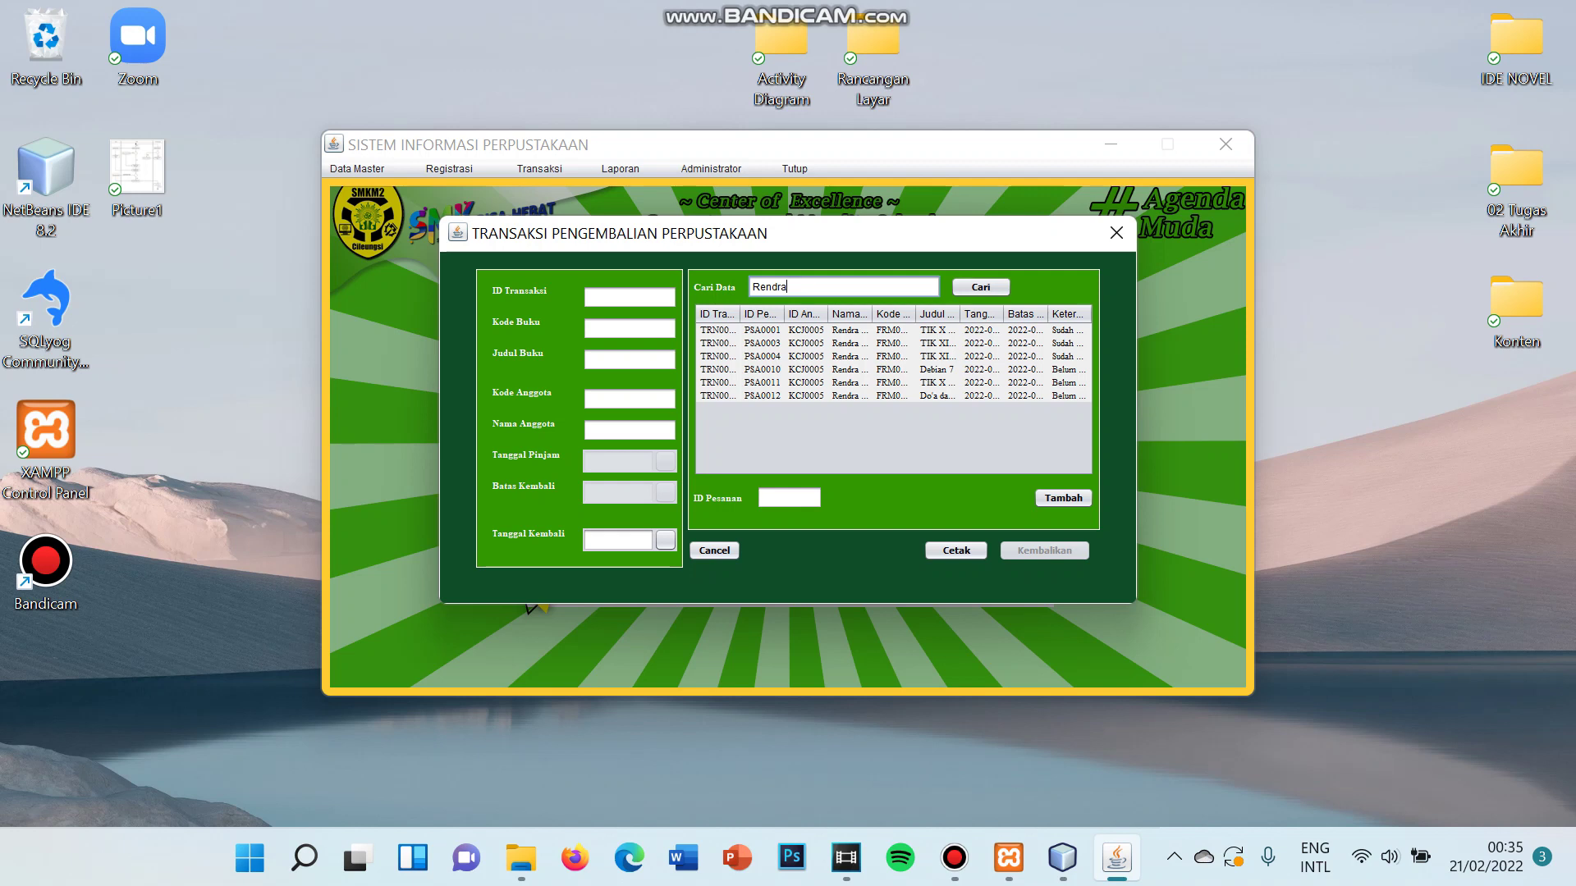
pyautogui.click(894, 370)
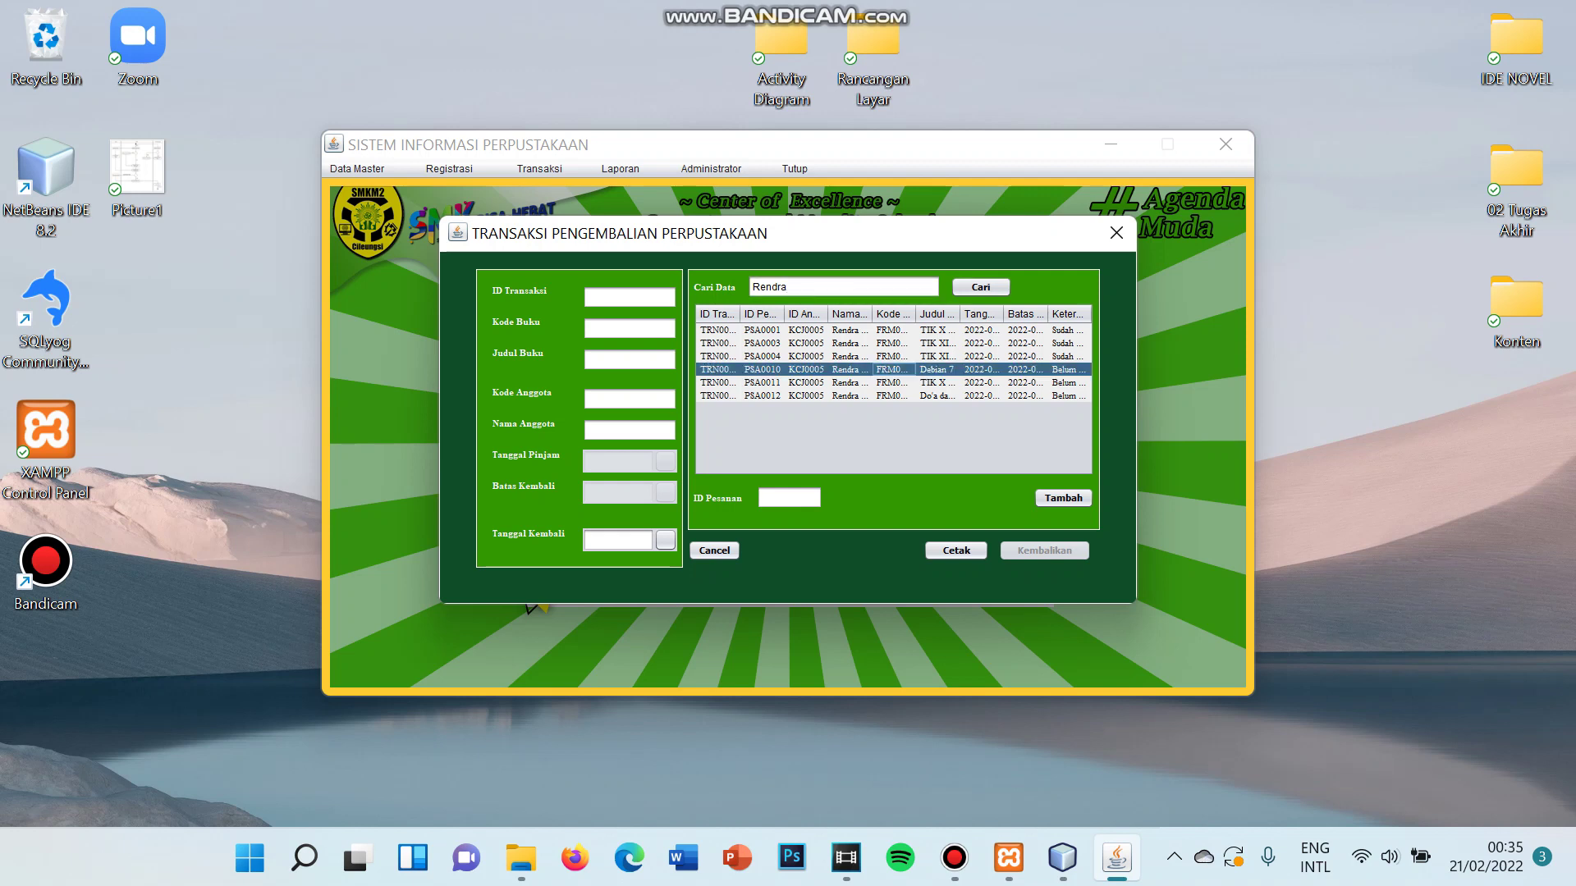
pyautogui.click(894, 384)
pyautogui.click(893, 370)
pyautogui.click(1063, 497)
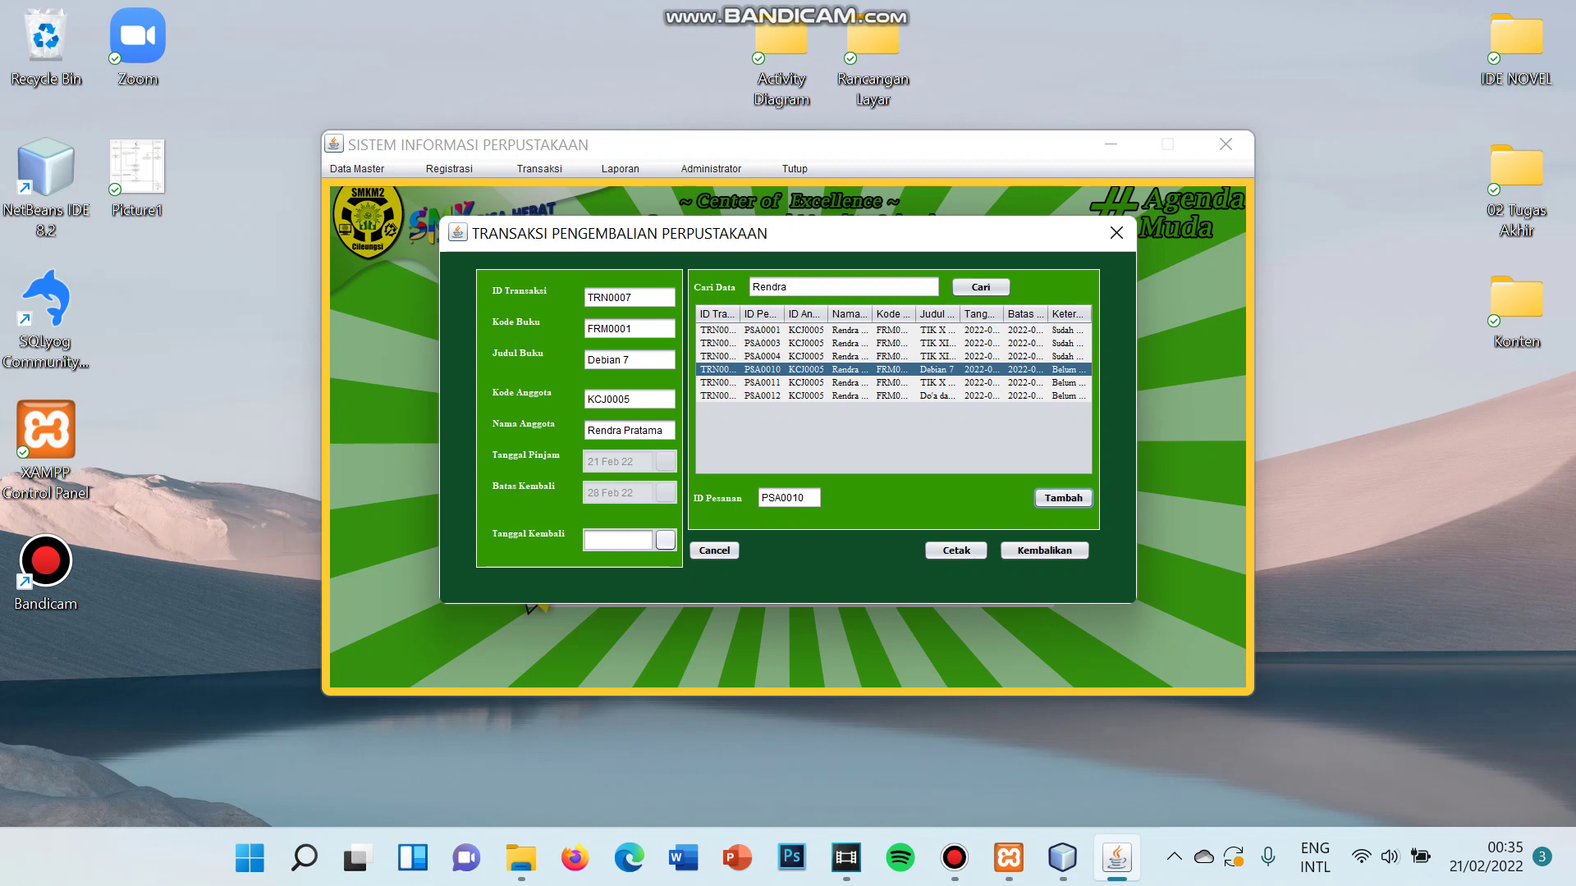
# - Set the Tanggal Kembali return date to 21 February 2022
pyautogui.click(664, 539)
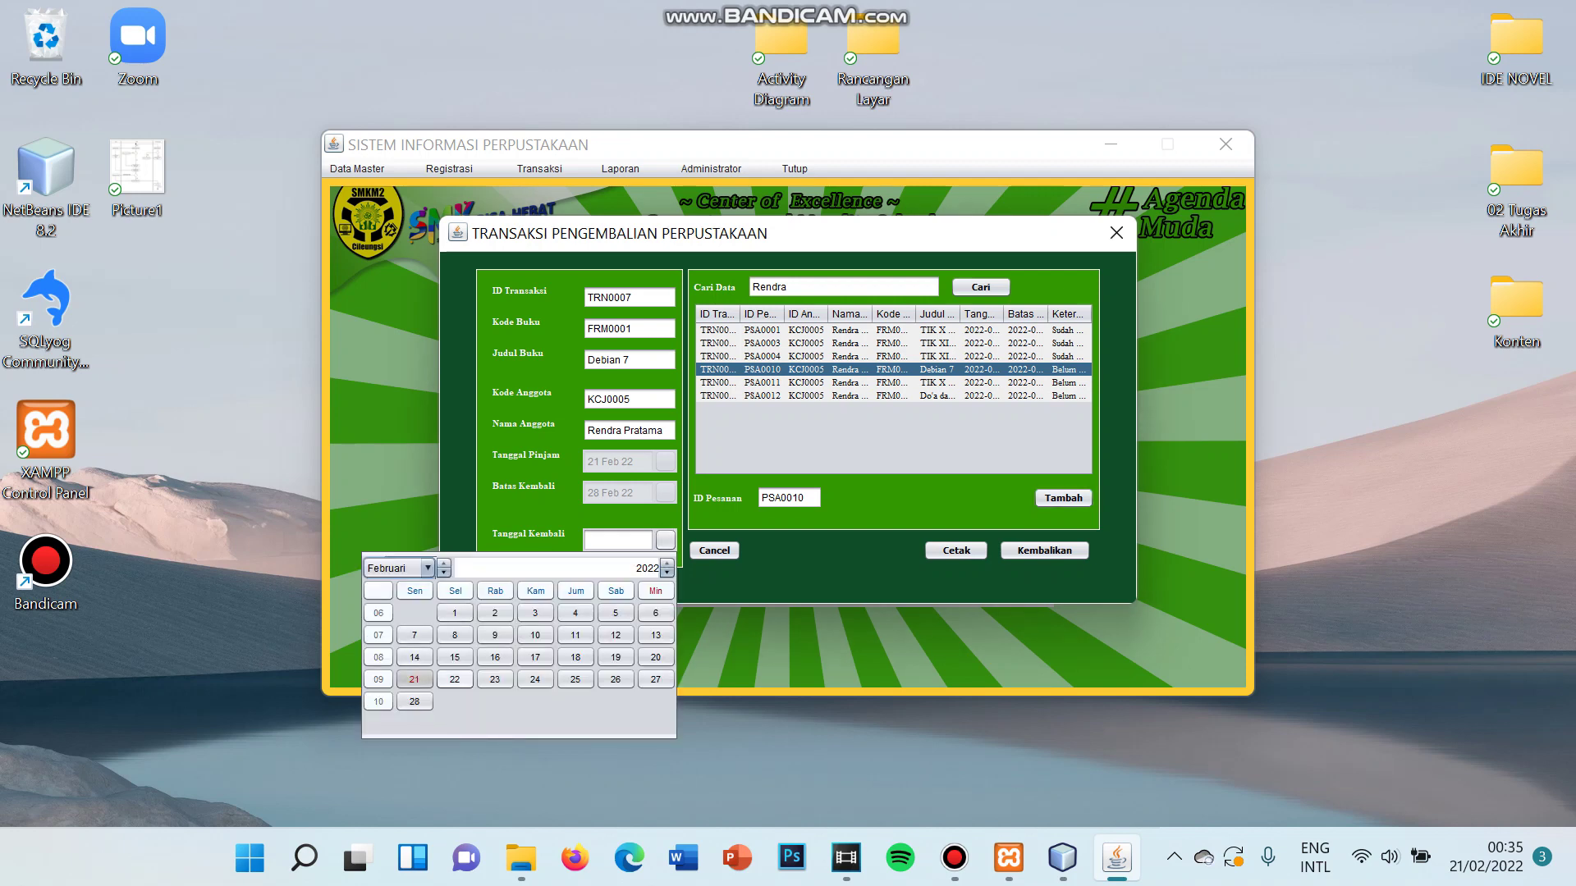
pyautogui.click(415, 680)
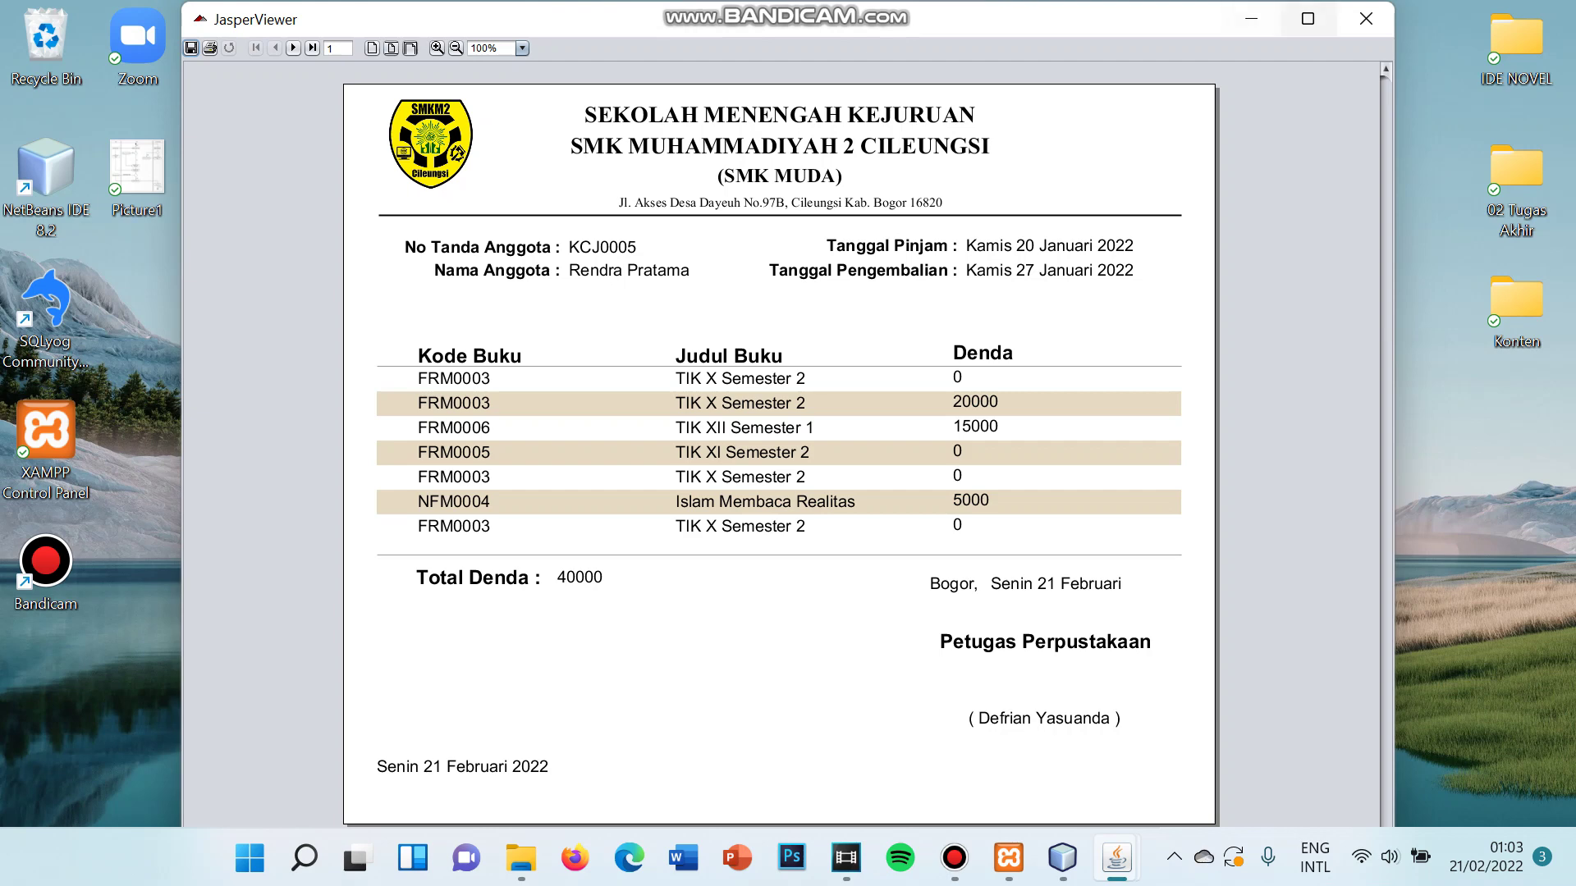
# - Close the fine receipt, view the Laporan Transaksi report of six returned transactions, then close it
pyautogui.click(1366, 18)
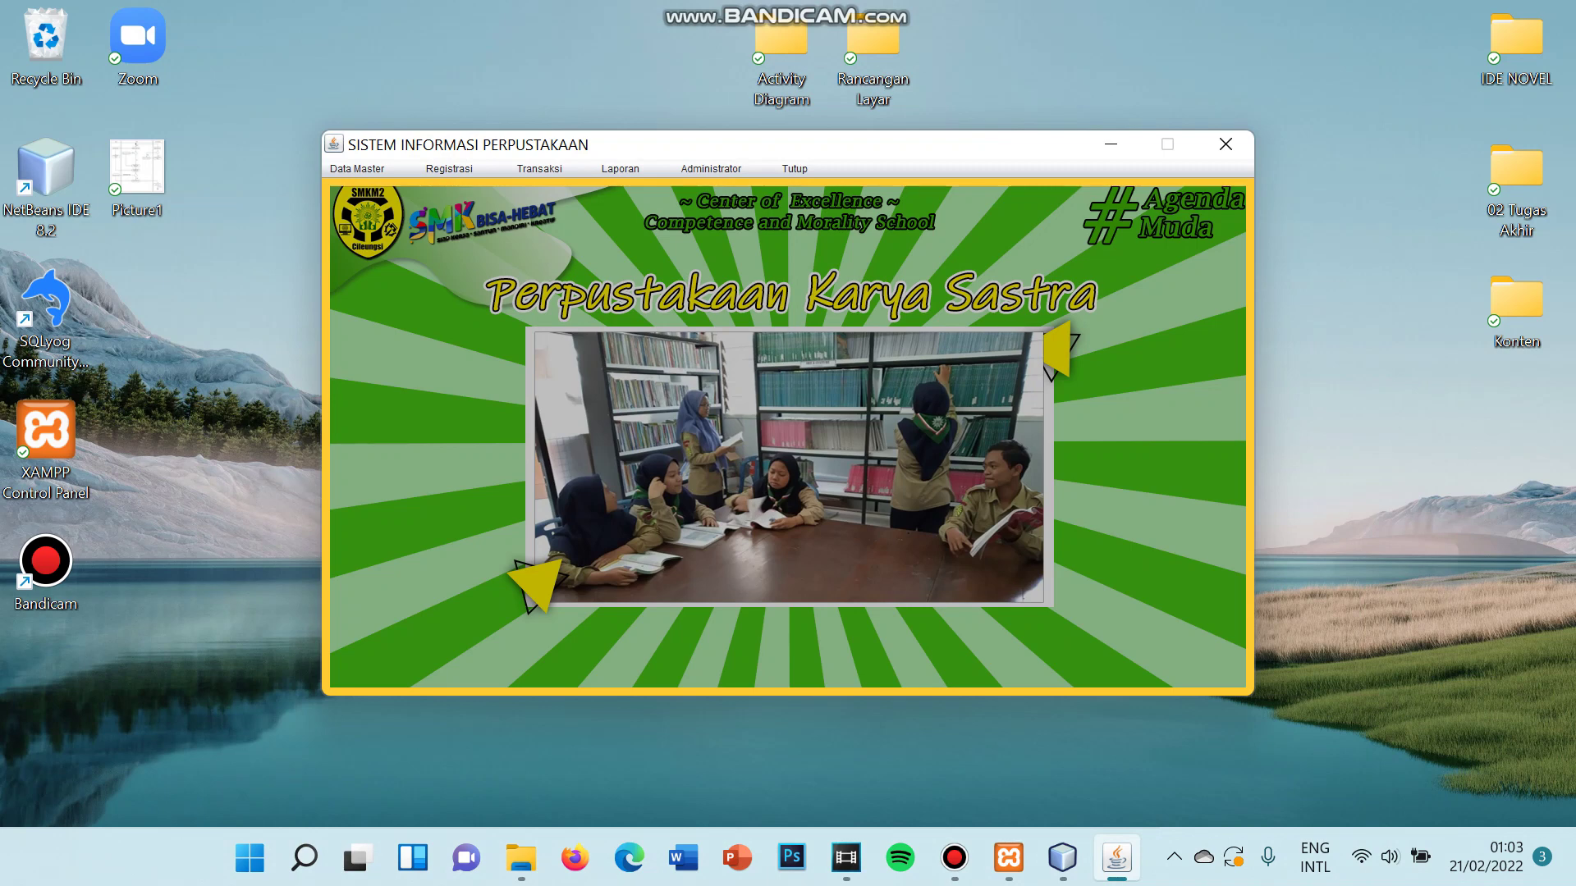
pyautogui.click(620, 168)
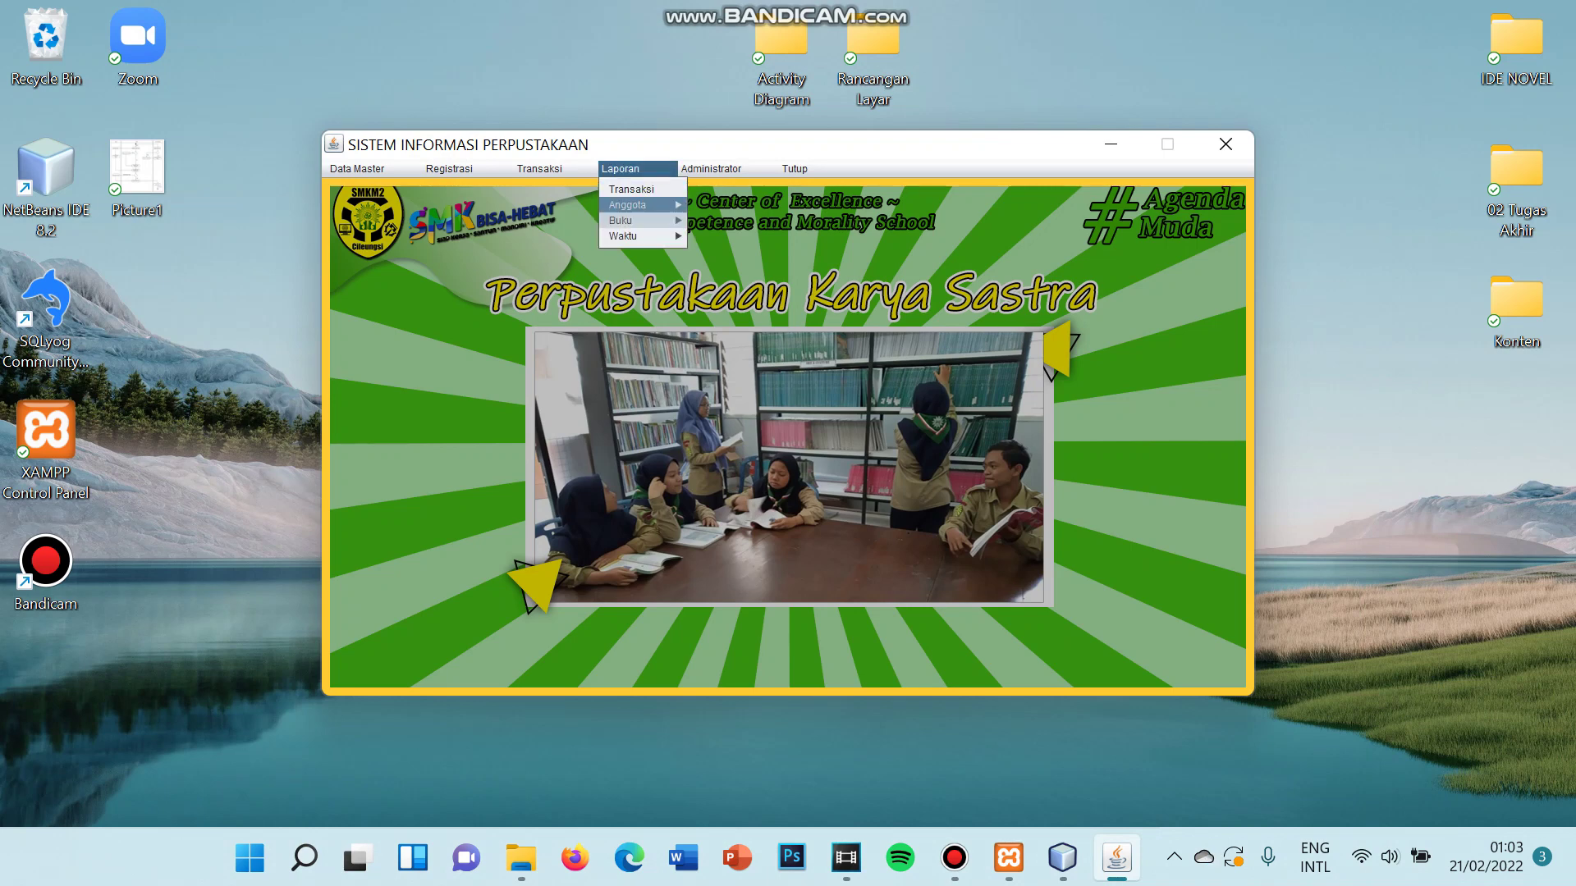
pyautogui.click(640, 204)
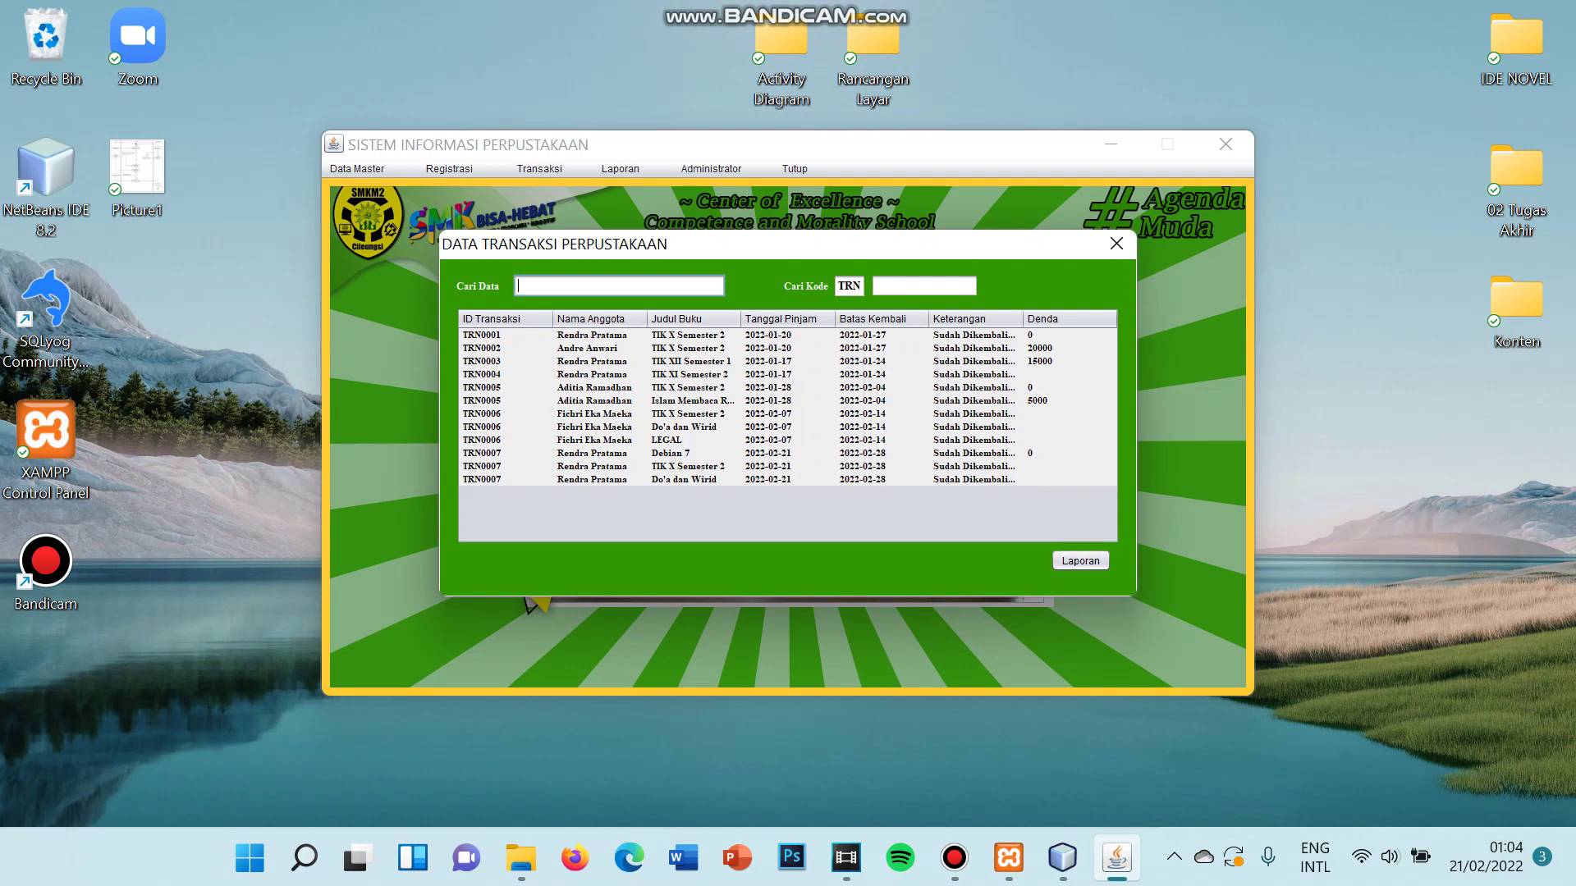
pyautogui.click(1080, 560)
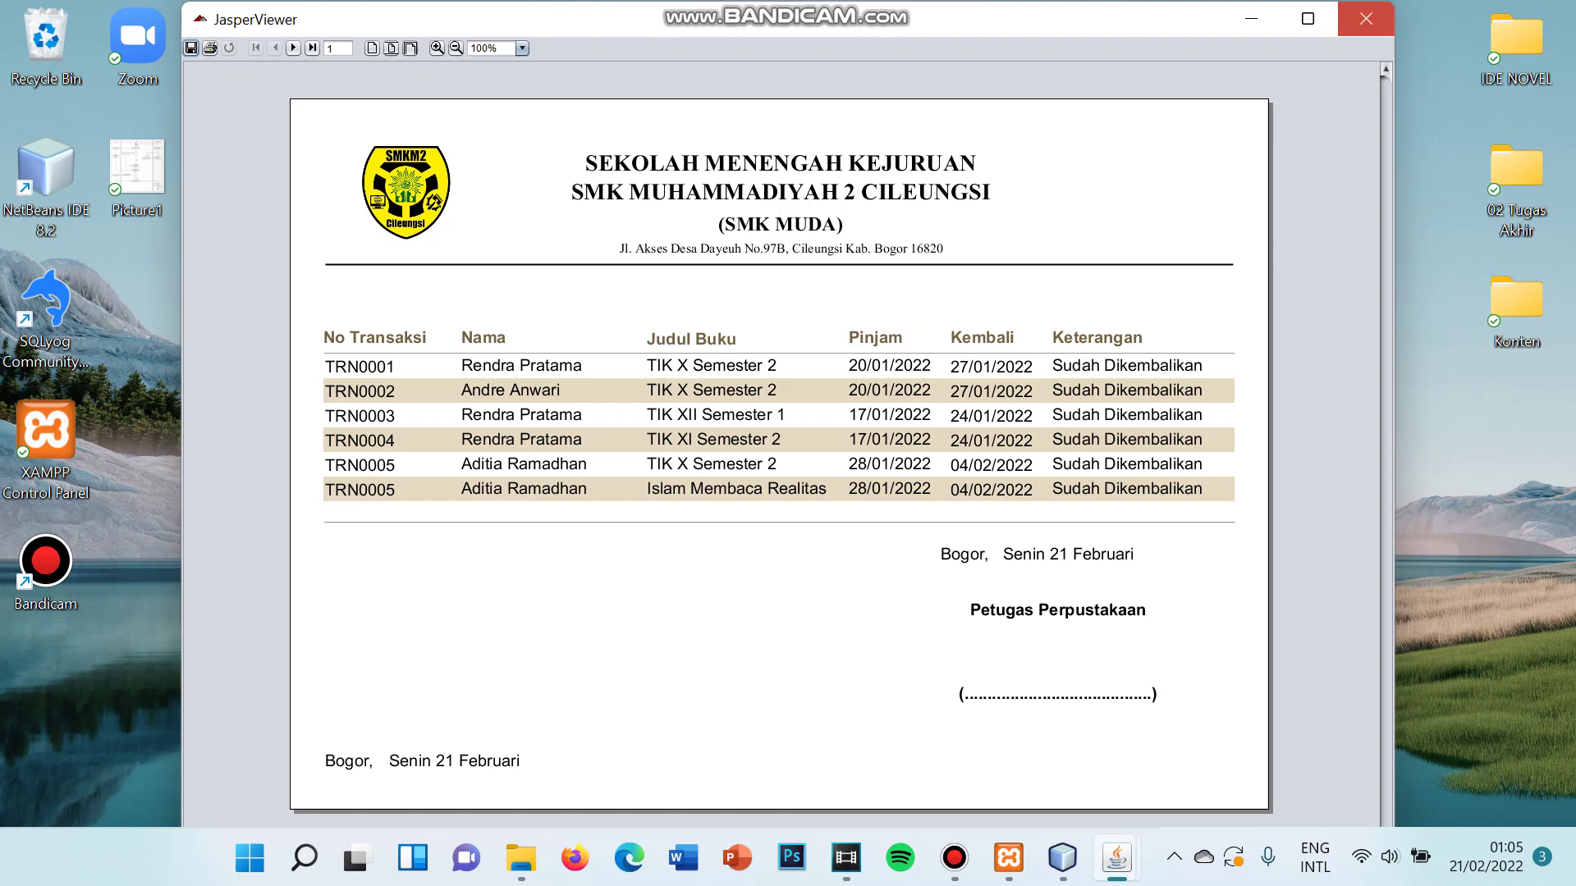
pyautogui.click(1365, 18)
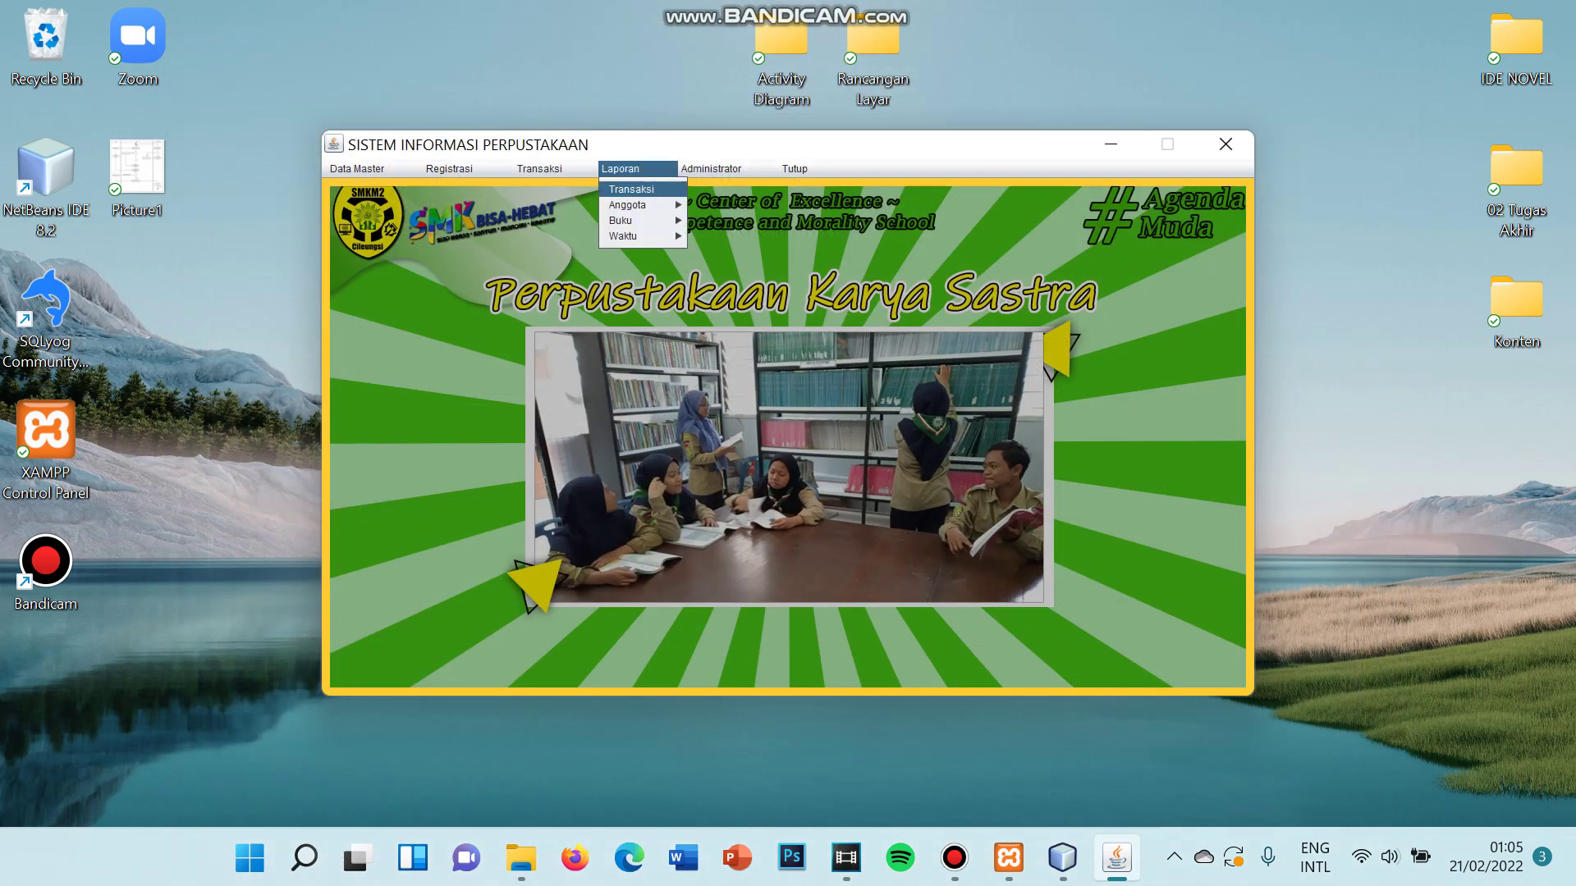
# - Generate the member report for 'kelas 12', page through its three pages, and close it
pyautogui.moveTo(640, 204)
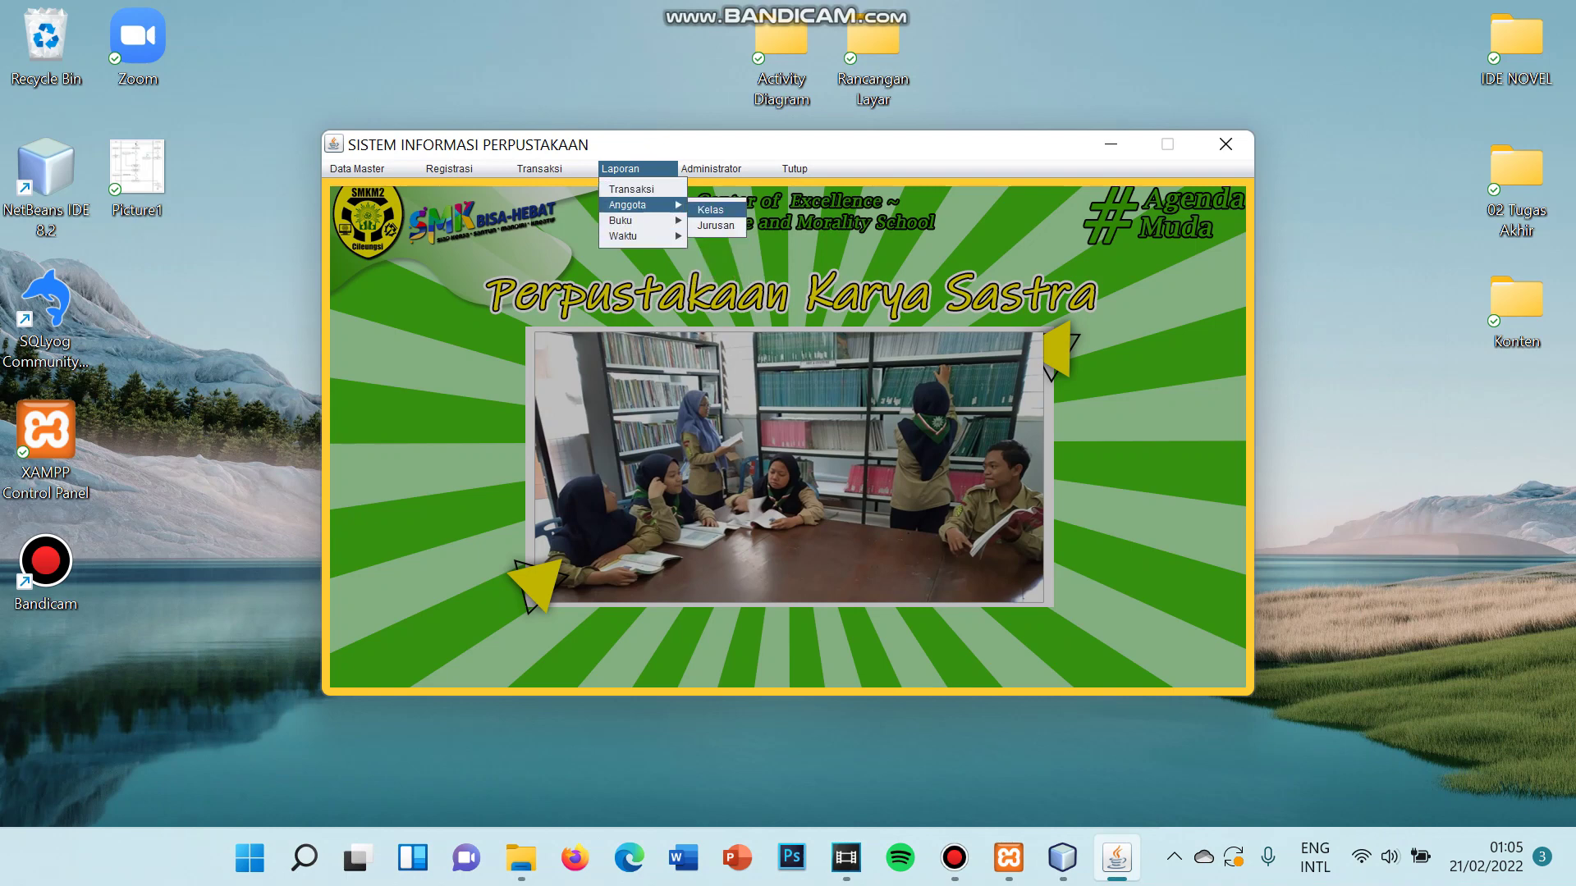
pyautogui.click(710, 210)
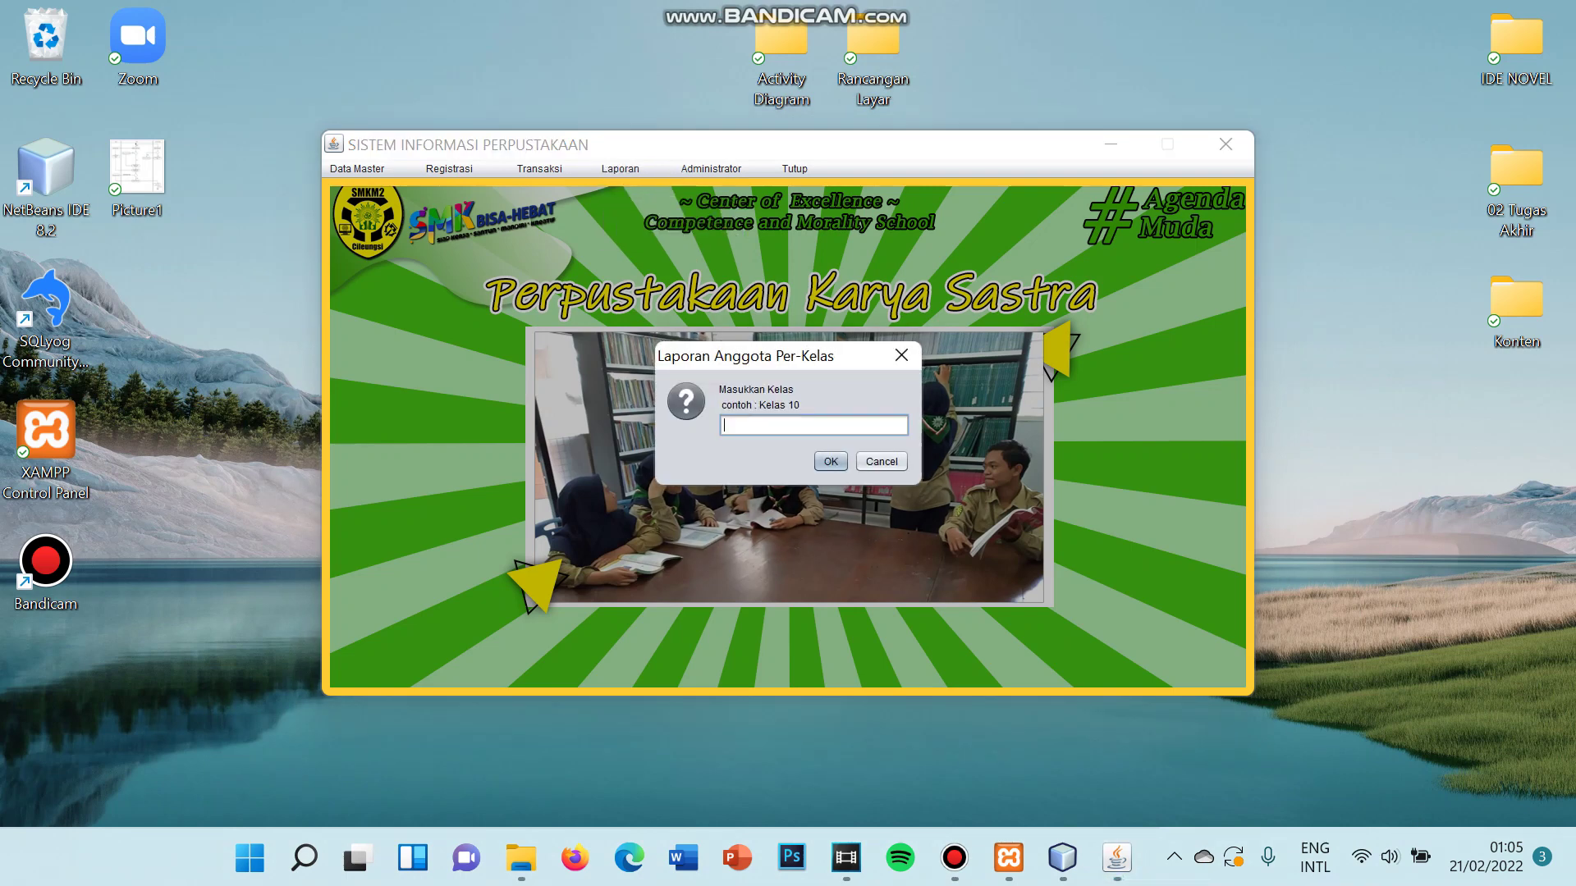
pyautogui.write('kelas 12')
pyautogui.click(831, 461)
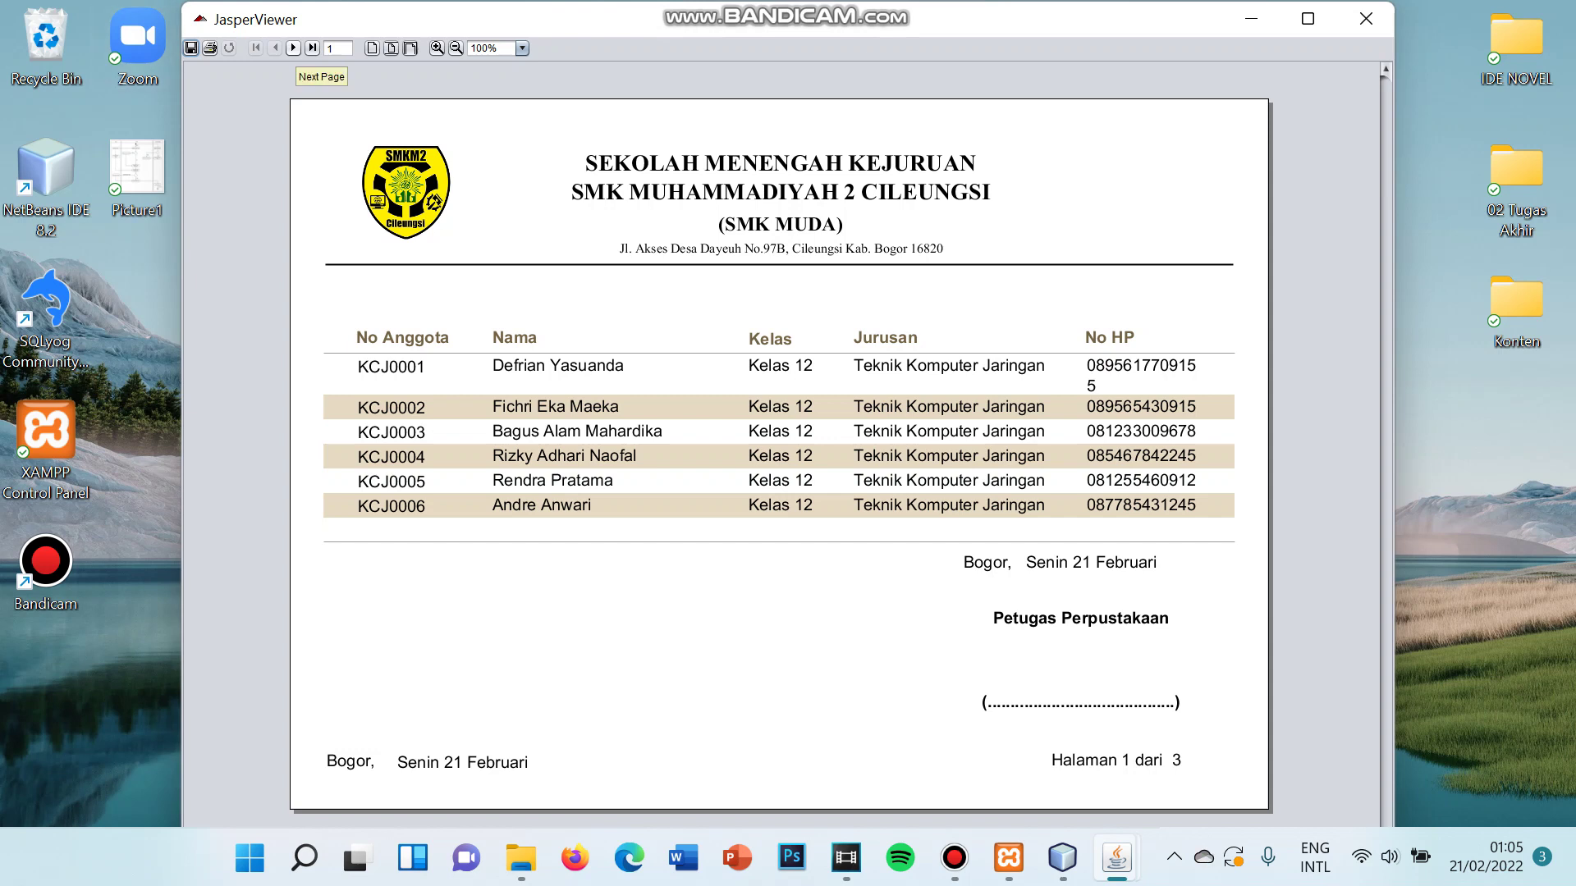
pyautogui.click(293, 47)
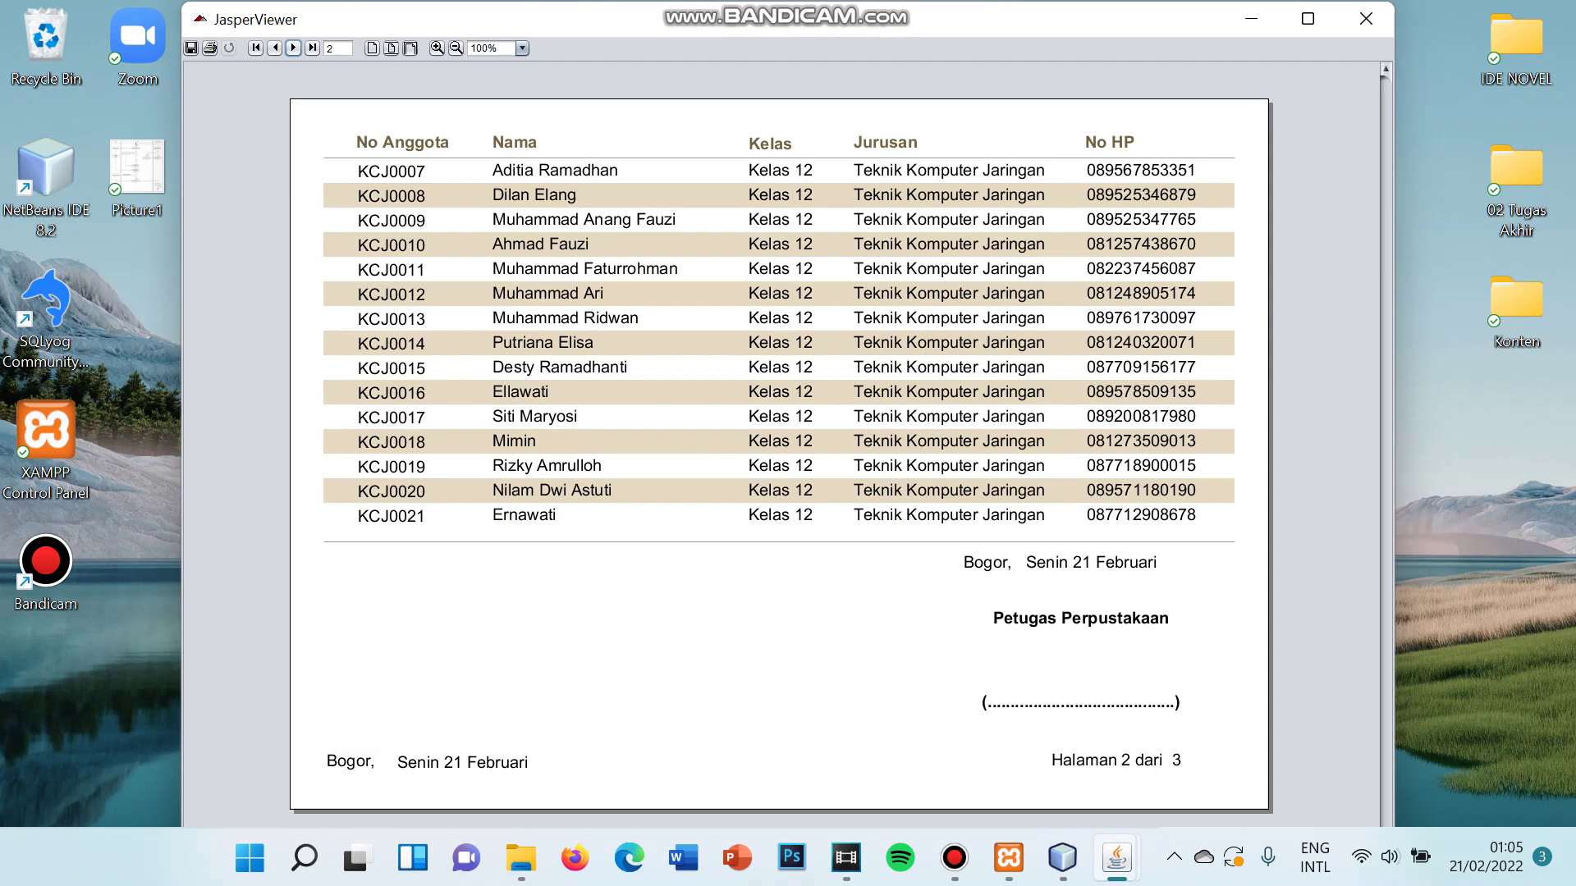
pyautogui.click(293, 48)
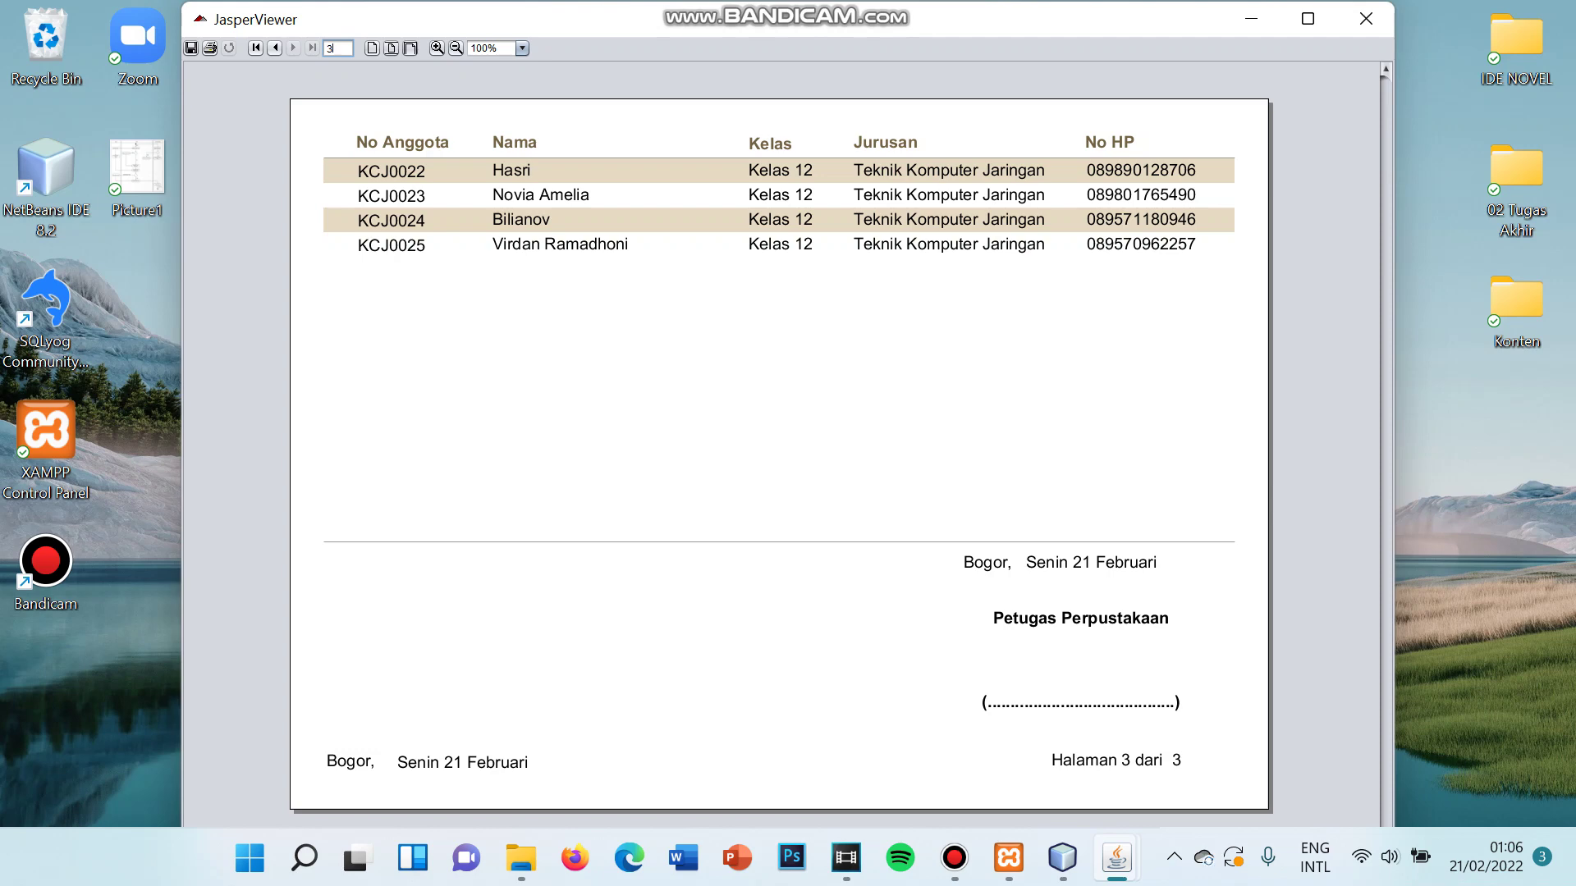
pyautogui.click(1366, 18)
pyautogui.click(619, 168)
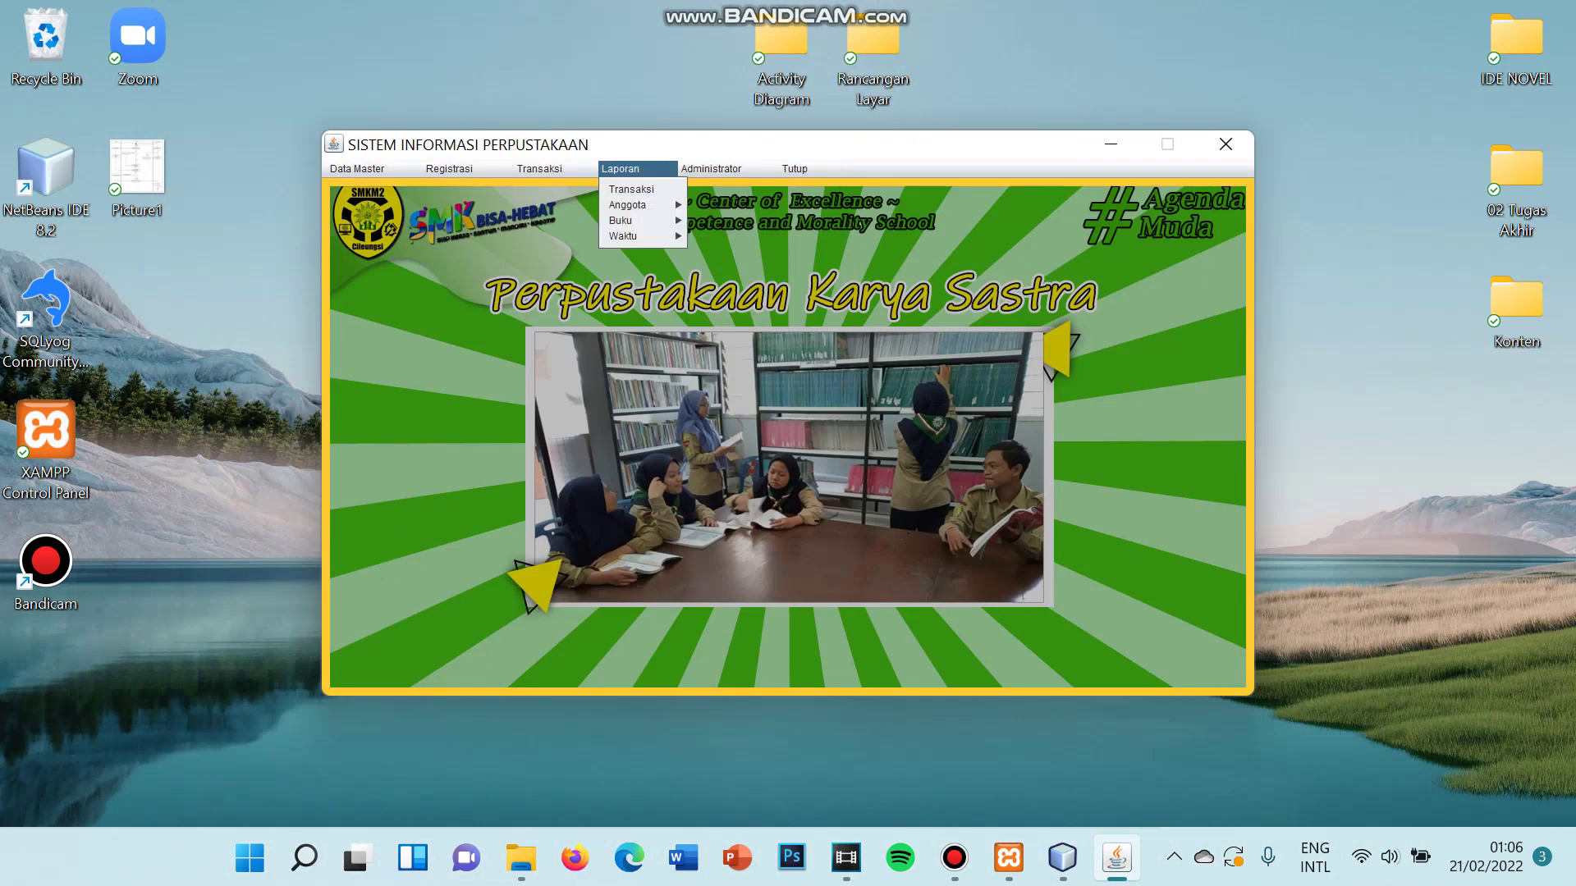
# - View the Formal books stock report listing four titles, then close it
pyautogui.moveTo(641, 237)
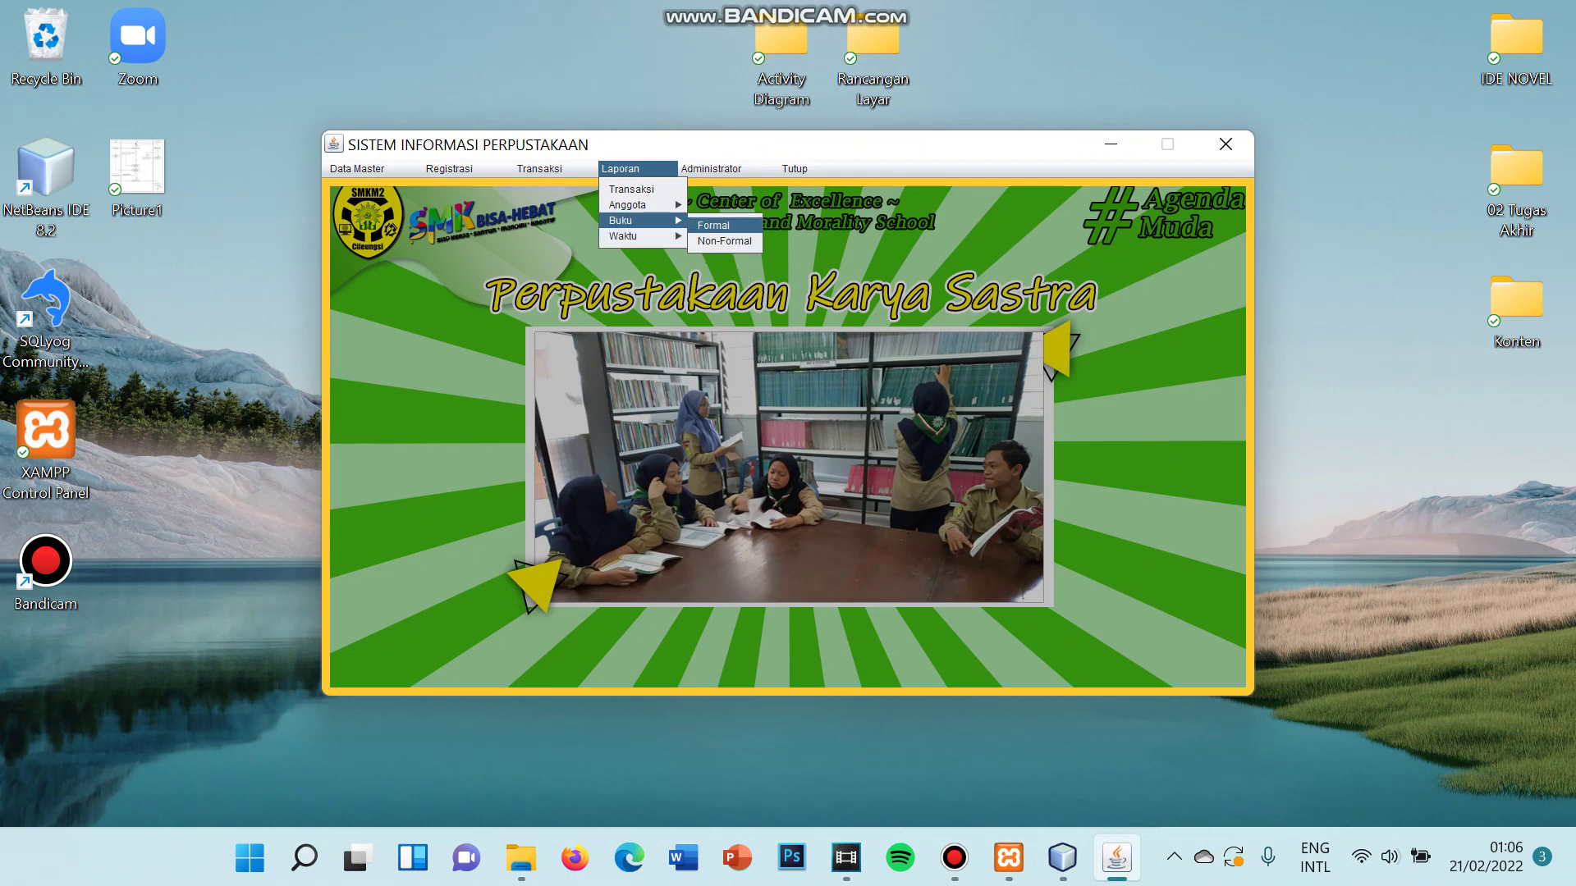
pyautogui.press('Down')
pyautogui.press('Down')
pyautogui.press('Down')
pyautogui.press('Down')
pyautogui.press('Down')
pyautogui.press('Up')
pyautogui.press('Return')
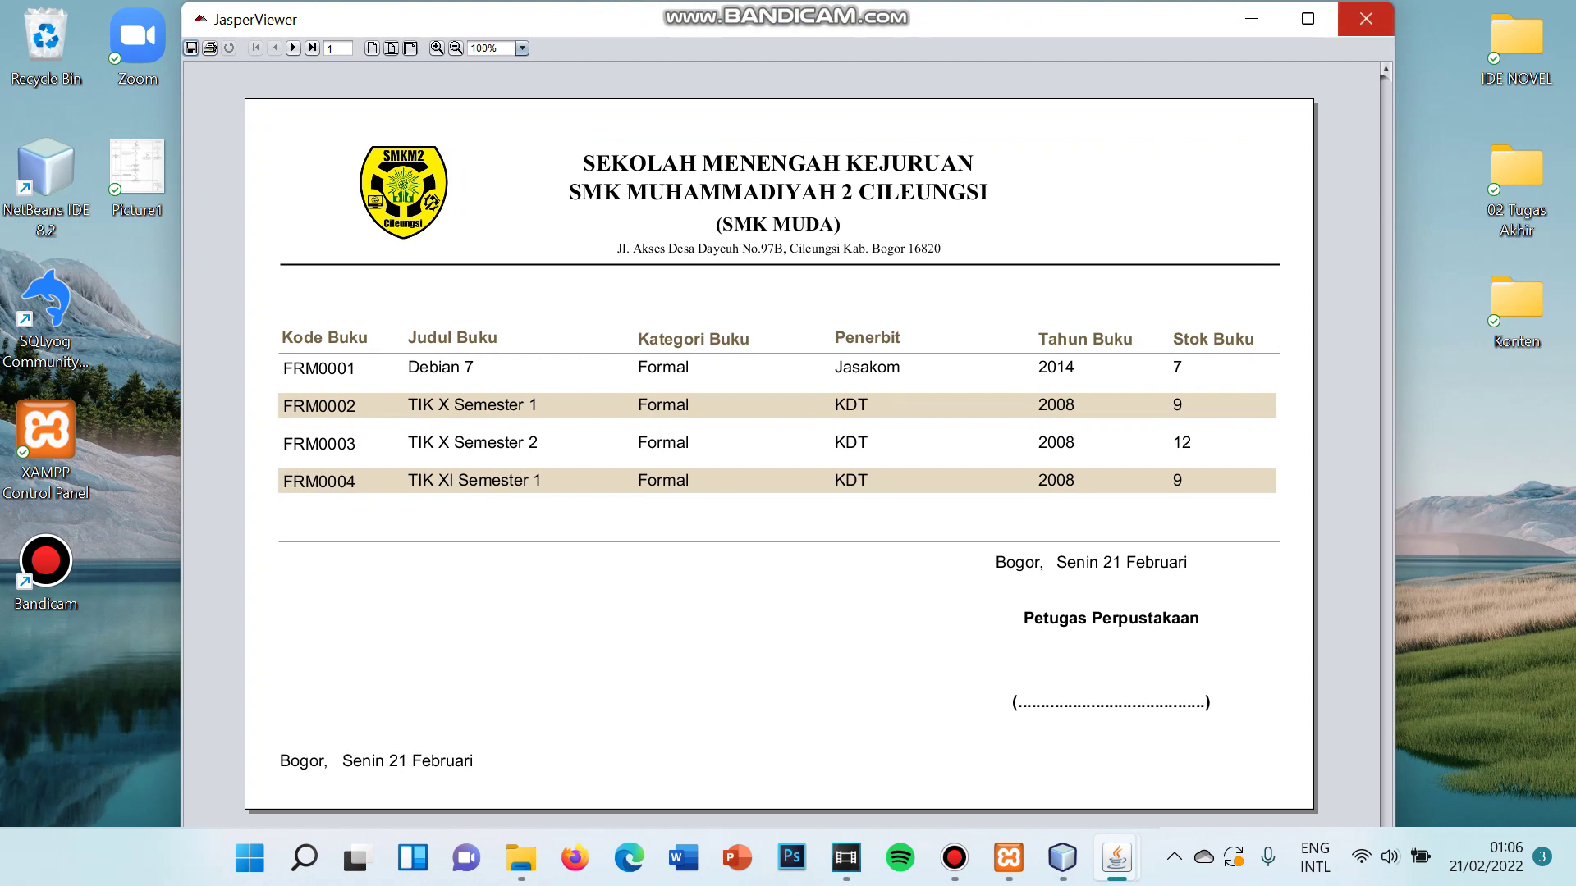
pyautogui.click(1365, 18)
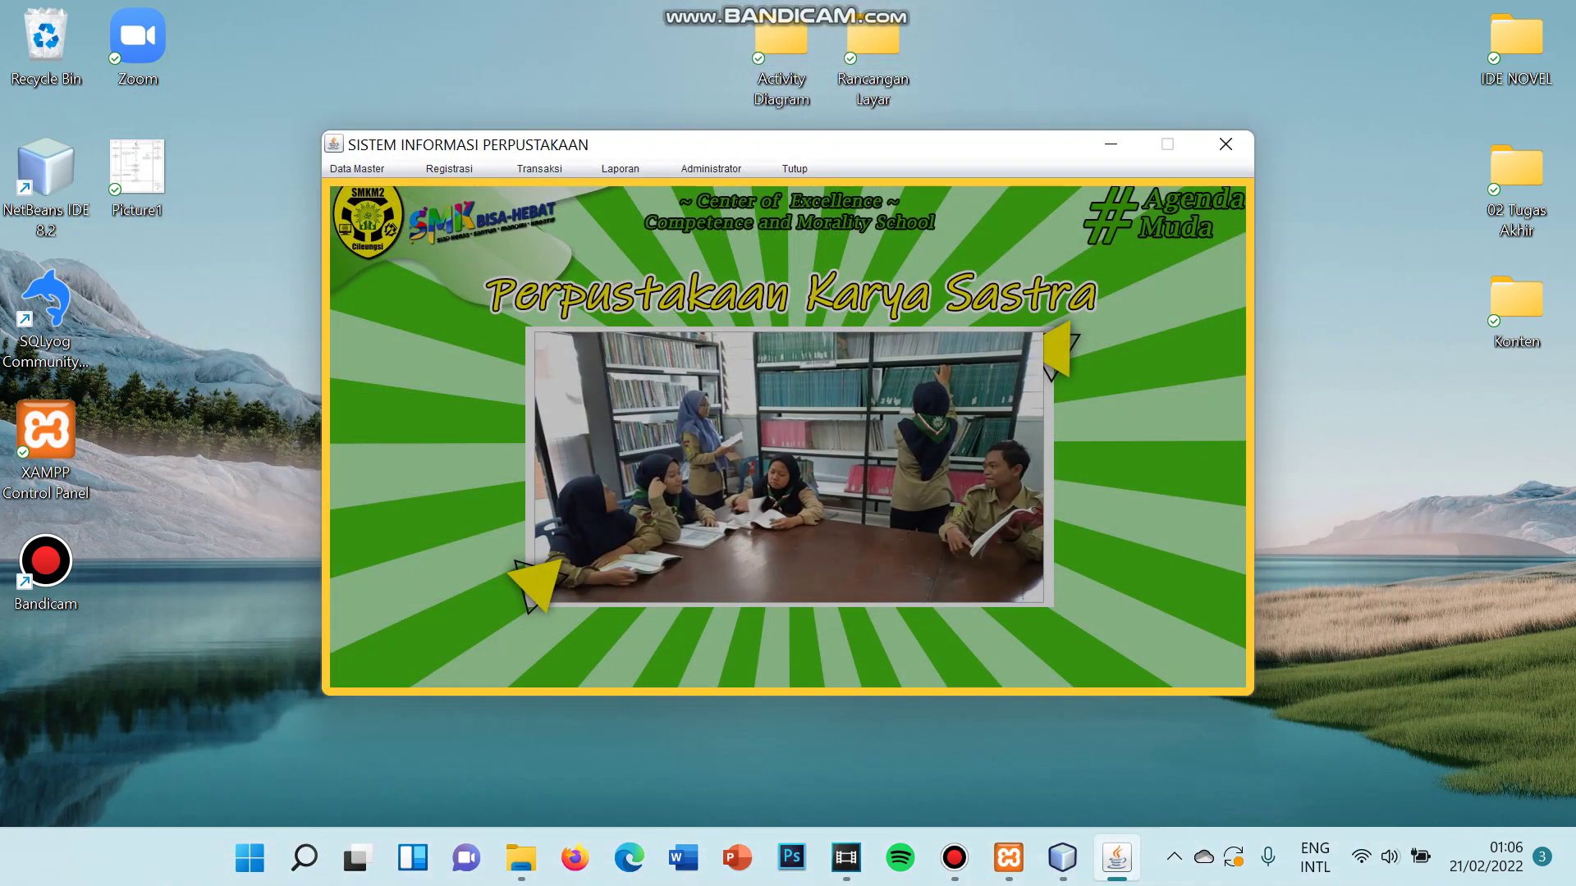
pyautogui.click(621, 169)
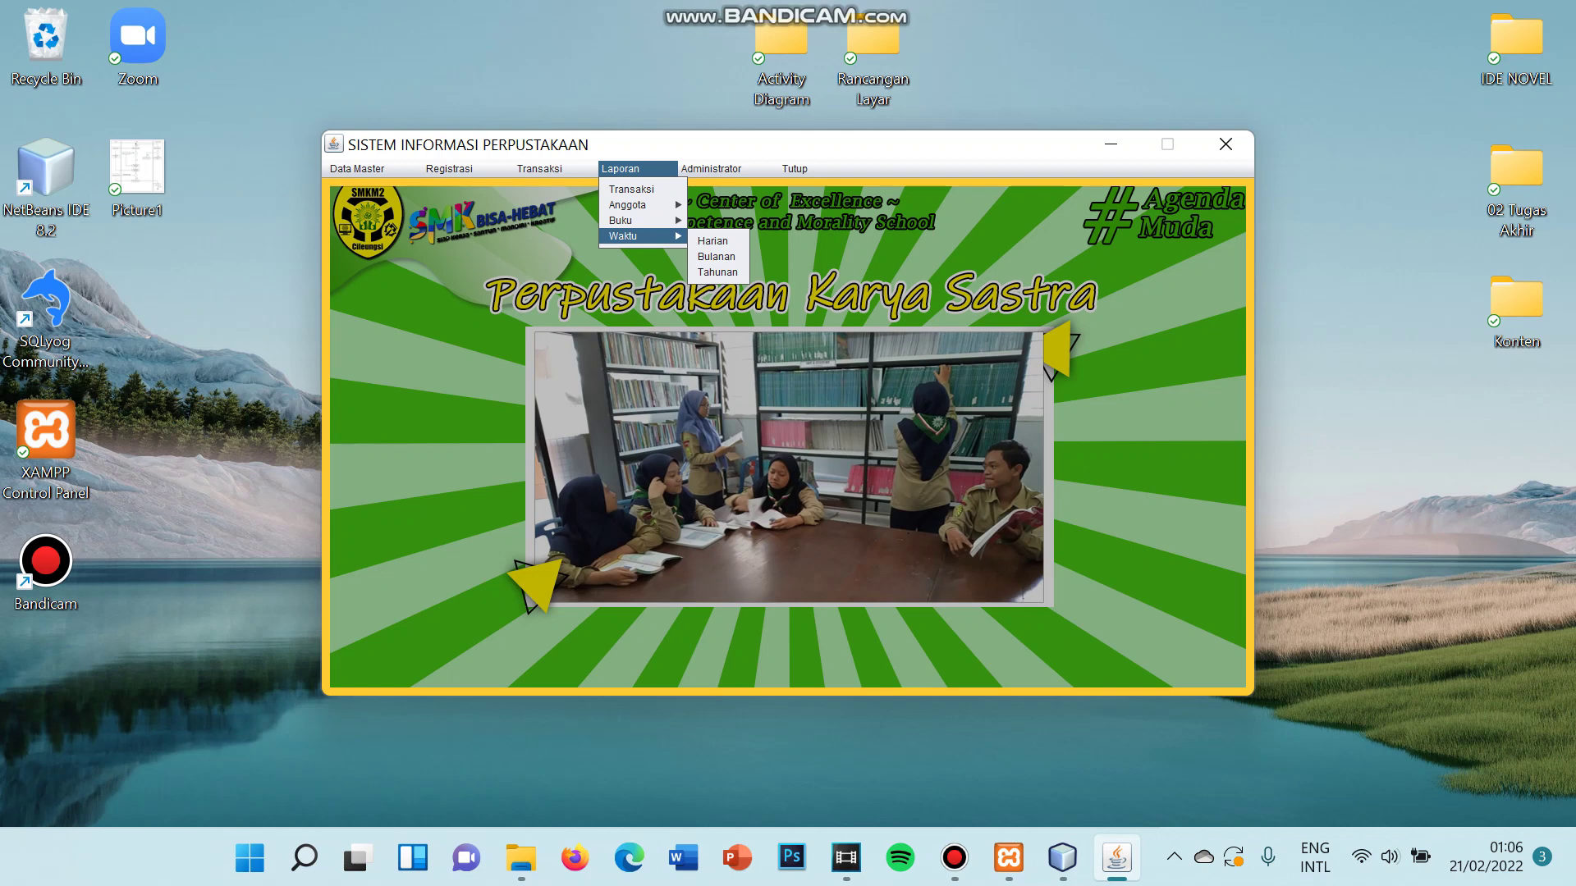
# - Generate the Bulanan transaction report for month 01 of 2022, then close it after review
pyautogui.press('Up')
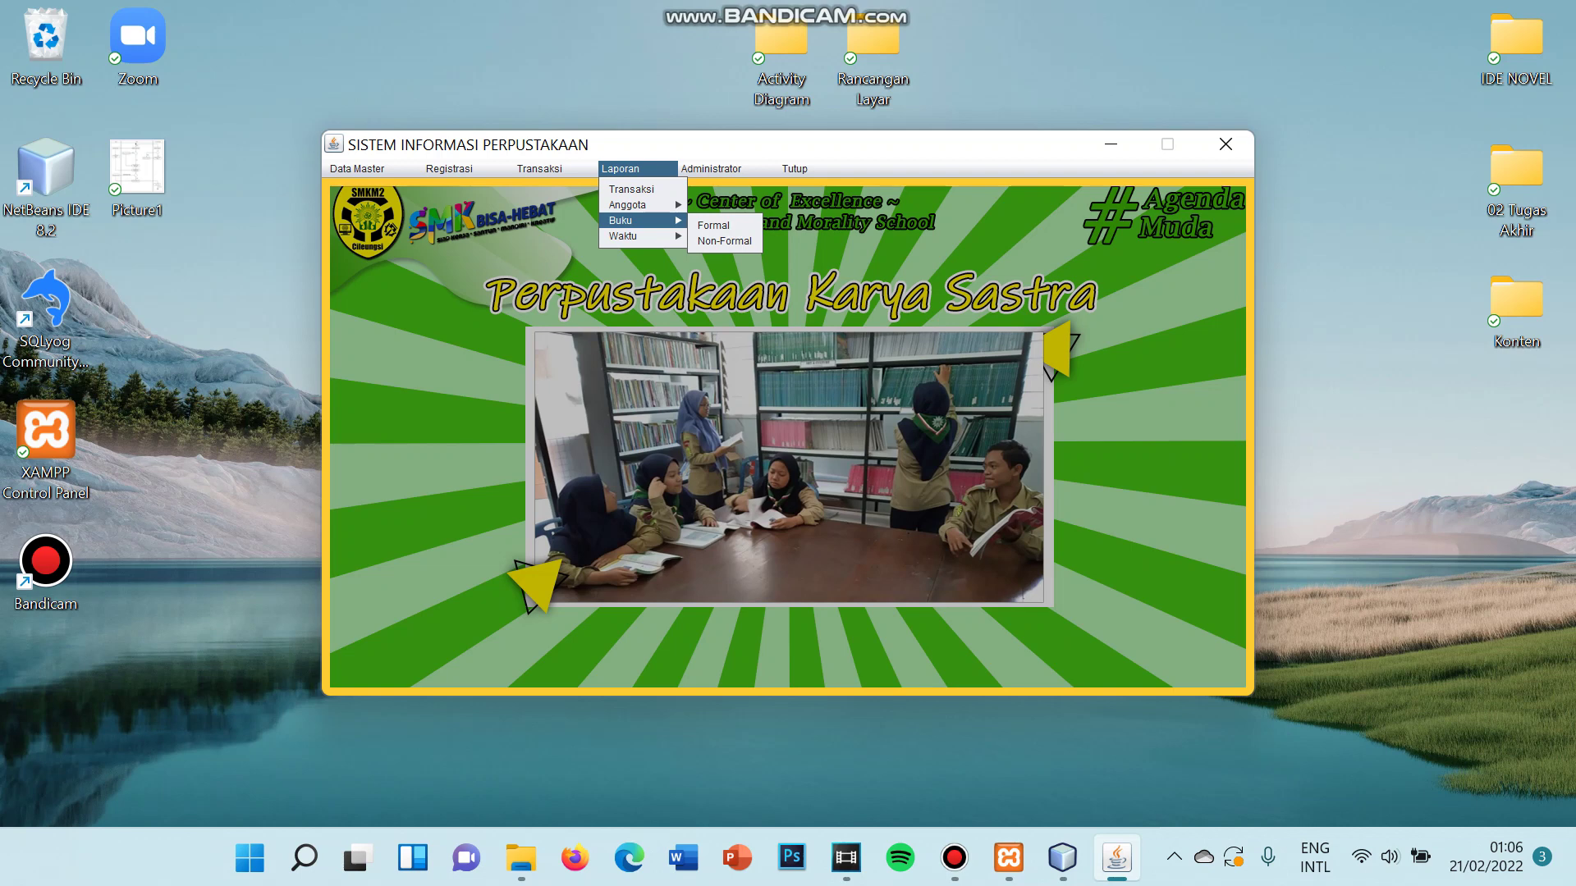
pyautogui.press('Down')
pyautogui.press('Right')
pyautogui.press('Down')
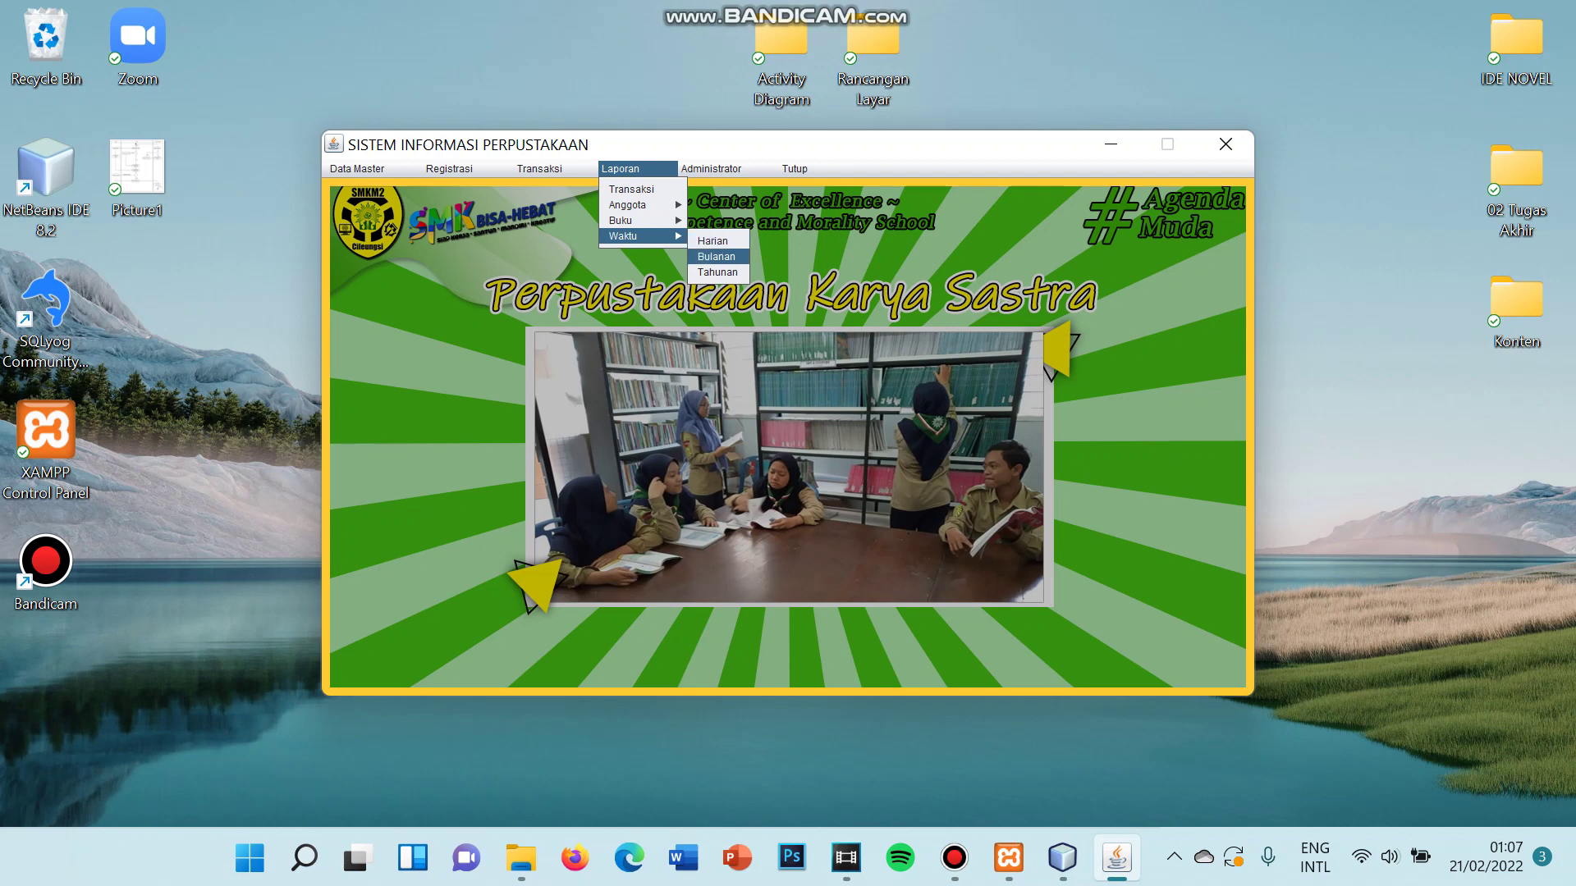
pyautogui.press('Return')
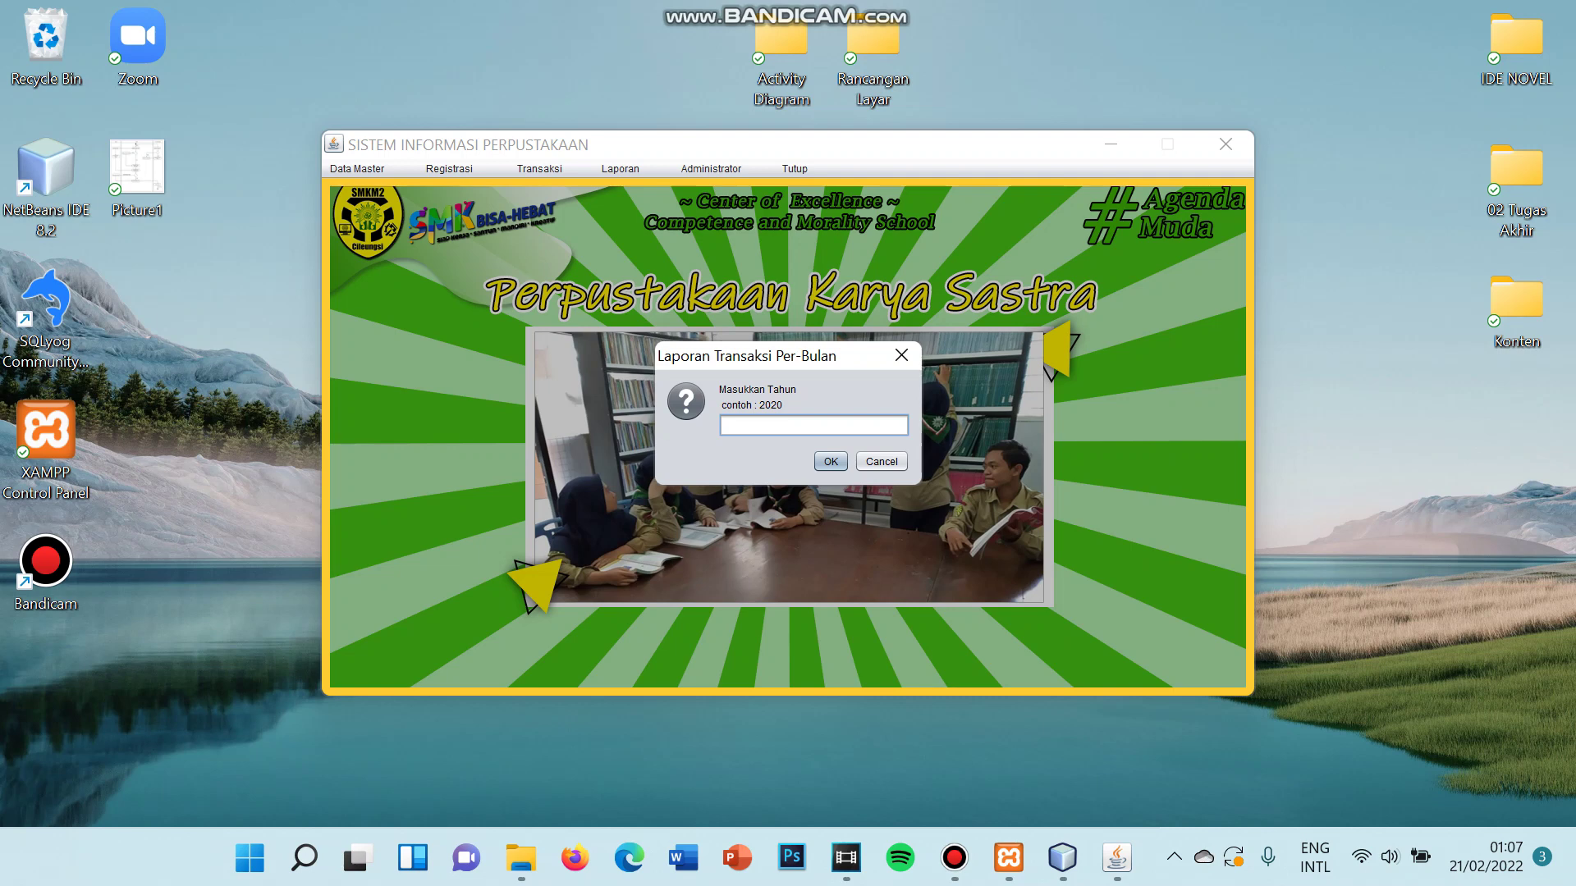
pyautogui.write('2022')
pyautogui.press('Return')
pyautogui.write('01')
pyautogui.press('Return')
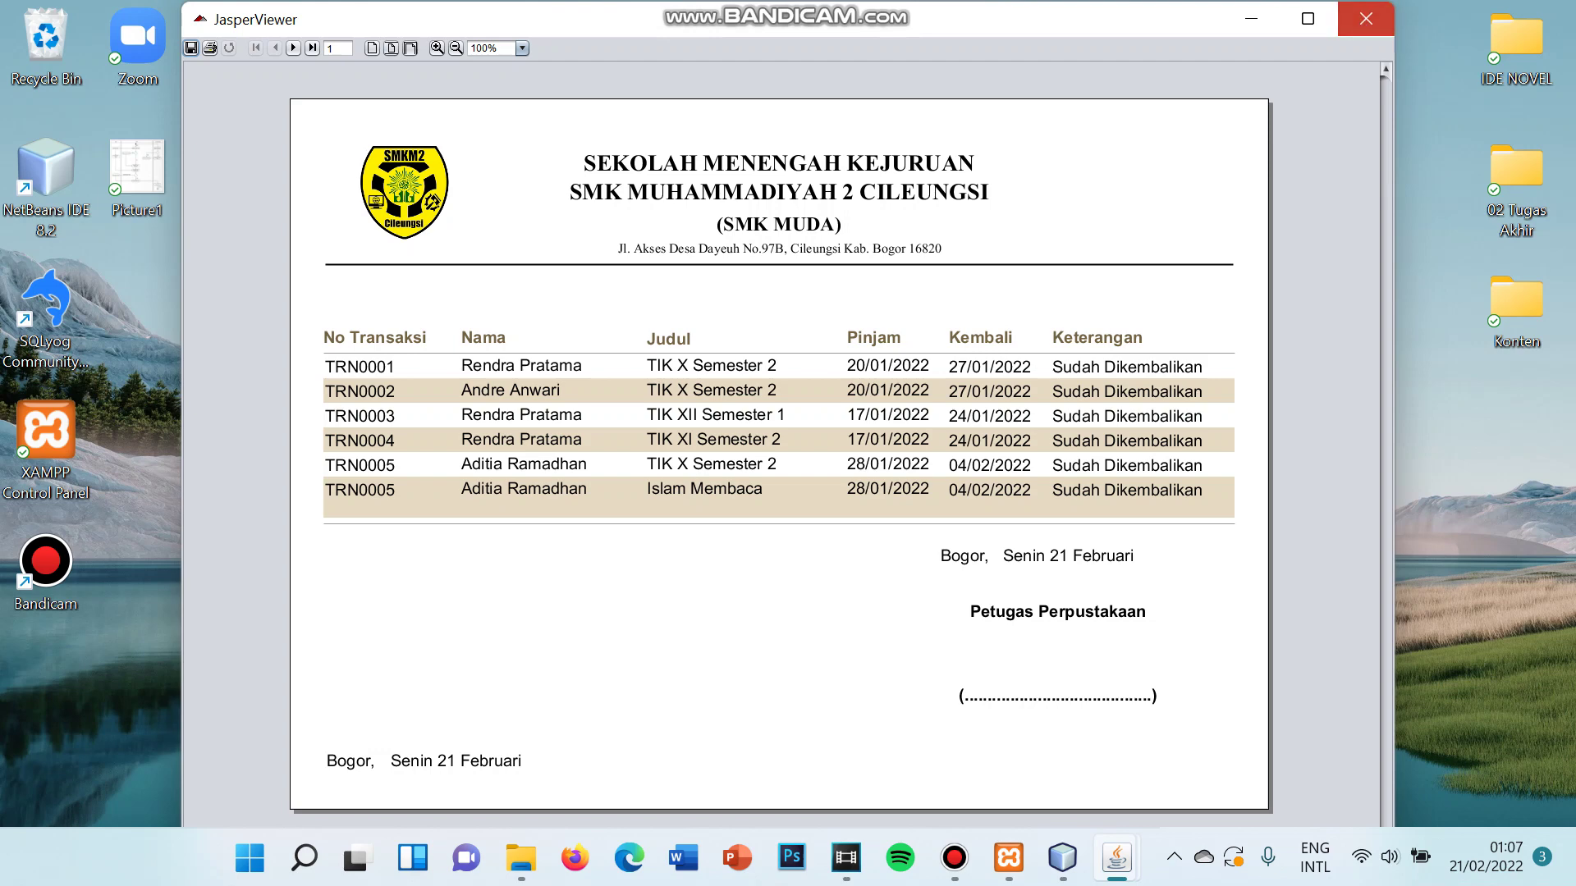
pyautogui.click(1365, 18)
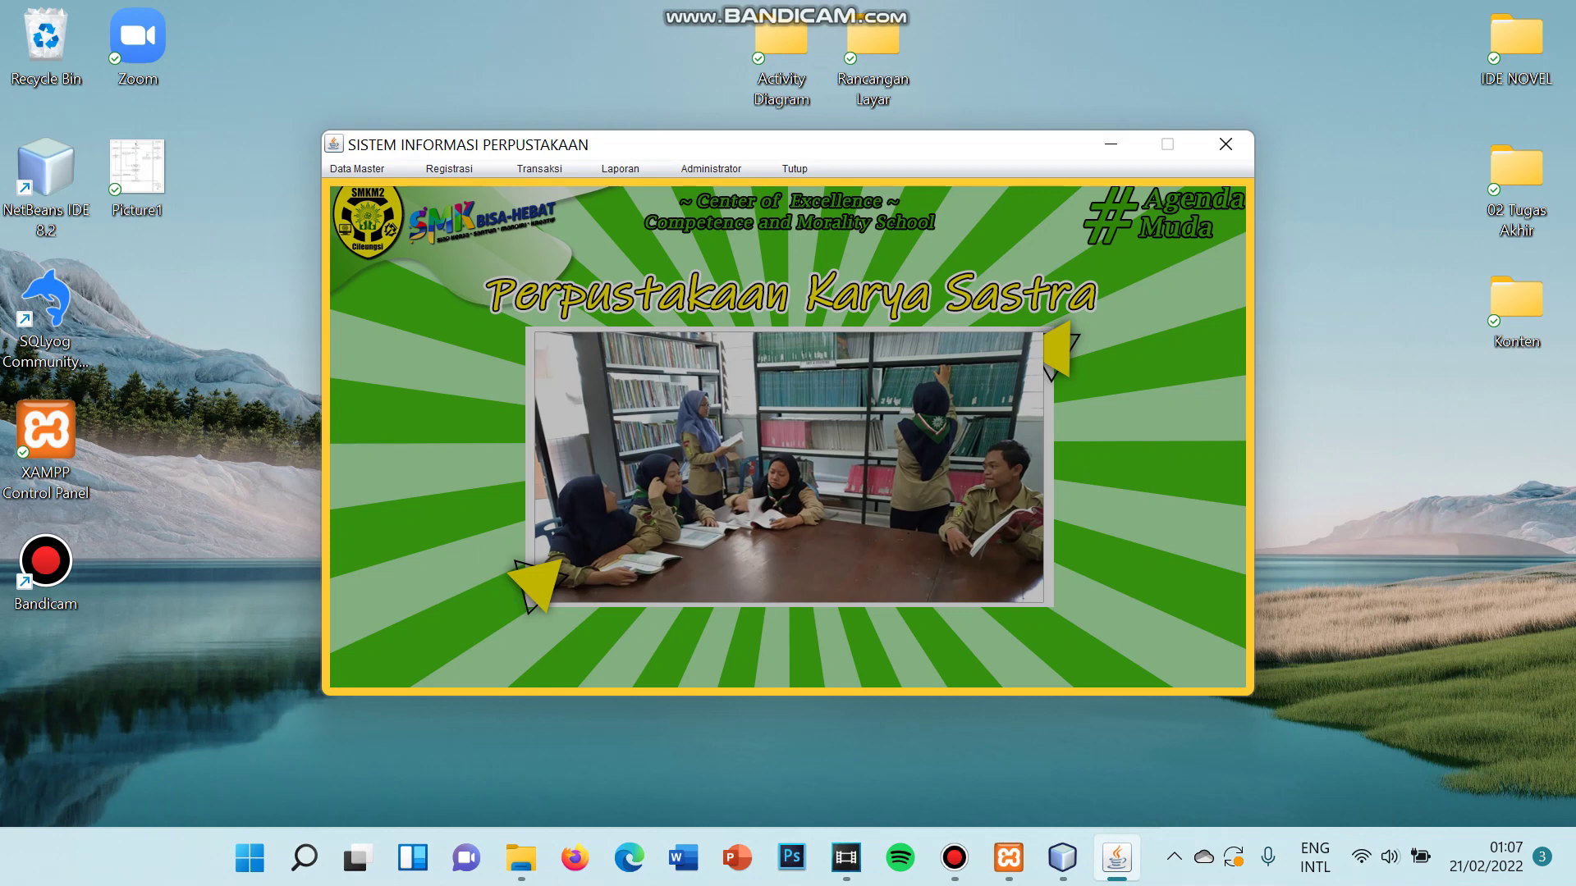
# - Open Data Admin and enter the new librarian's name
pyautogui.click(712, 169)
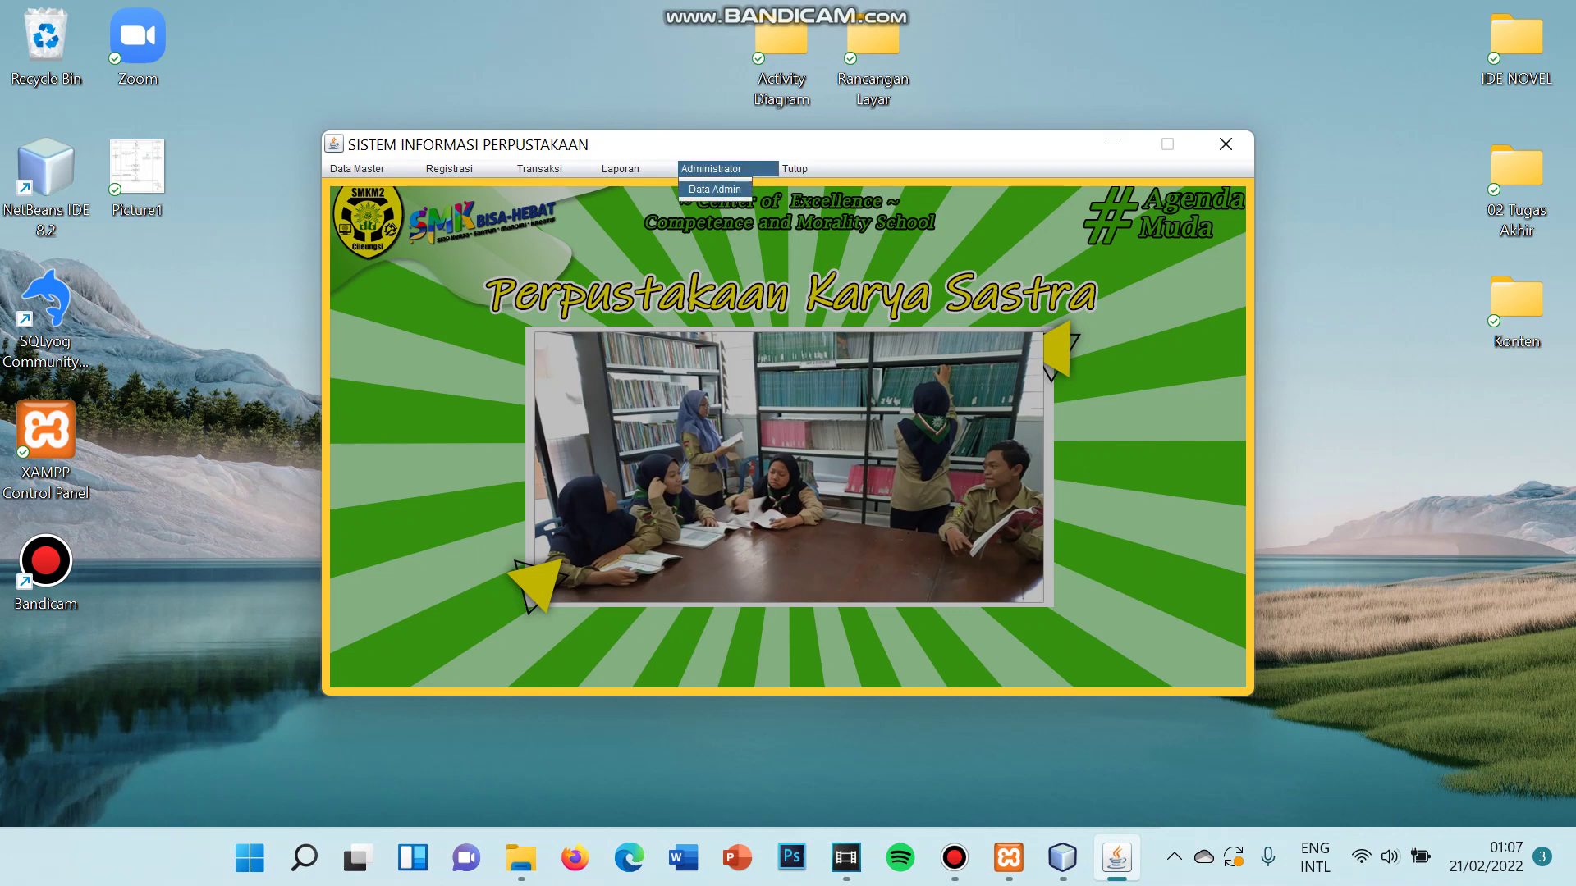
pyautogui.press('Return')
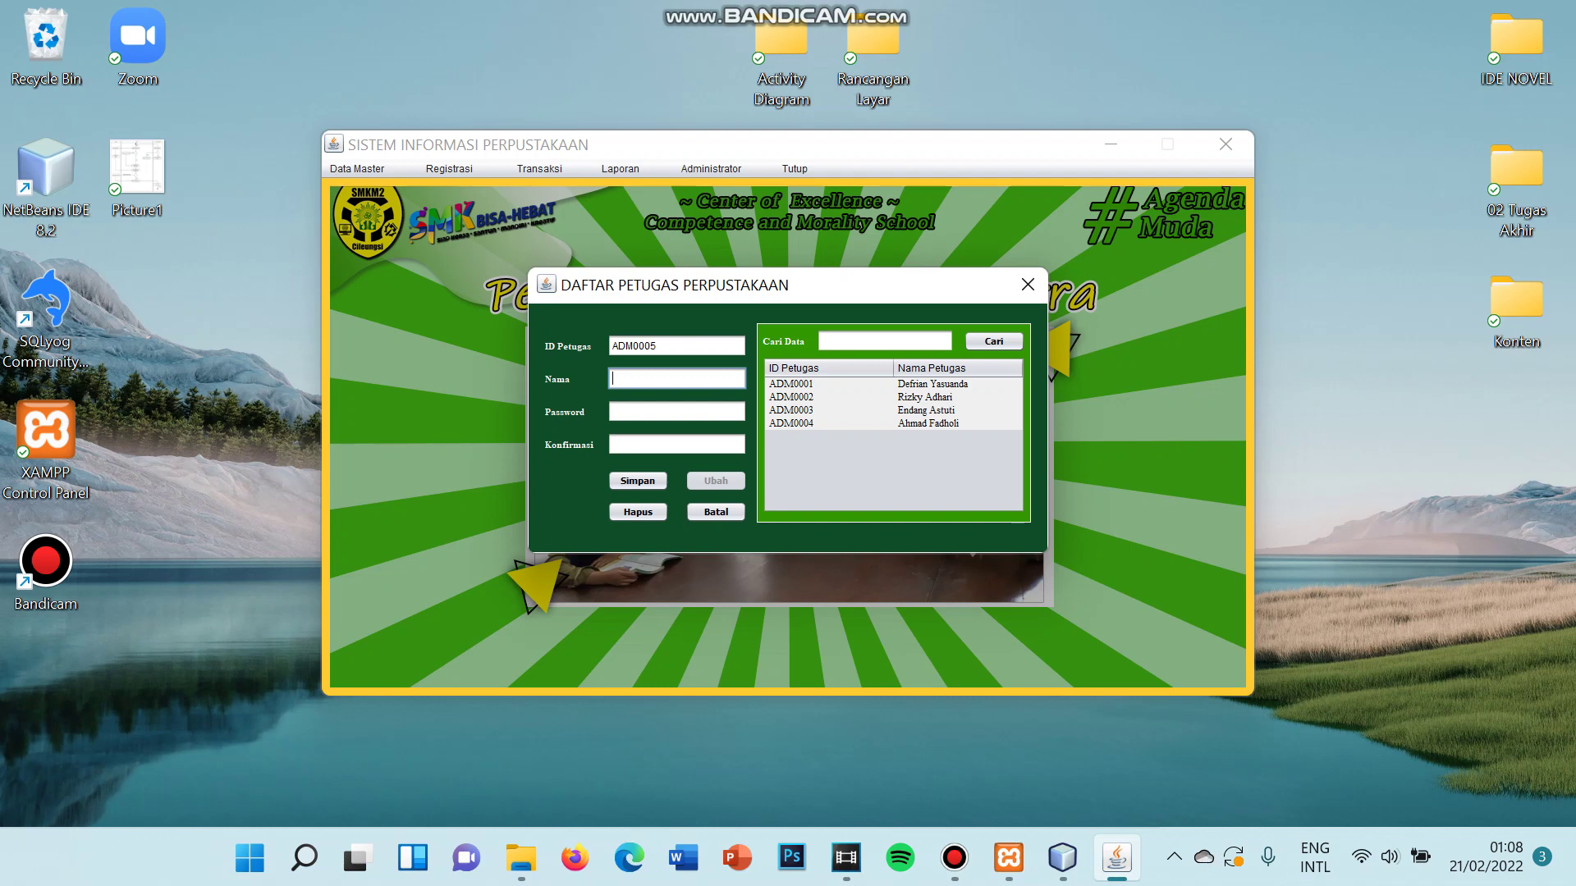
pyautogui.click(677, 346)
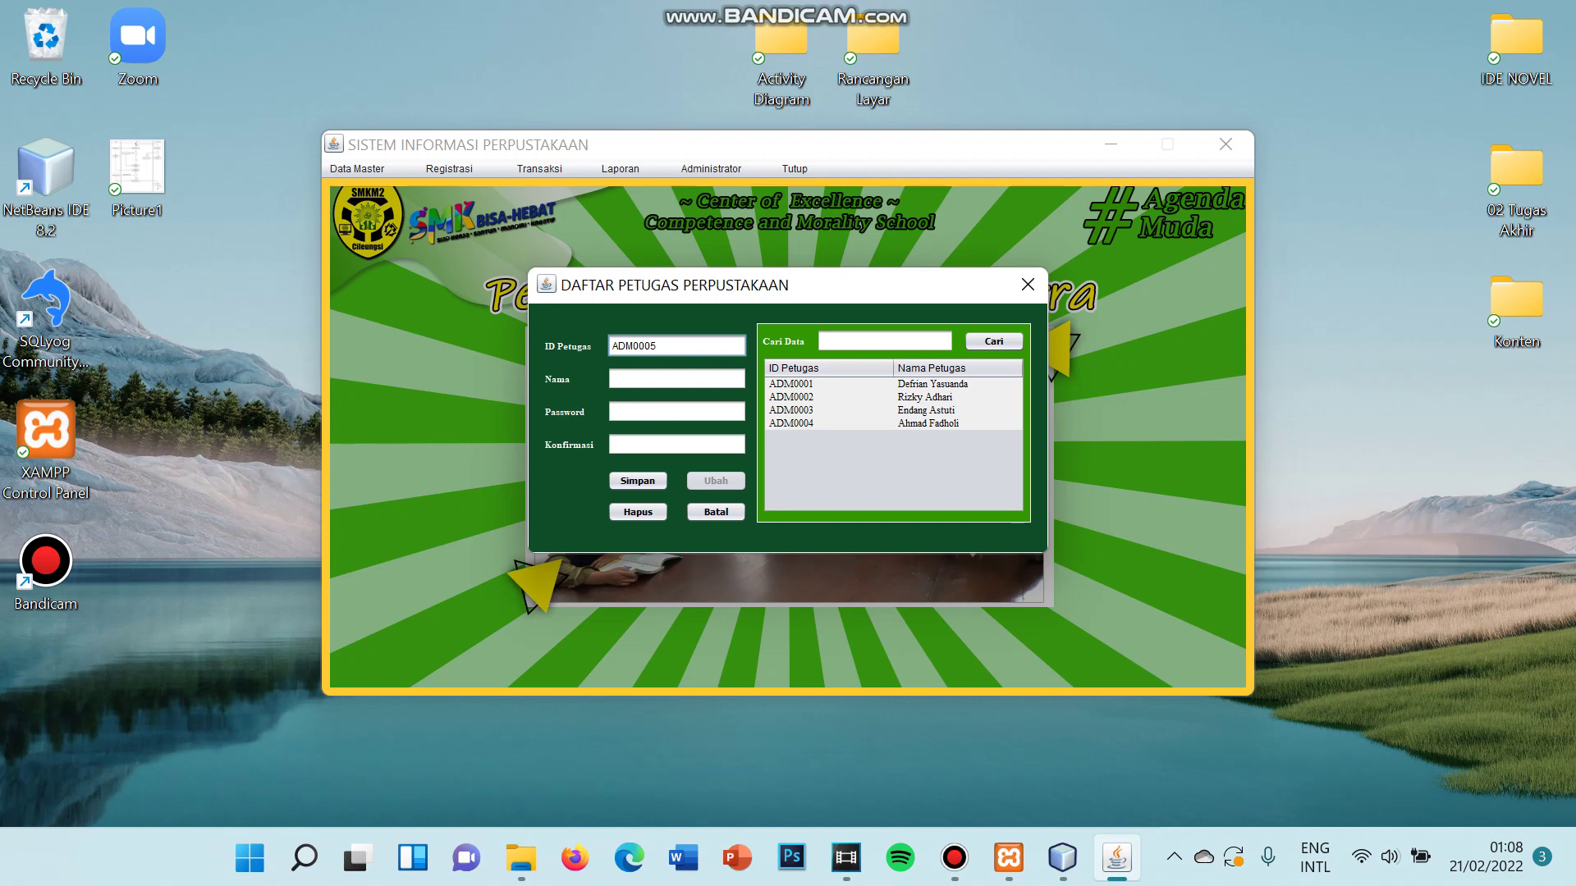
pyautogui.click(677, 379)
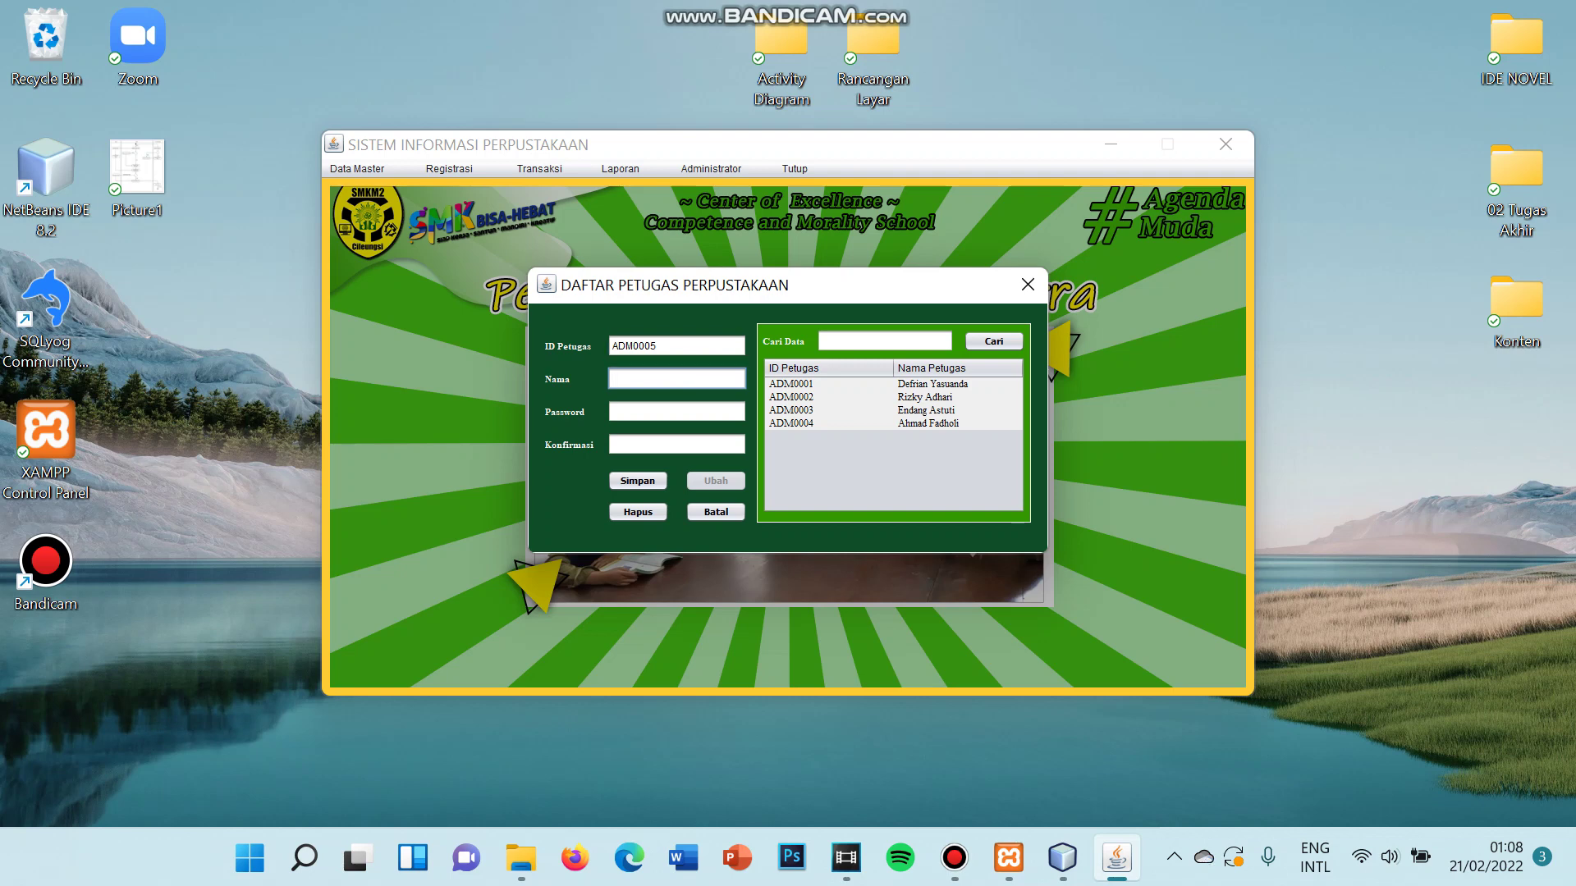
# - Enter and confirm the password, then save the account as librarian ADM0005
pyautogui.click(677, 412)
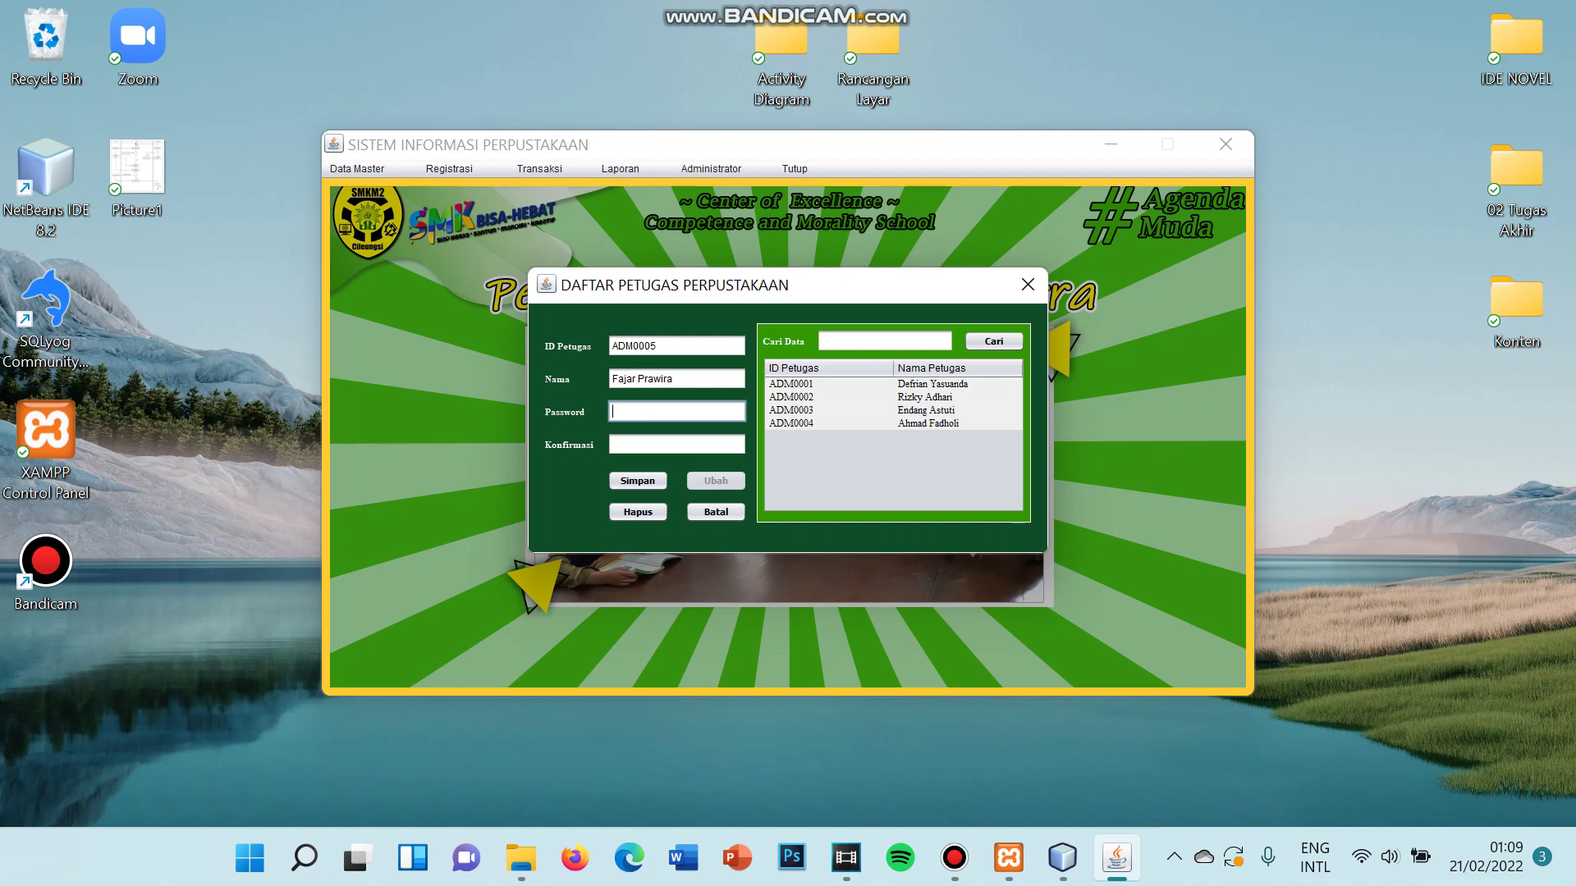
pyautogui.write('*****')
pyautogui.click(677, 444)
pyautogui.write('****')
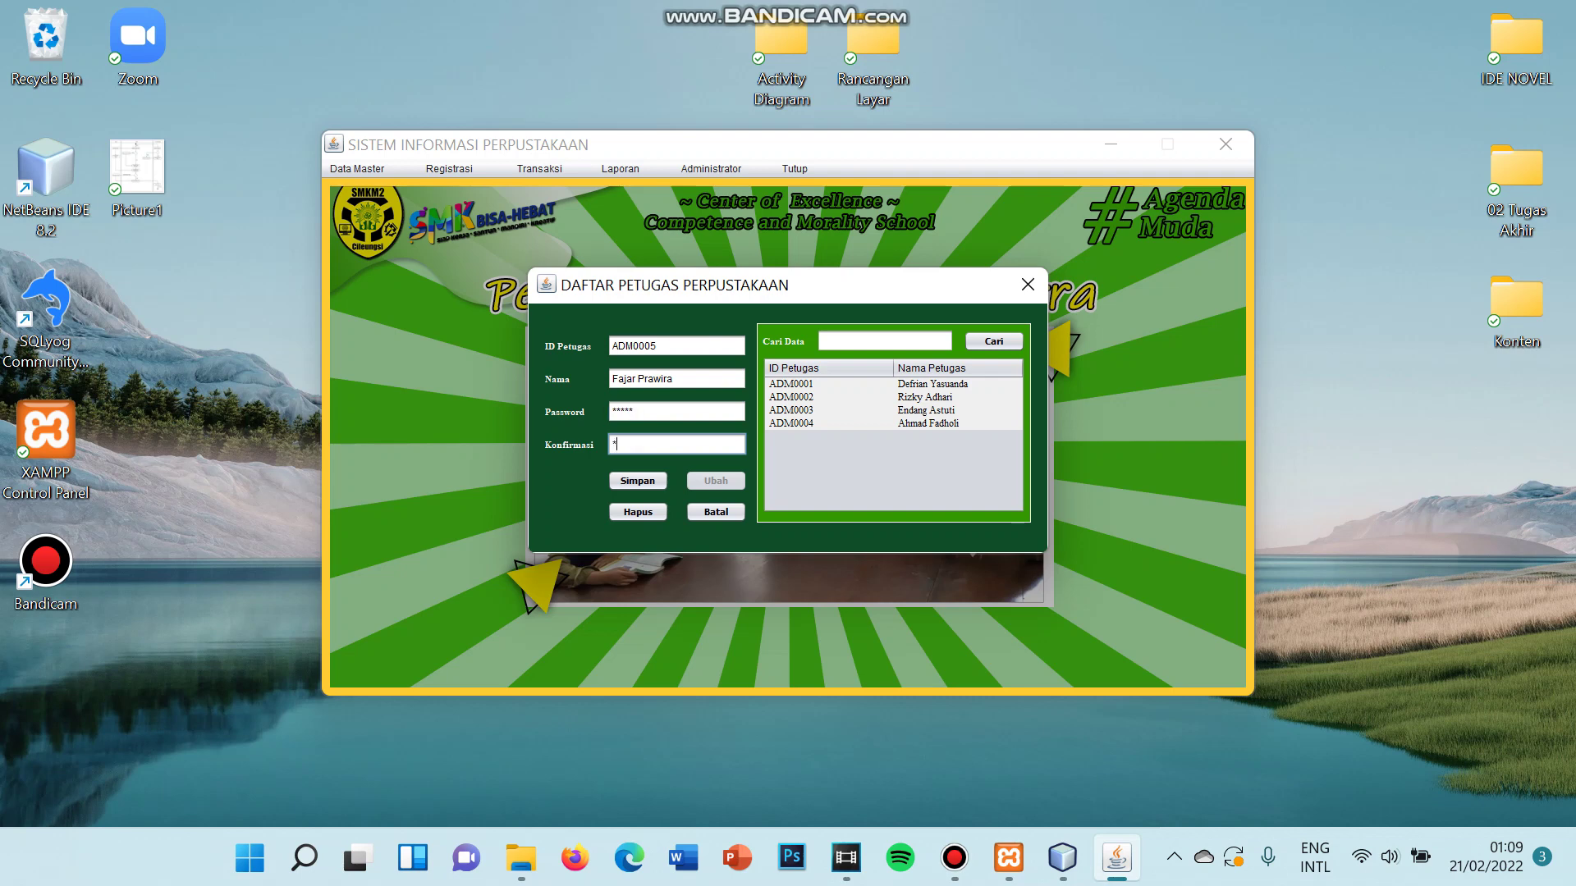
pyautogui.write('*')
pyautogui.click(637, 481)
pyautogui.press('Return')
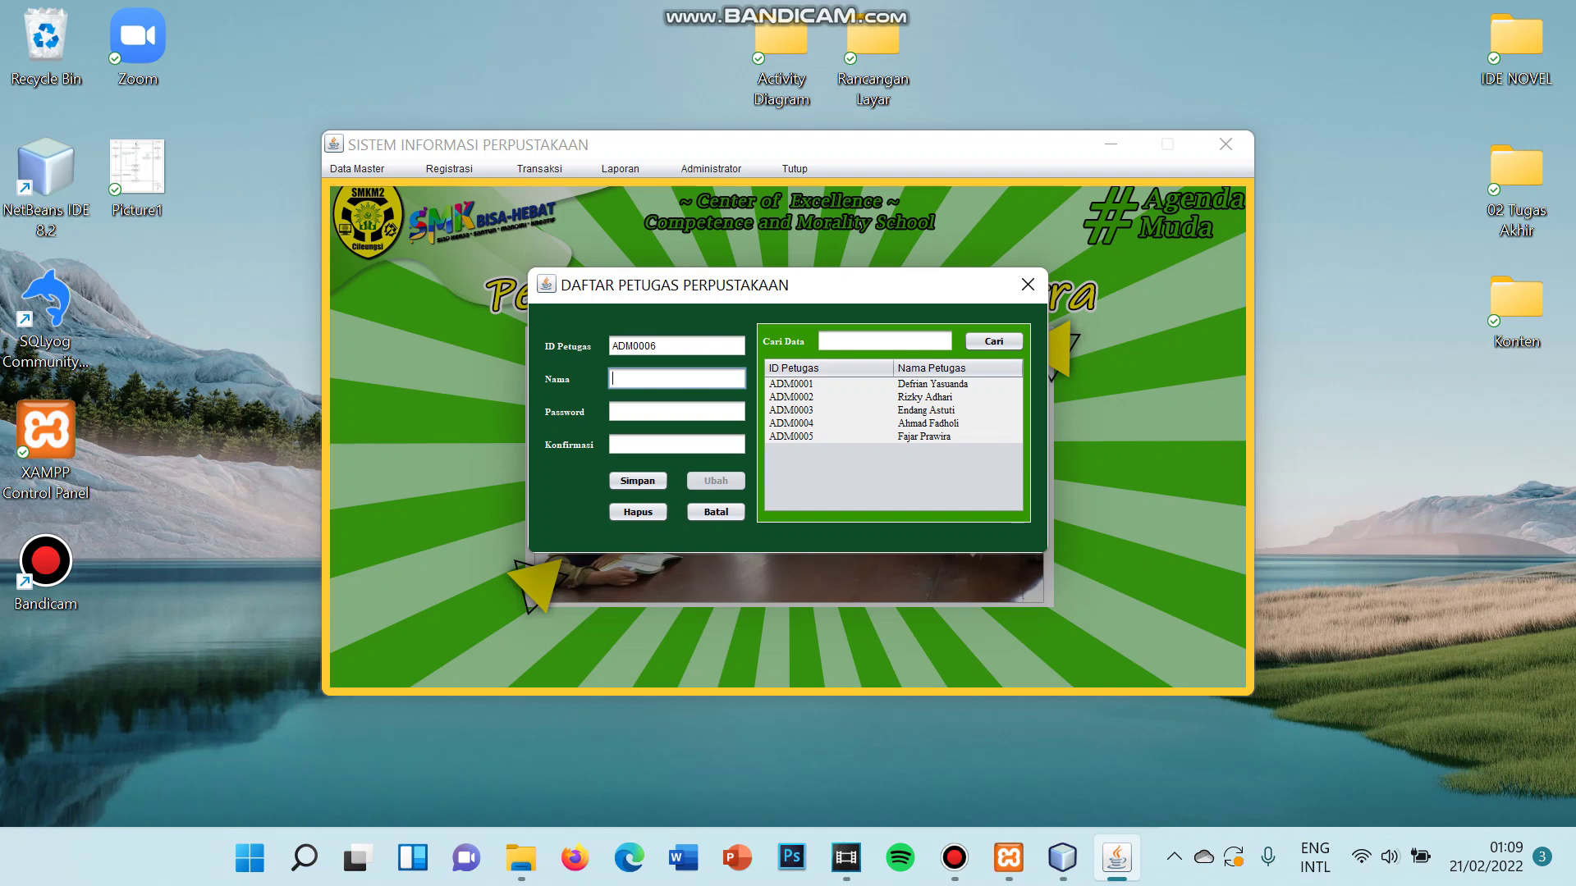
# - Delete librarian ADM0002 with the Hapus Data option and confirm the deletion
pyautogui.click(936, 397)
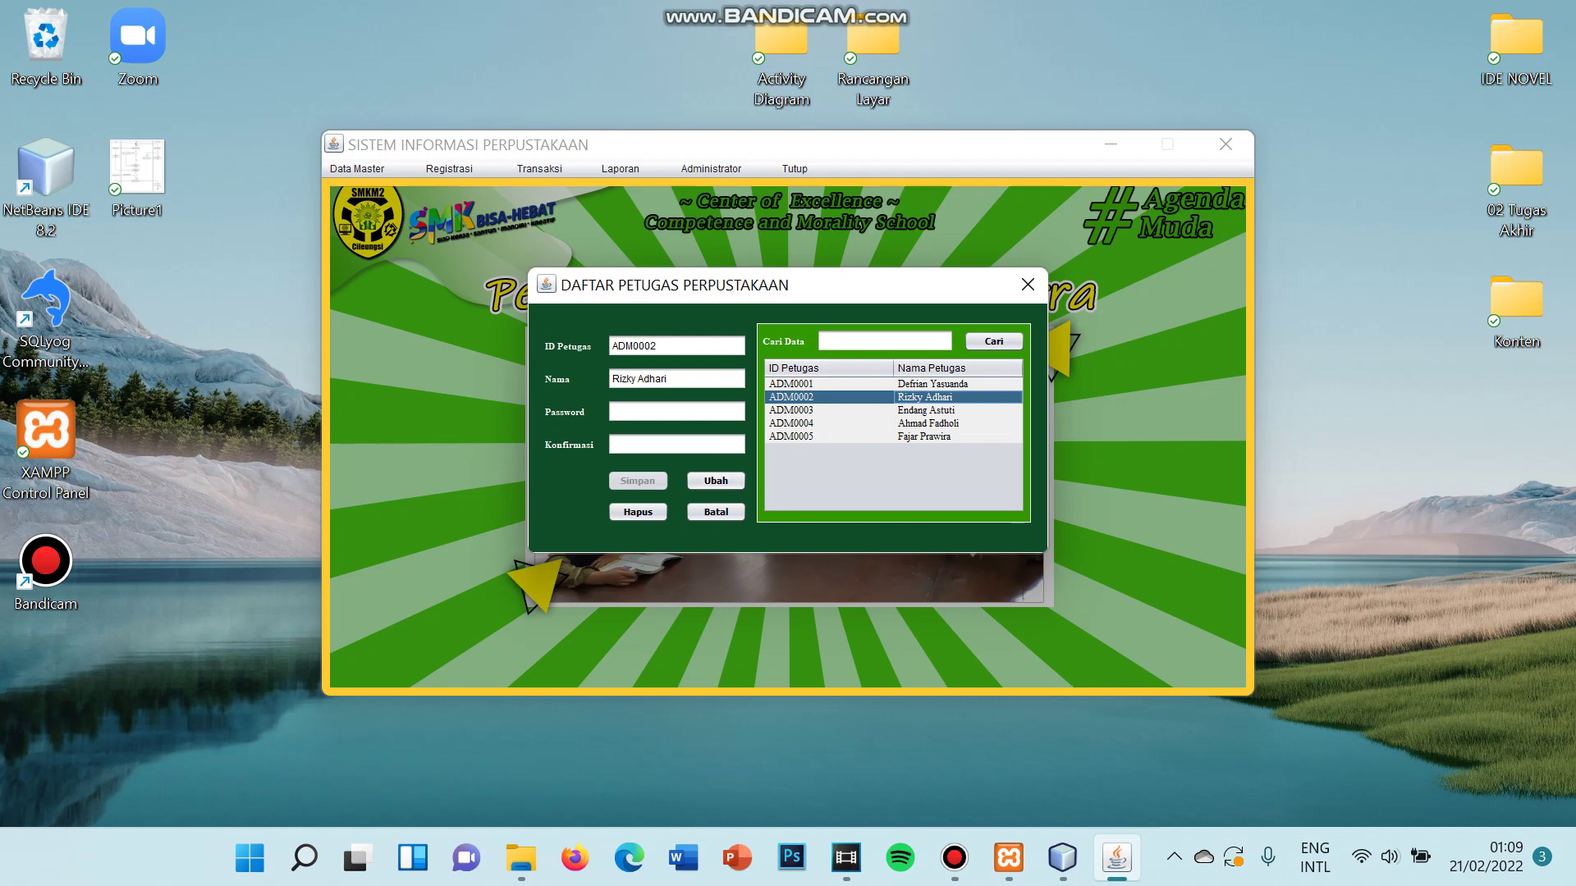
pyautogui.click(637, 511)
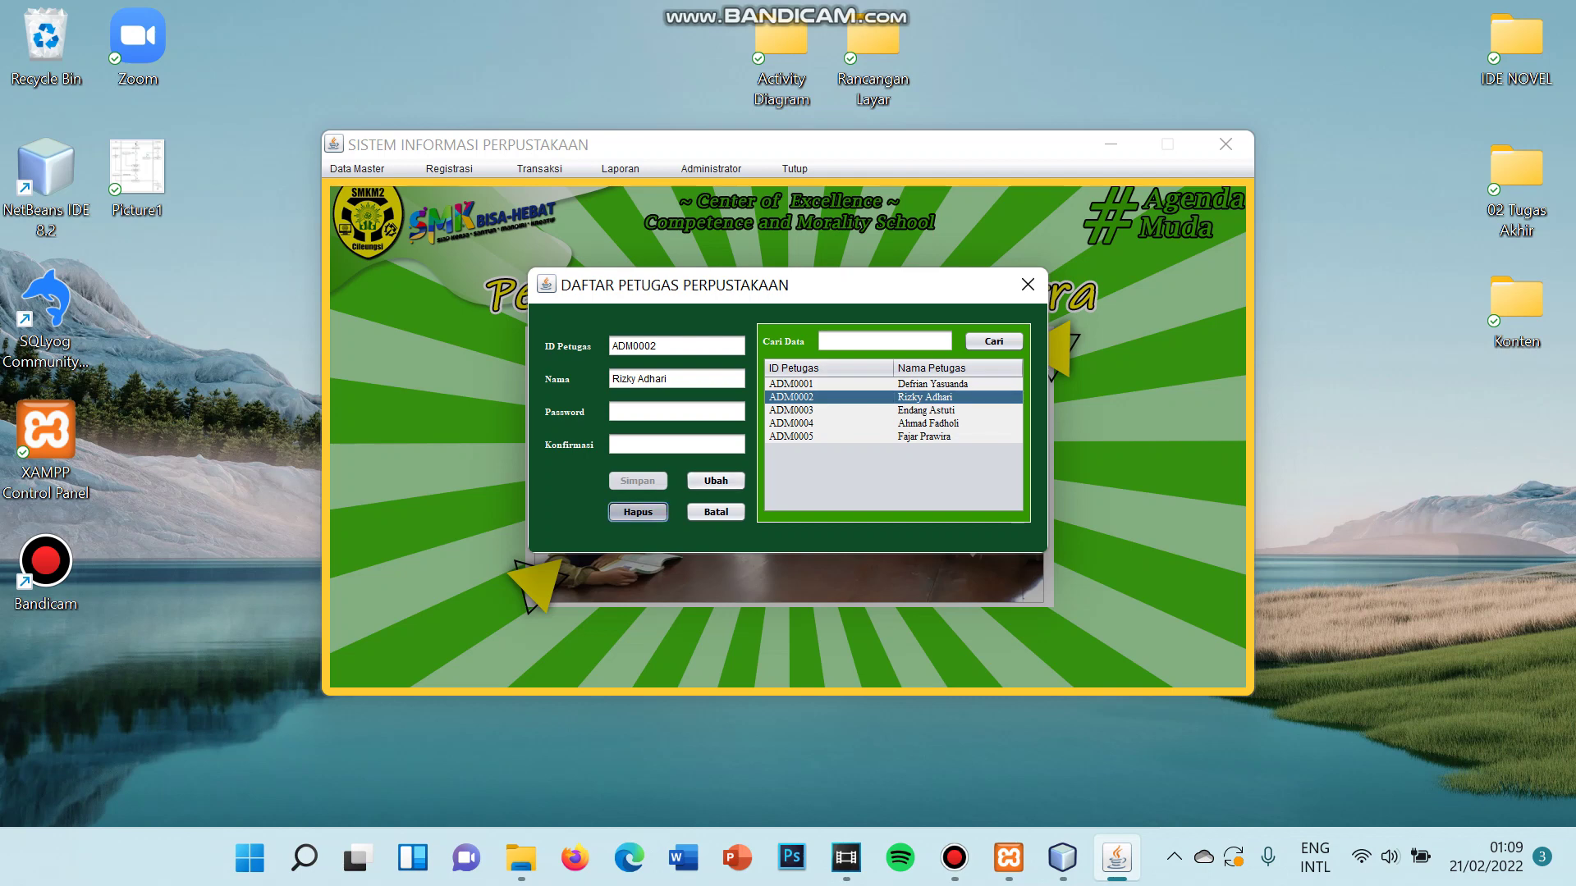
pyautogui.click(873, 409)
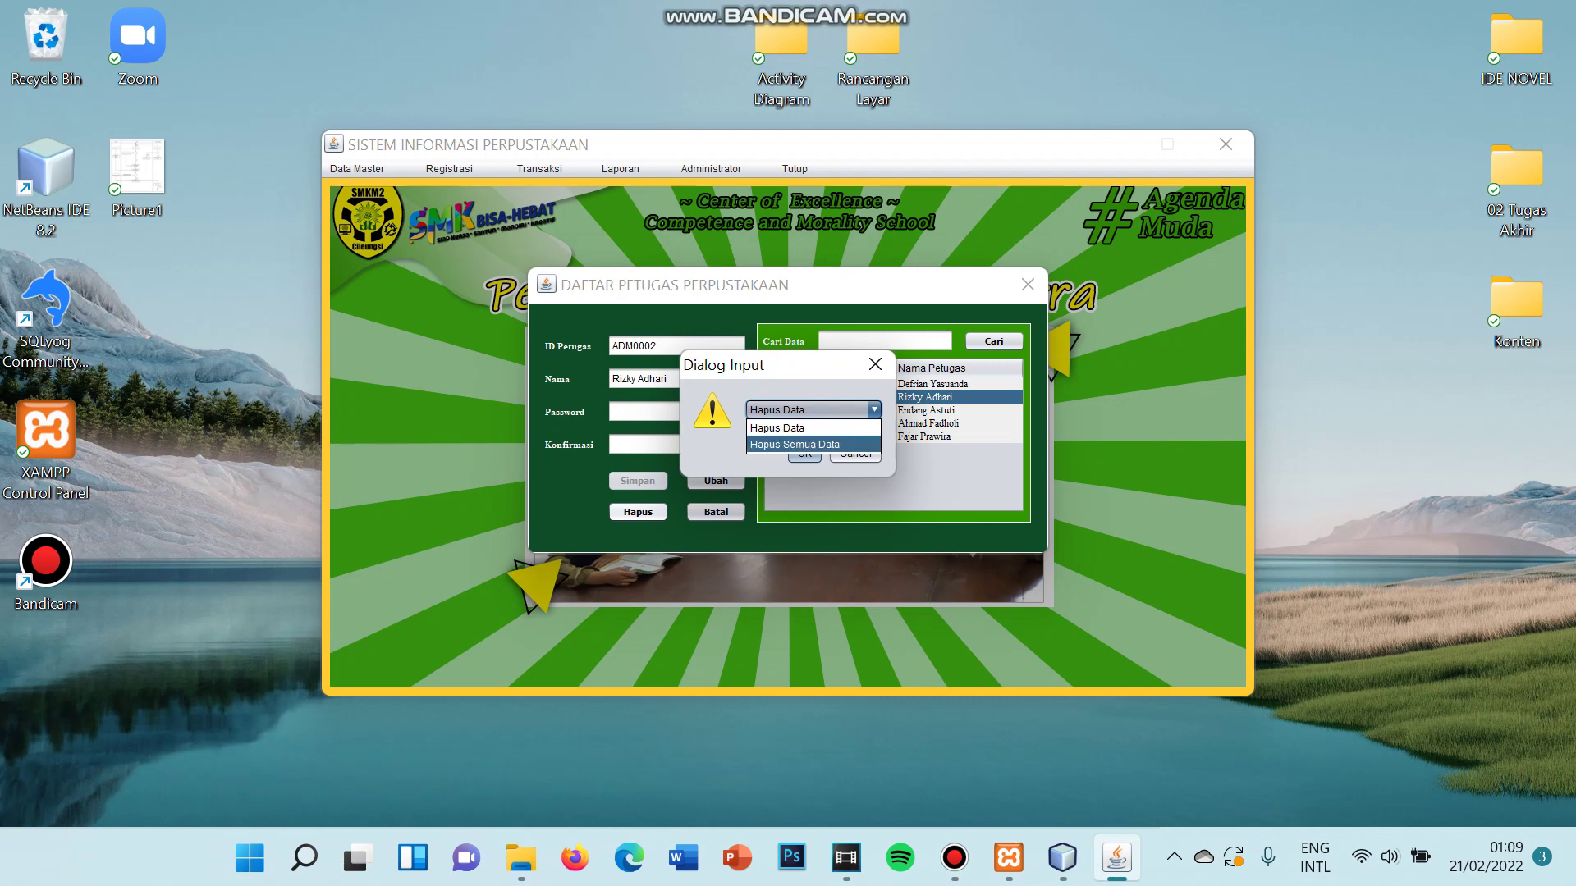
pyautogui.click(808, 429)
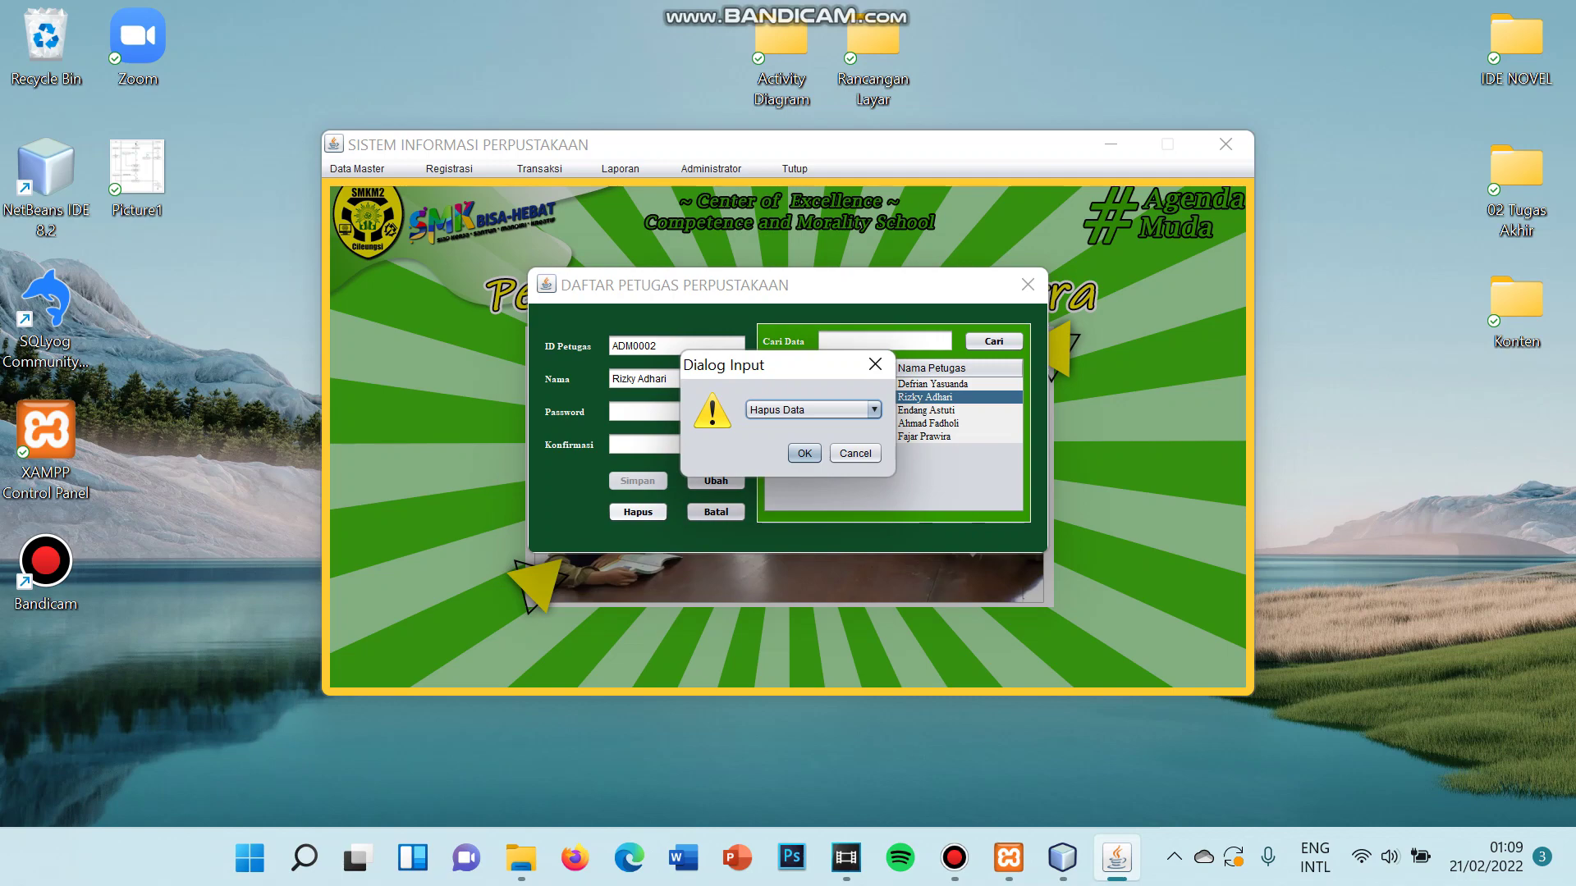
pyautogui.click(805, 454)
pyautogui.click(820, 453)
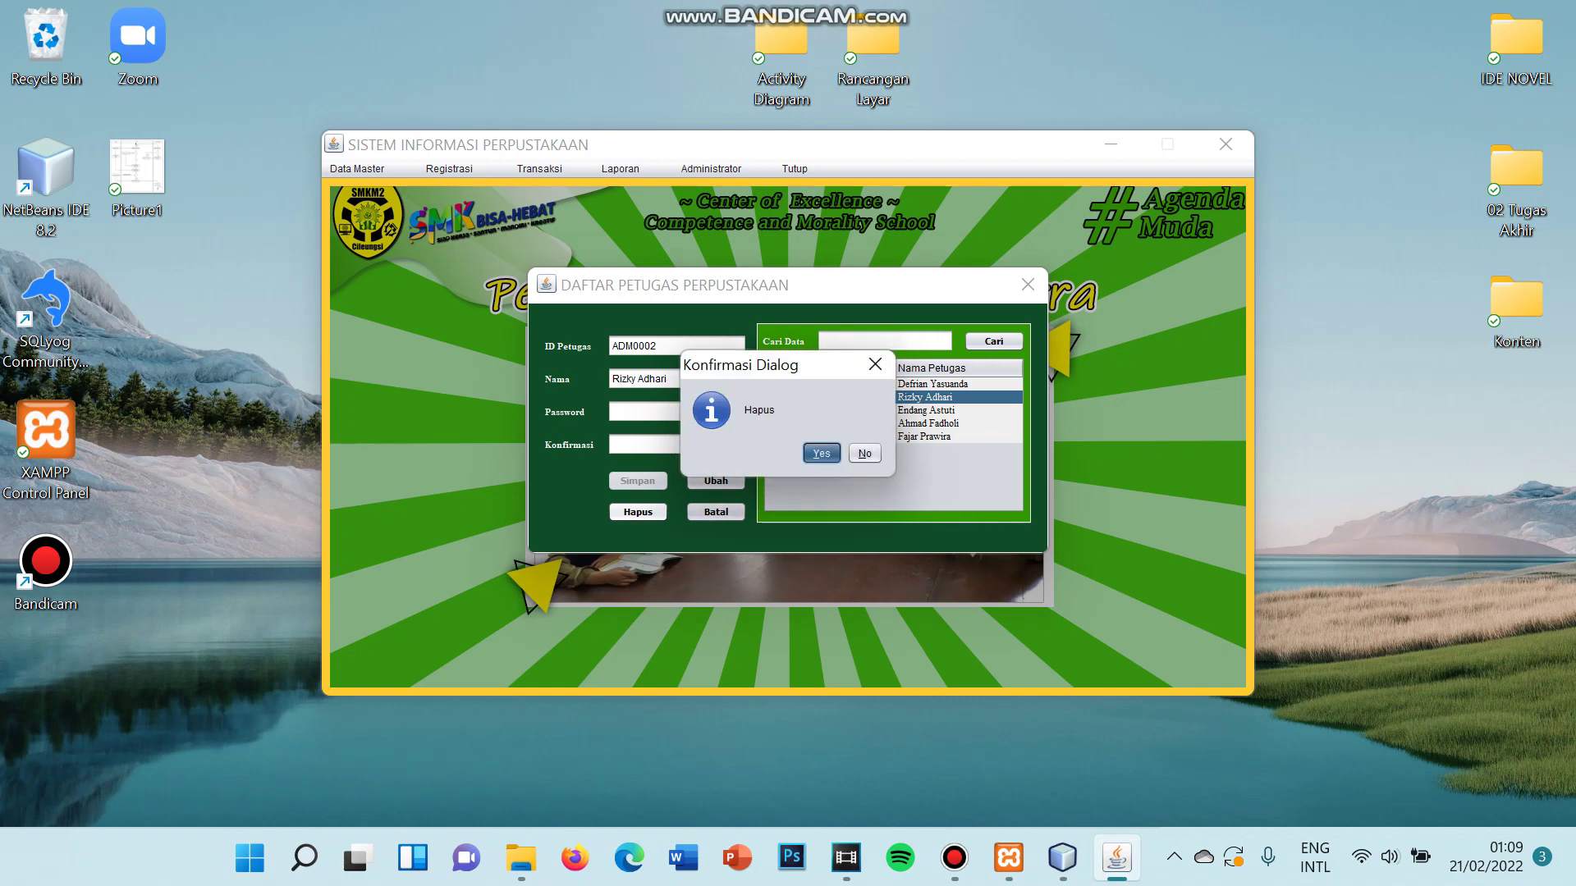
pyautogui.click(857, 450)
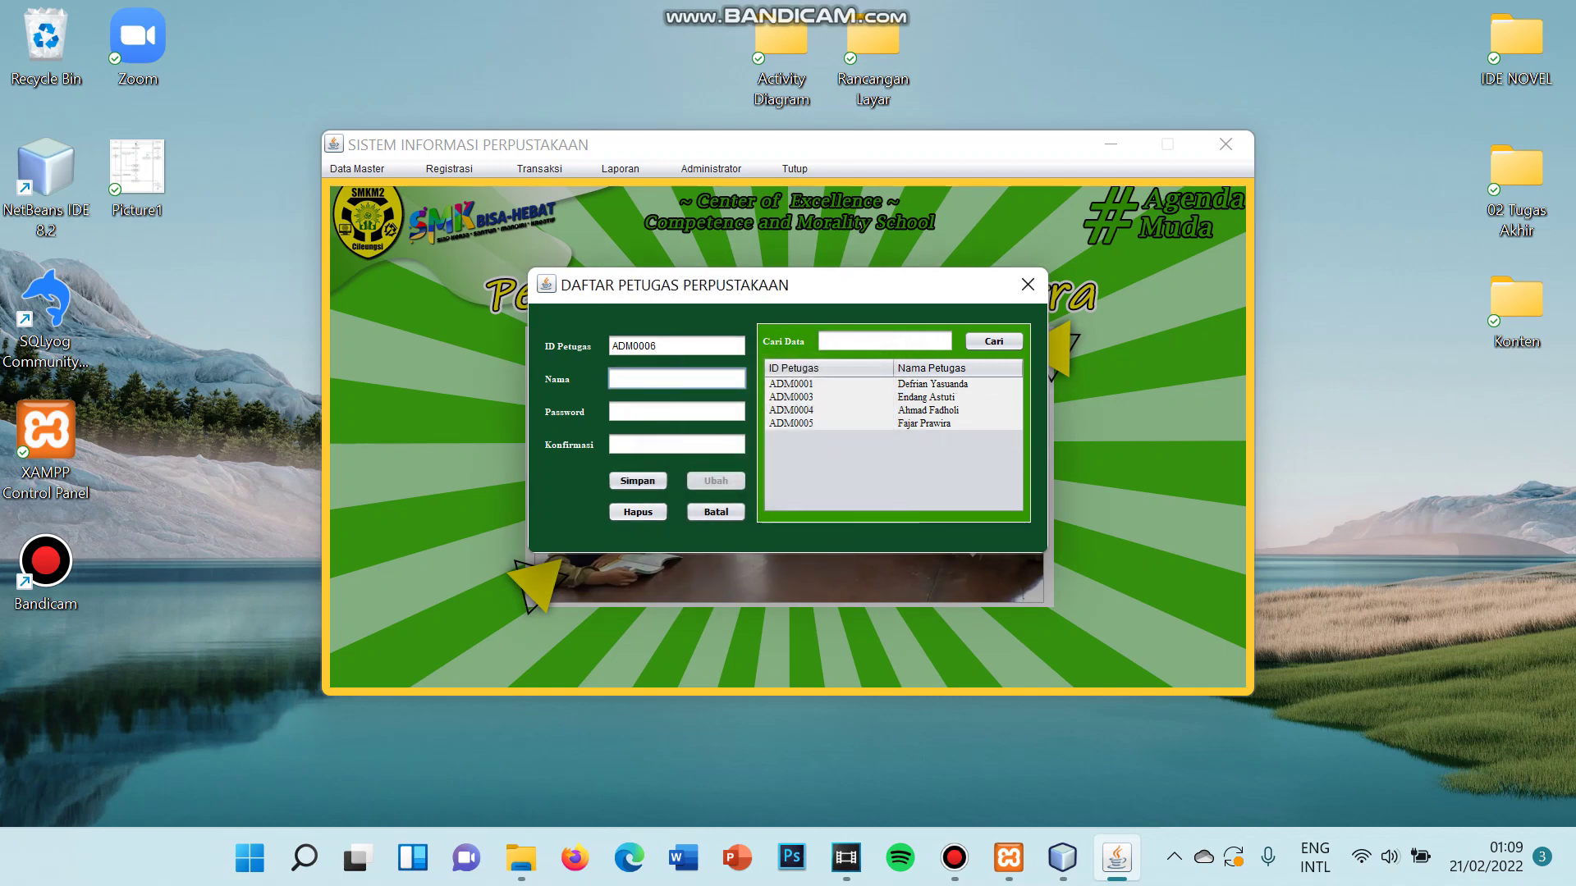